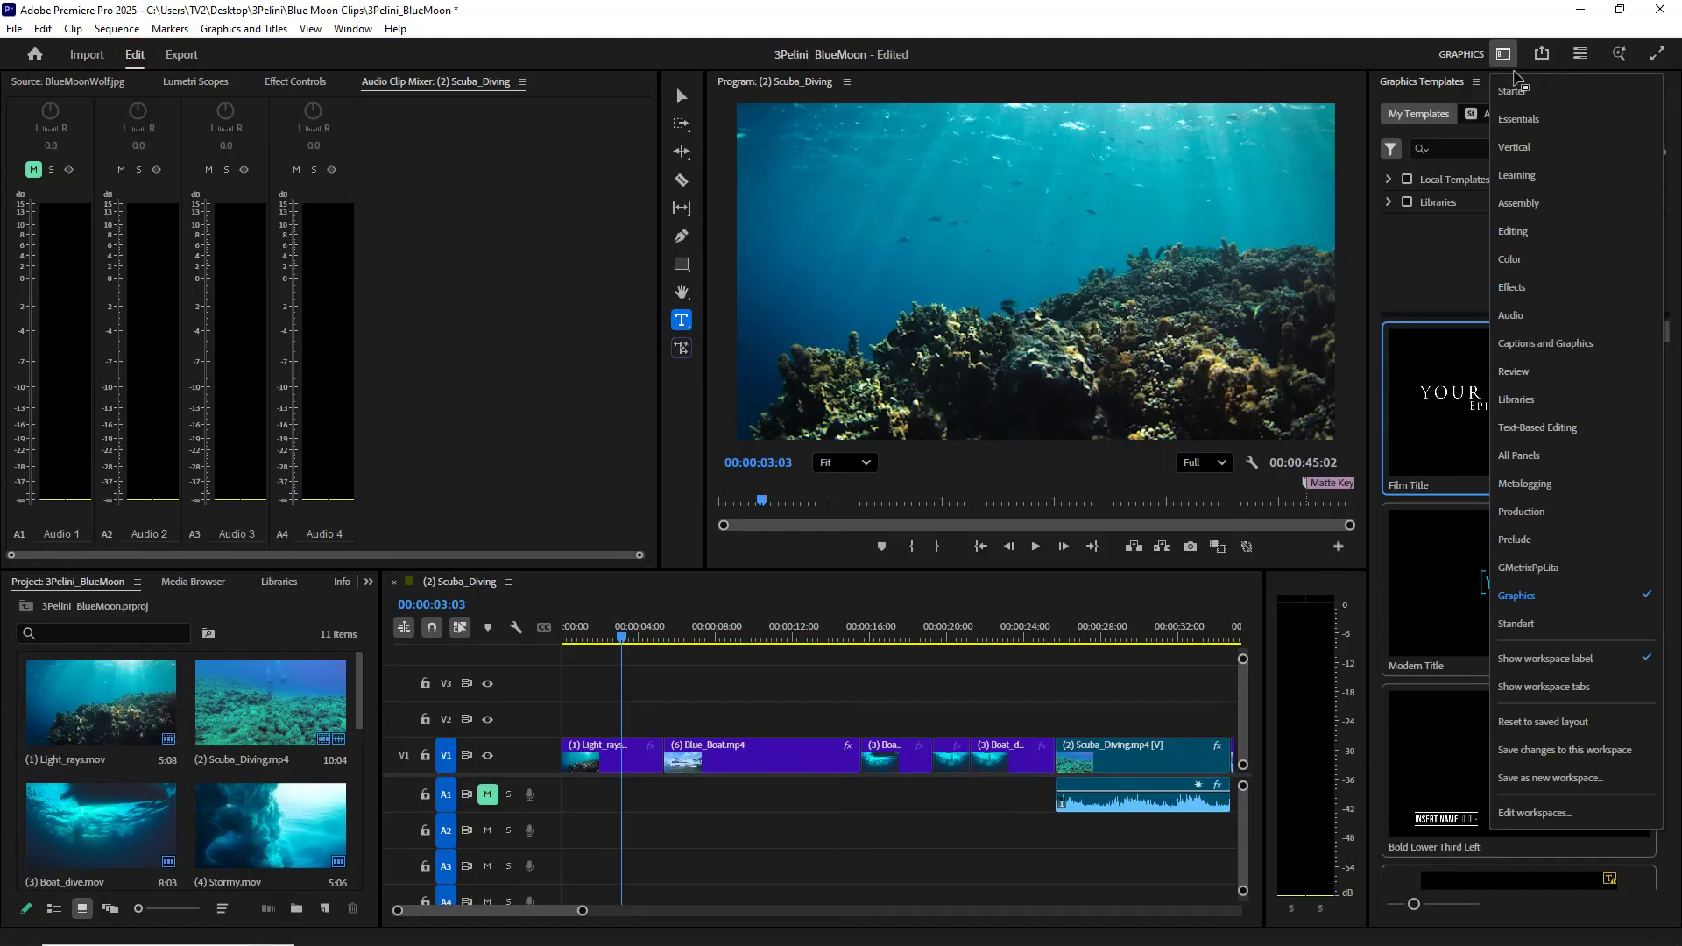
# Step: Switch to the Prelude workspace and load BlueMoonWolf.jpg in the Source monitor, with the playhead at the sequence start
pyautogui.click(1520, 557)
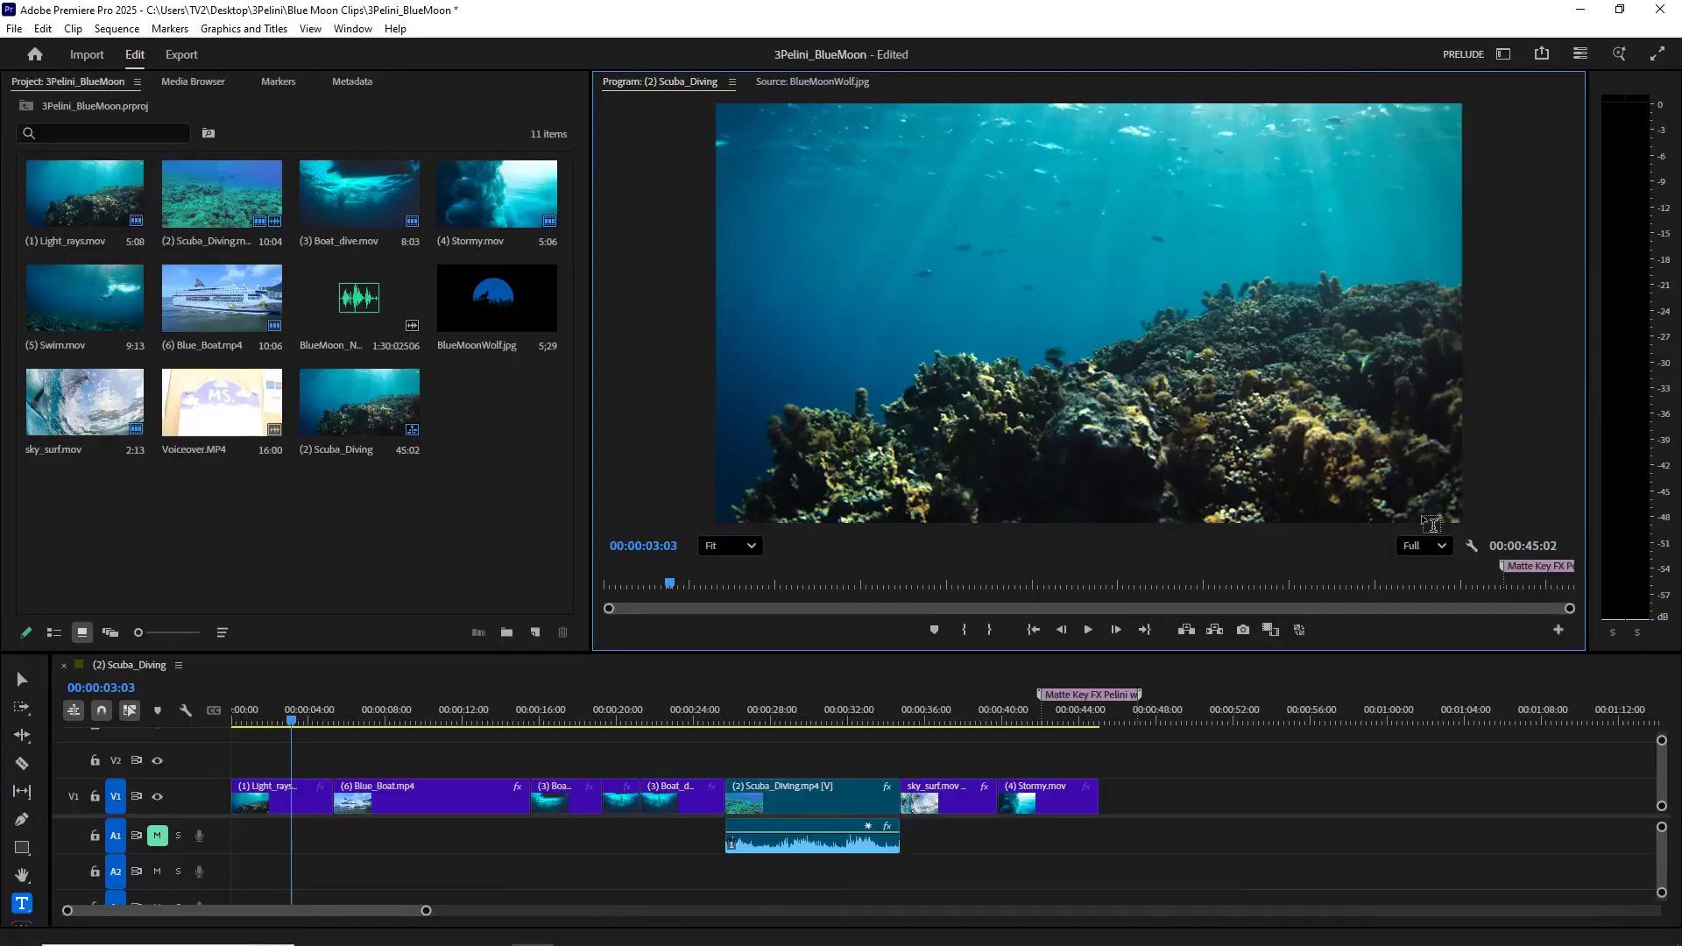
pyautogui.doubleClick(502, 293)
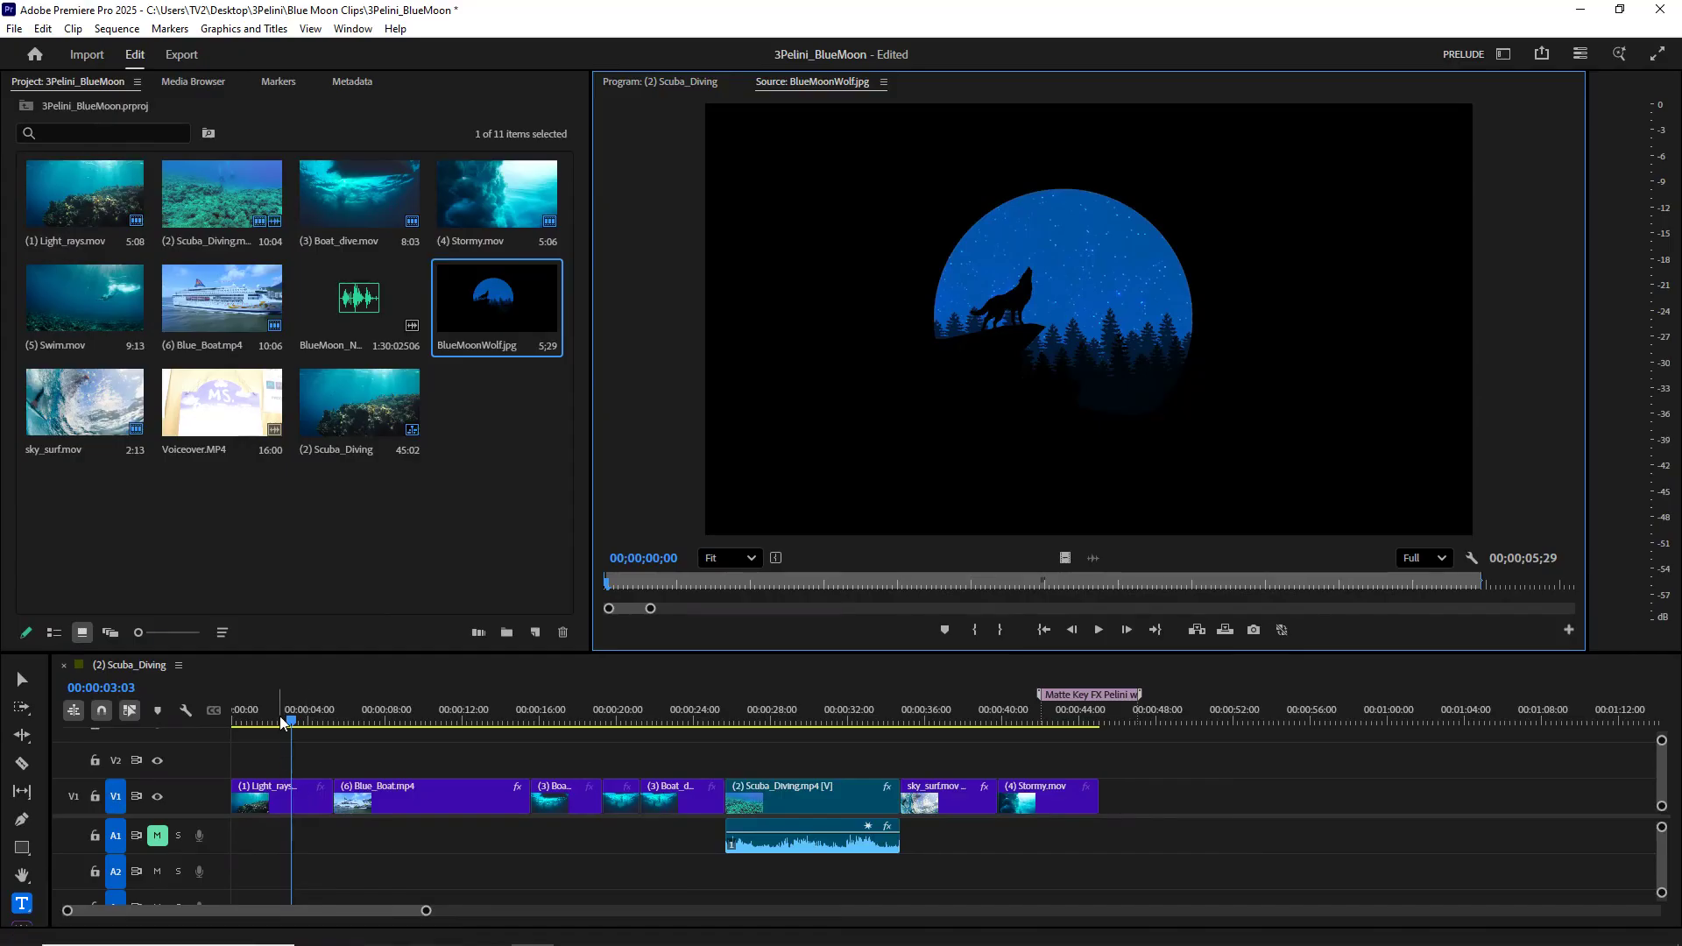
pyautogui.click(228, 722)
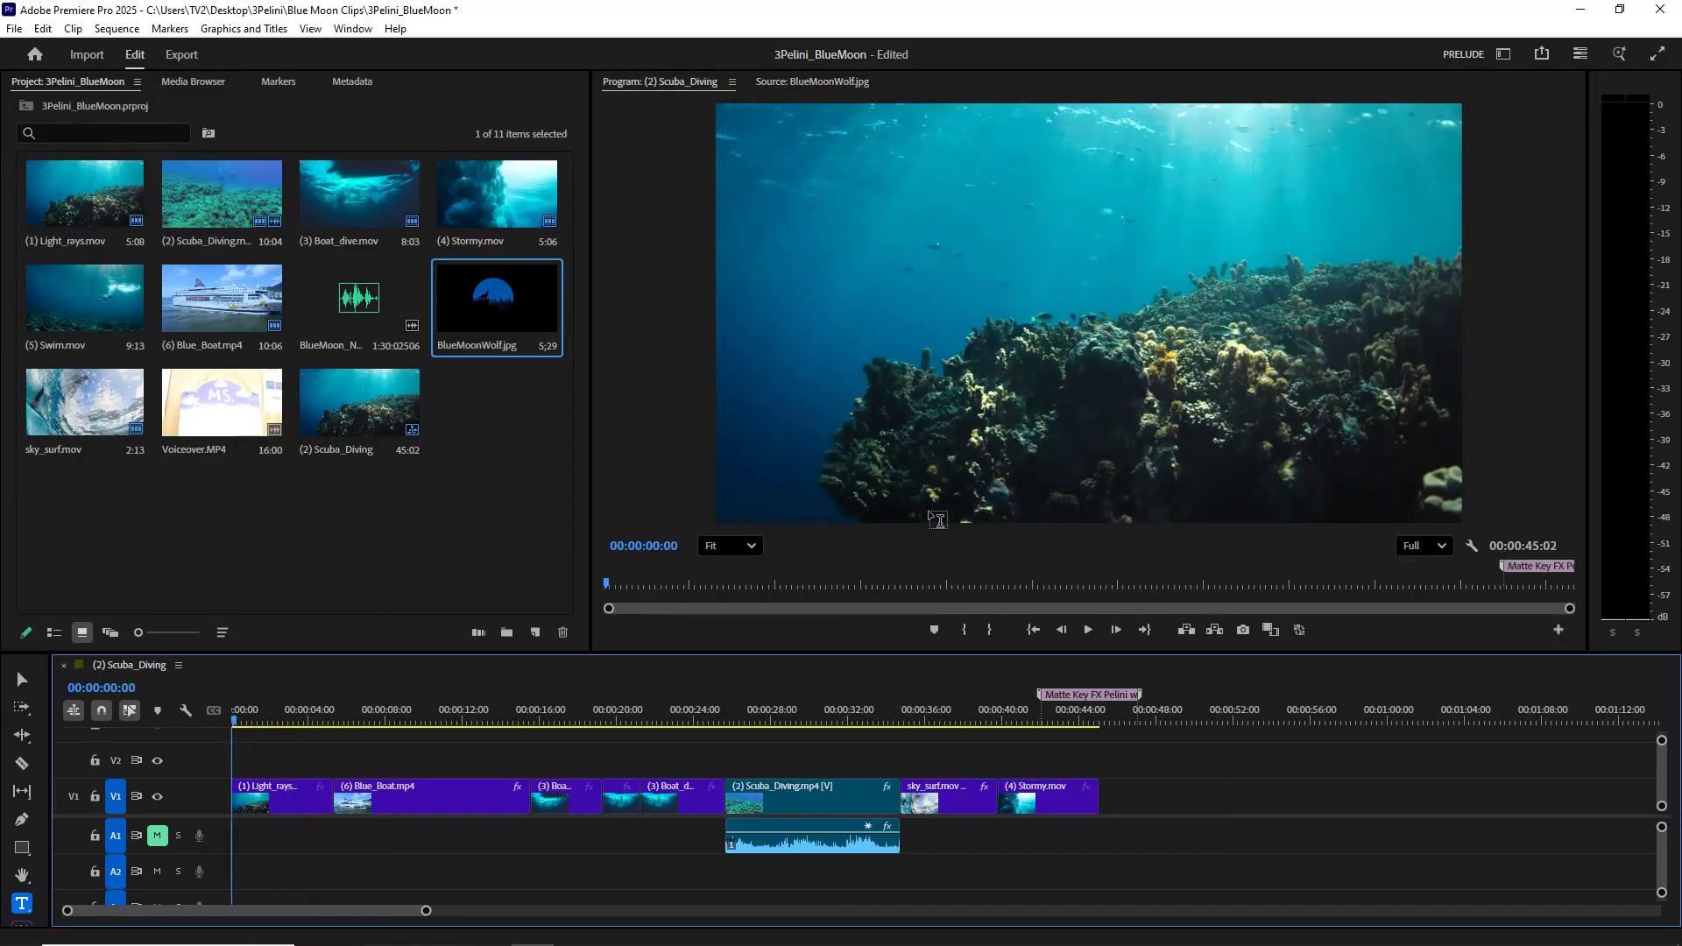
pyautogui.click(812, 82)
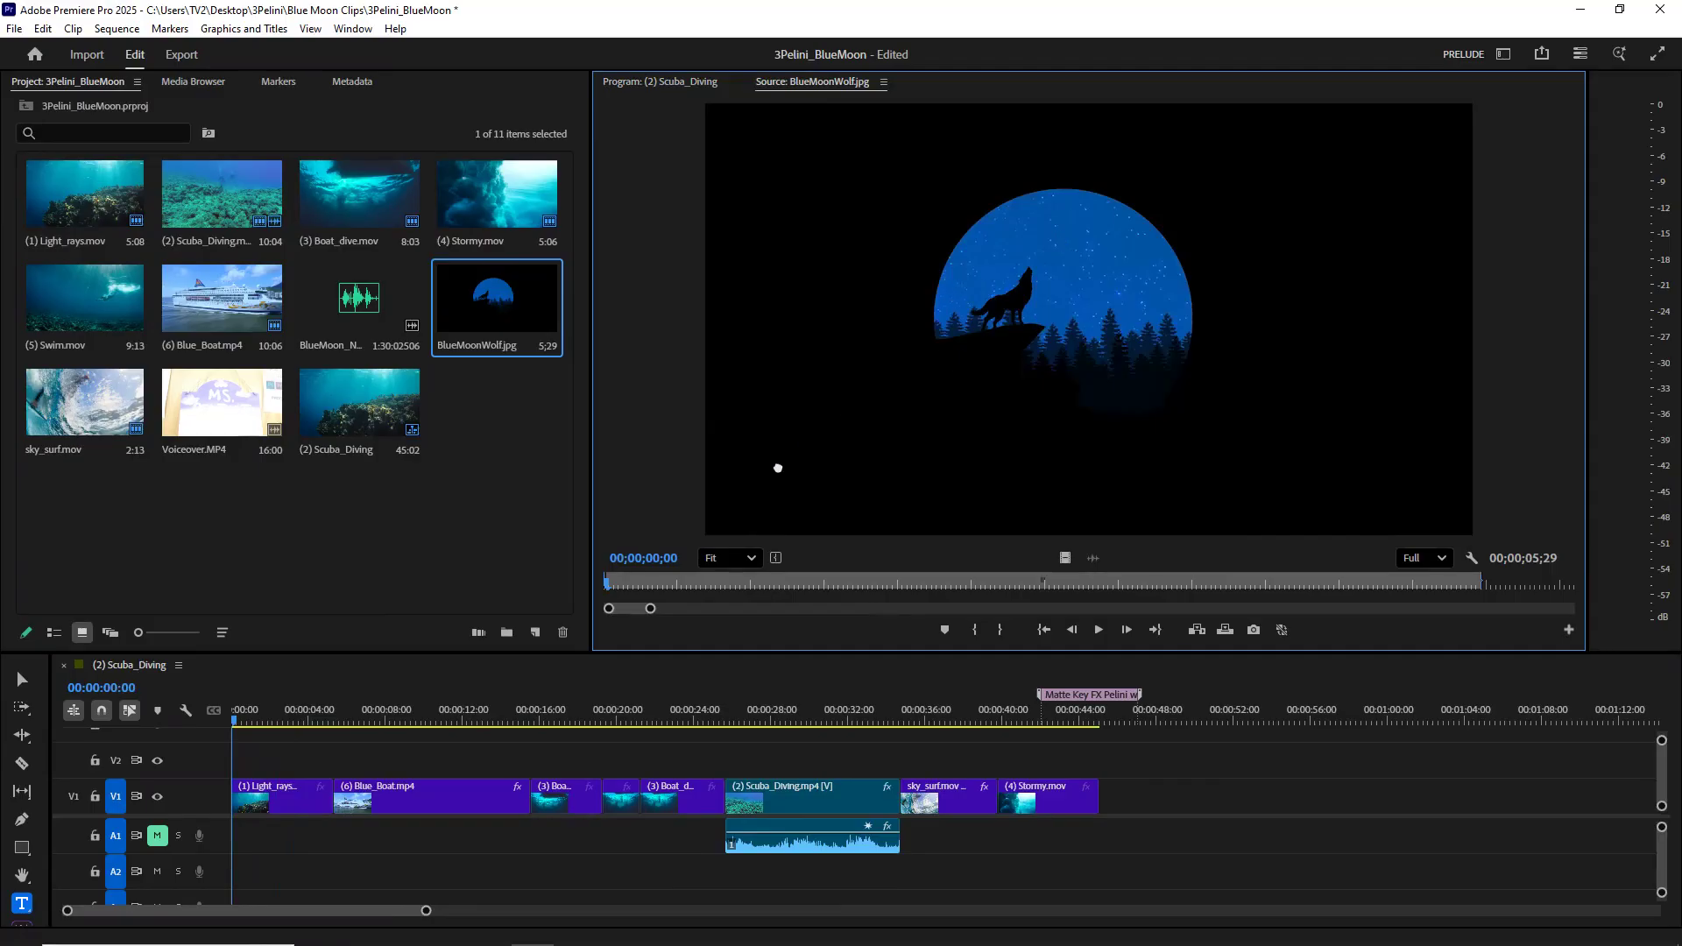
# Step: Insert BlueMoonWolf.jpg at the start of track V1 so the existing clips shift along instead of being overwritten
pyautogui.moveTo(366, 716); pyautogui.dragTo(227, 806)
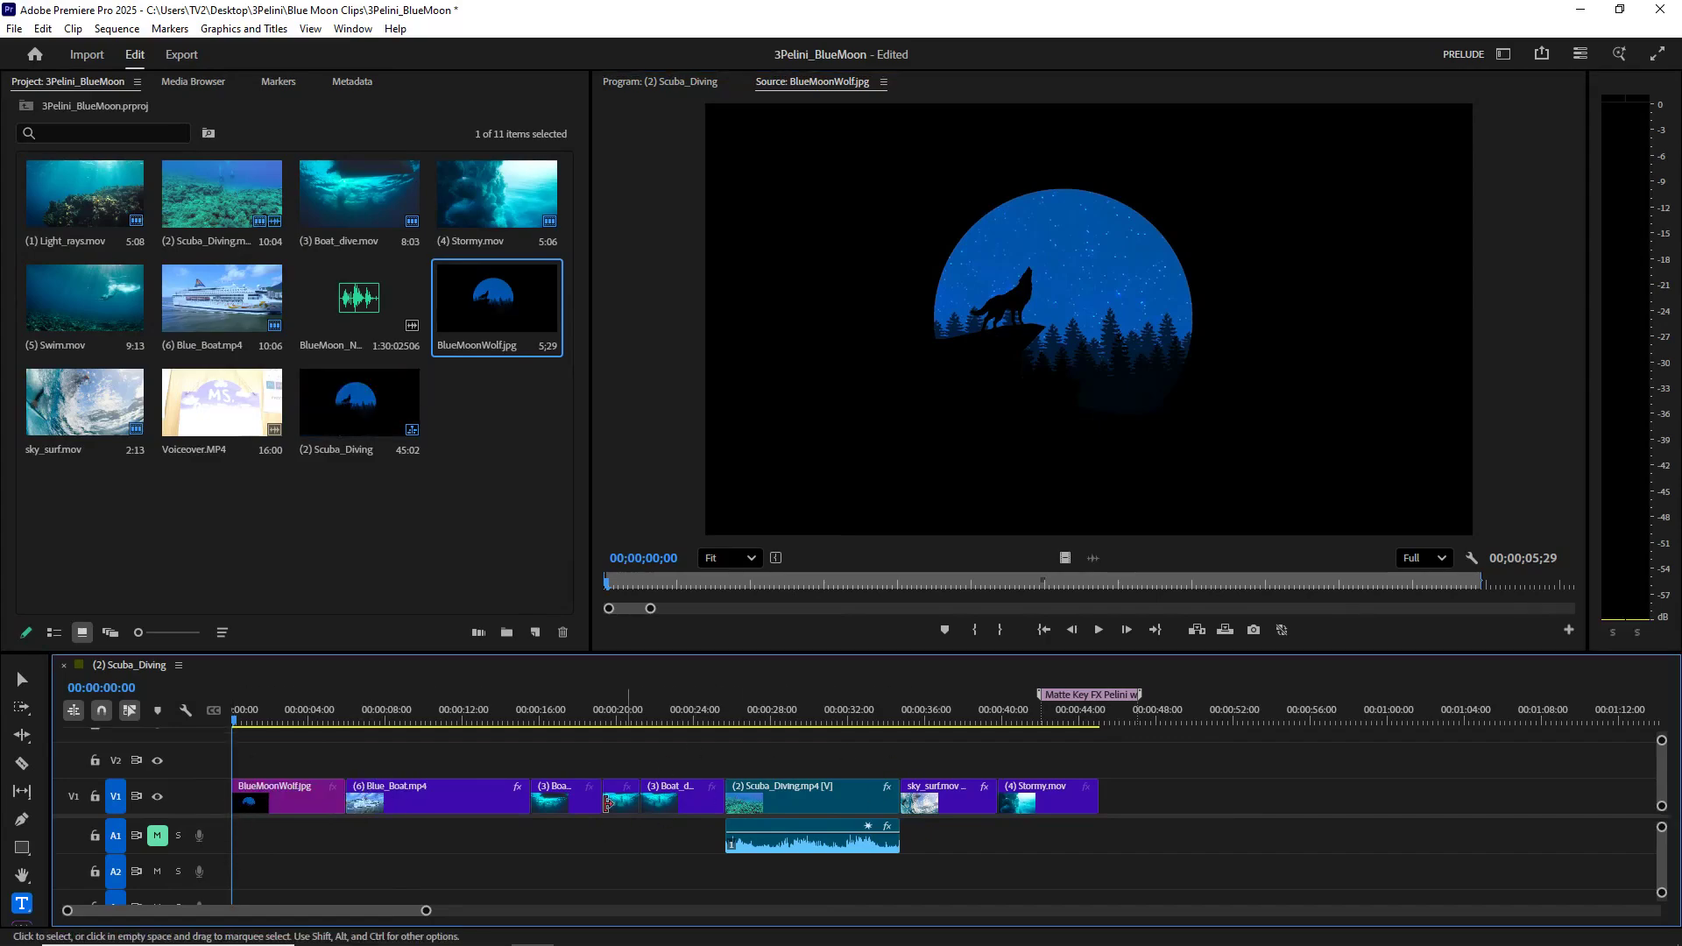
pyautogui.hotkey('ctrl', 'z')
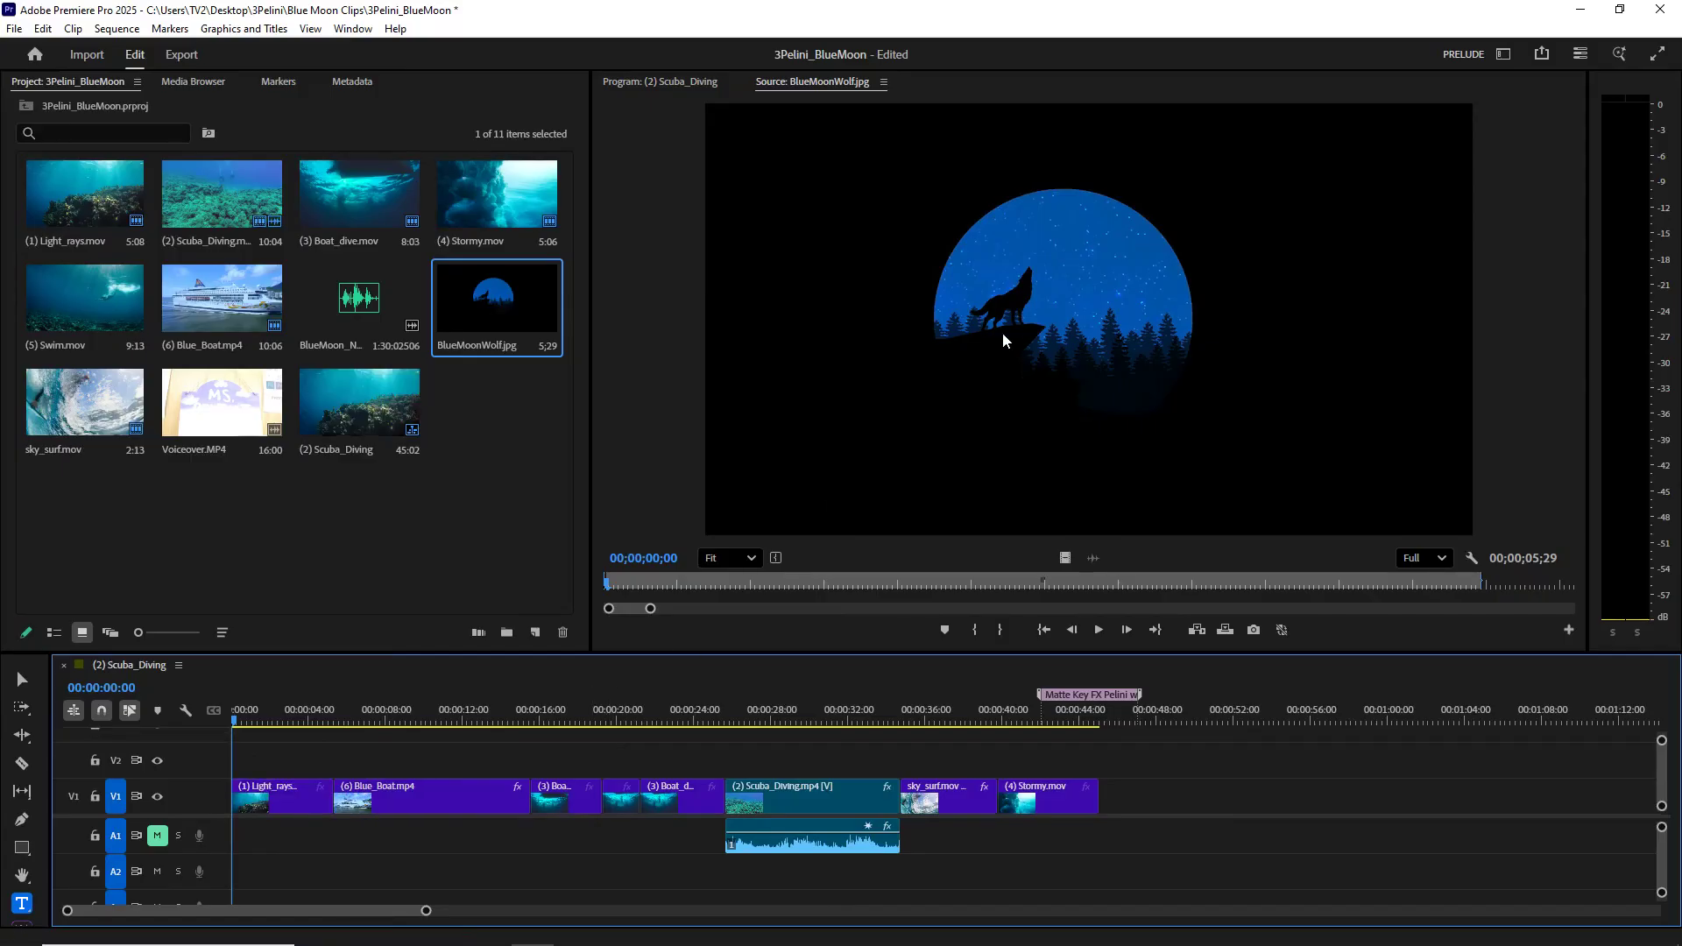
pyautogui.click(1027, 383)
pyautogui.moveTo(1027, 384); pyautogui.dragTo(224, 801)
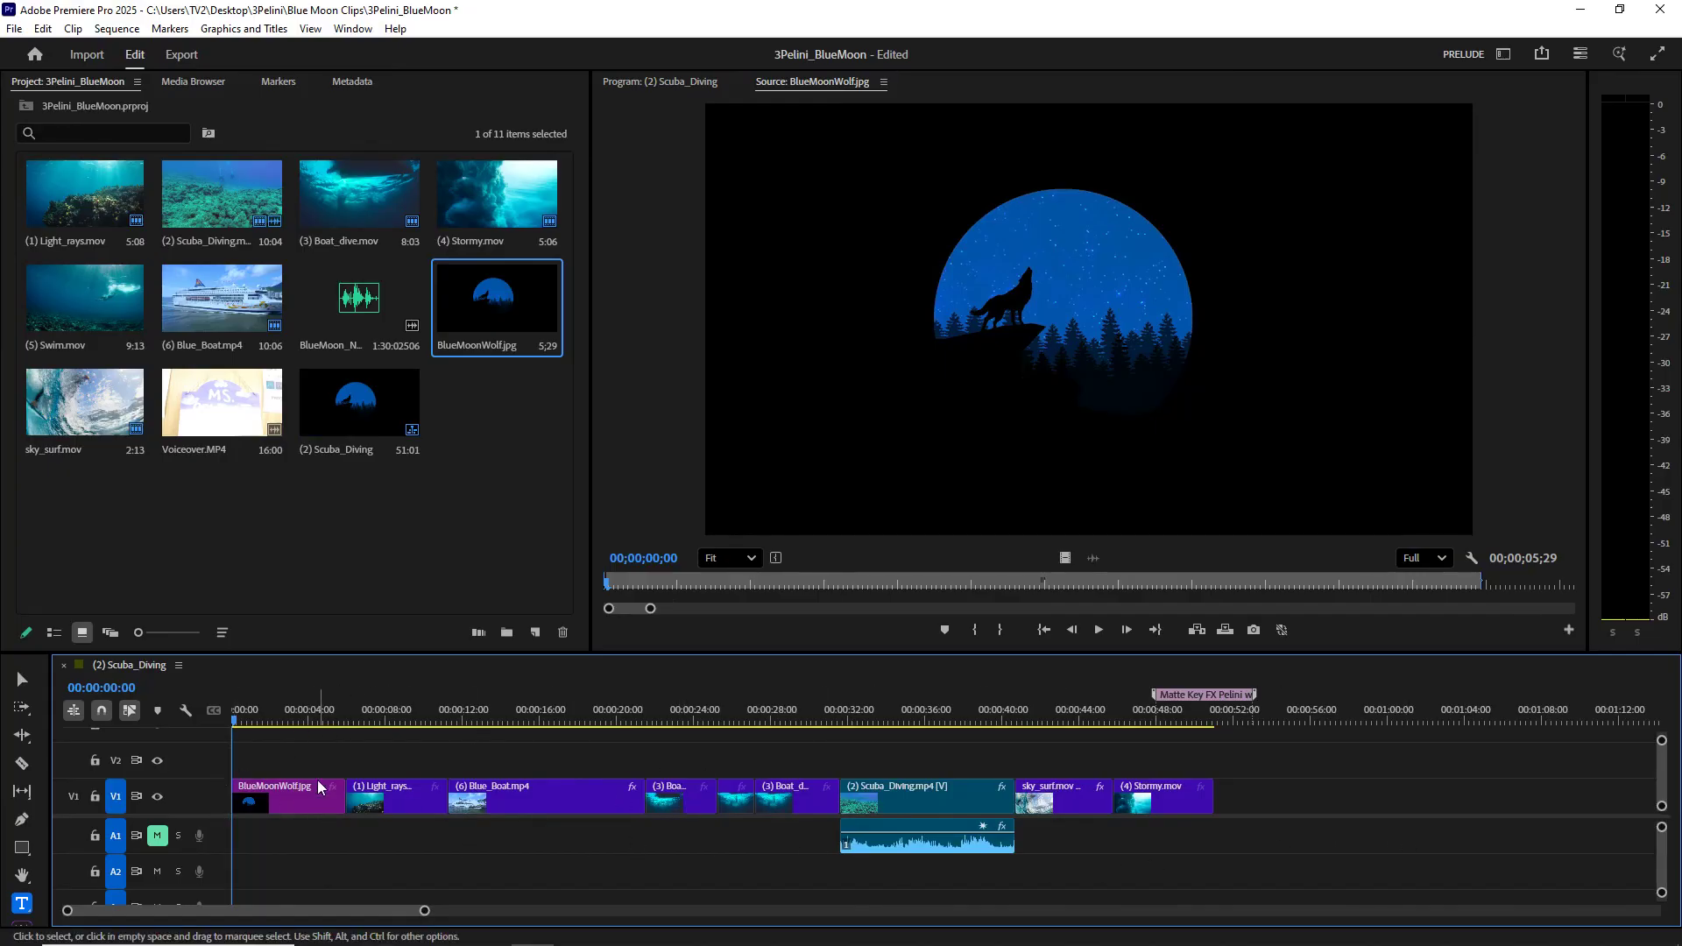
# Step: Trim the end of the BlueMoonWolf.jpg clip to about 4.5 seconds and ripple delete the gap behind it
pyautogui.click(234, 722)
pyautogui.moveTo(344, 799); pyautogui.dragTo(313, 800)
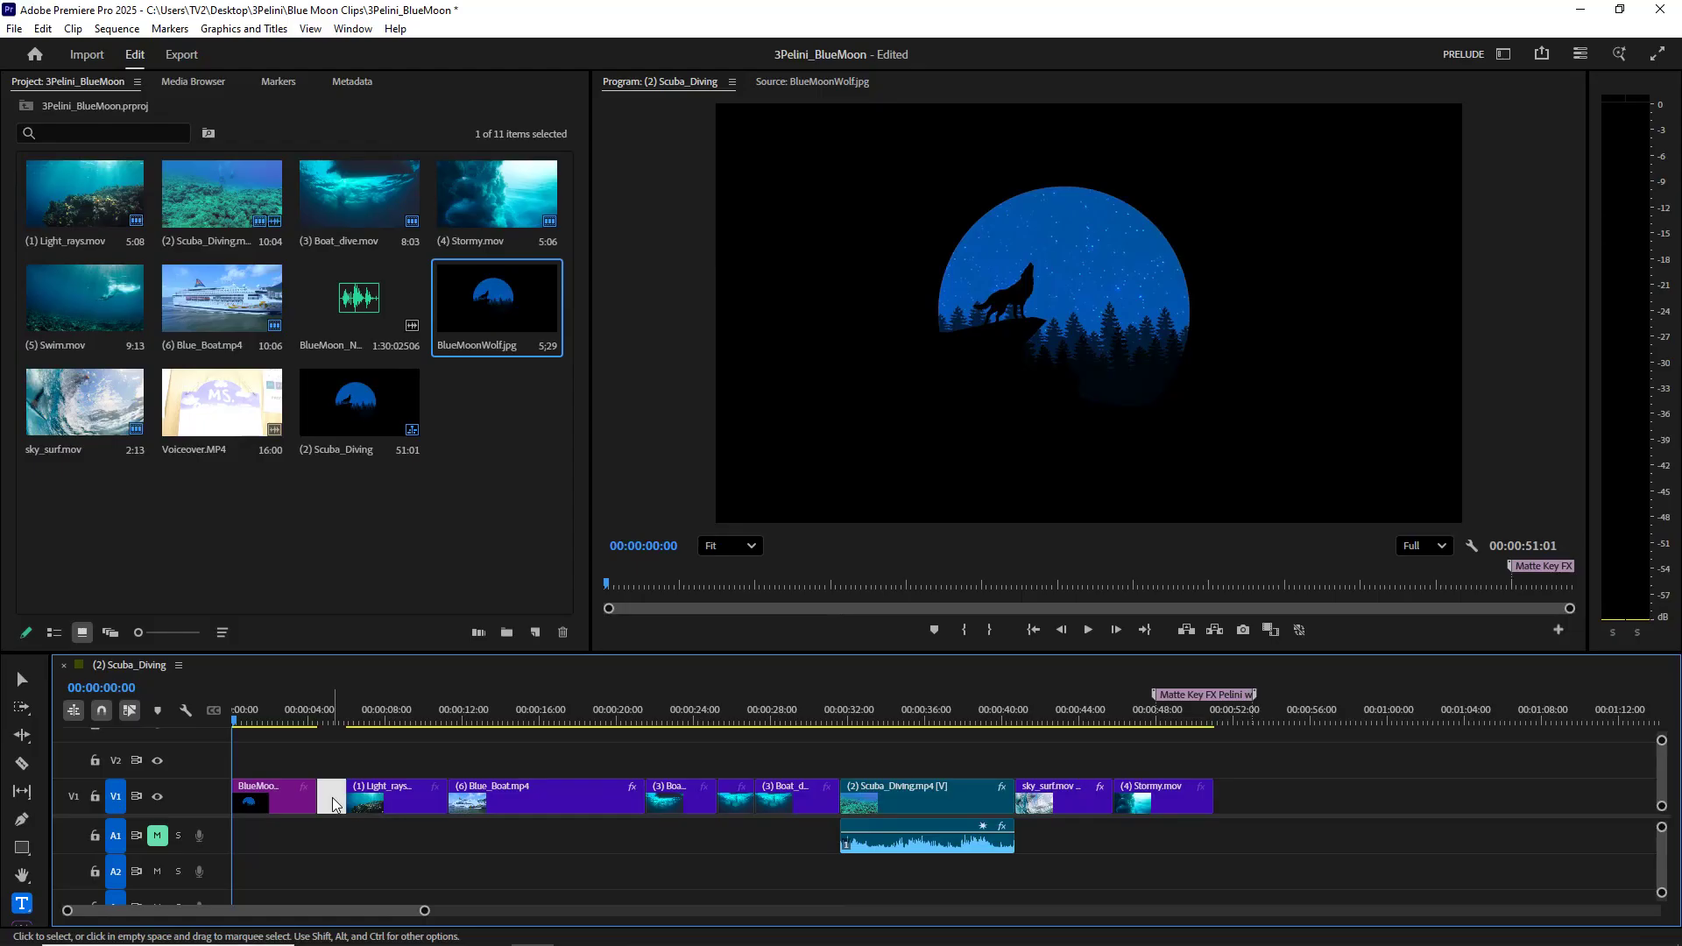
pyautogui.press('Delete')
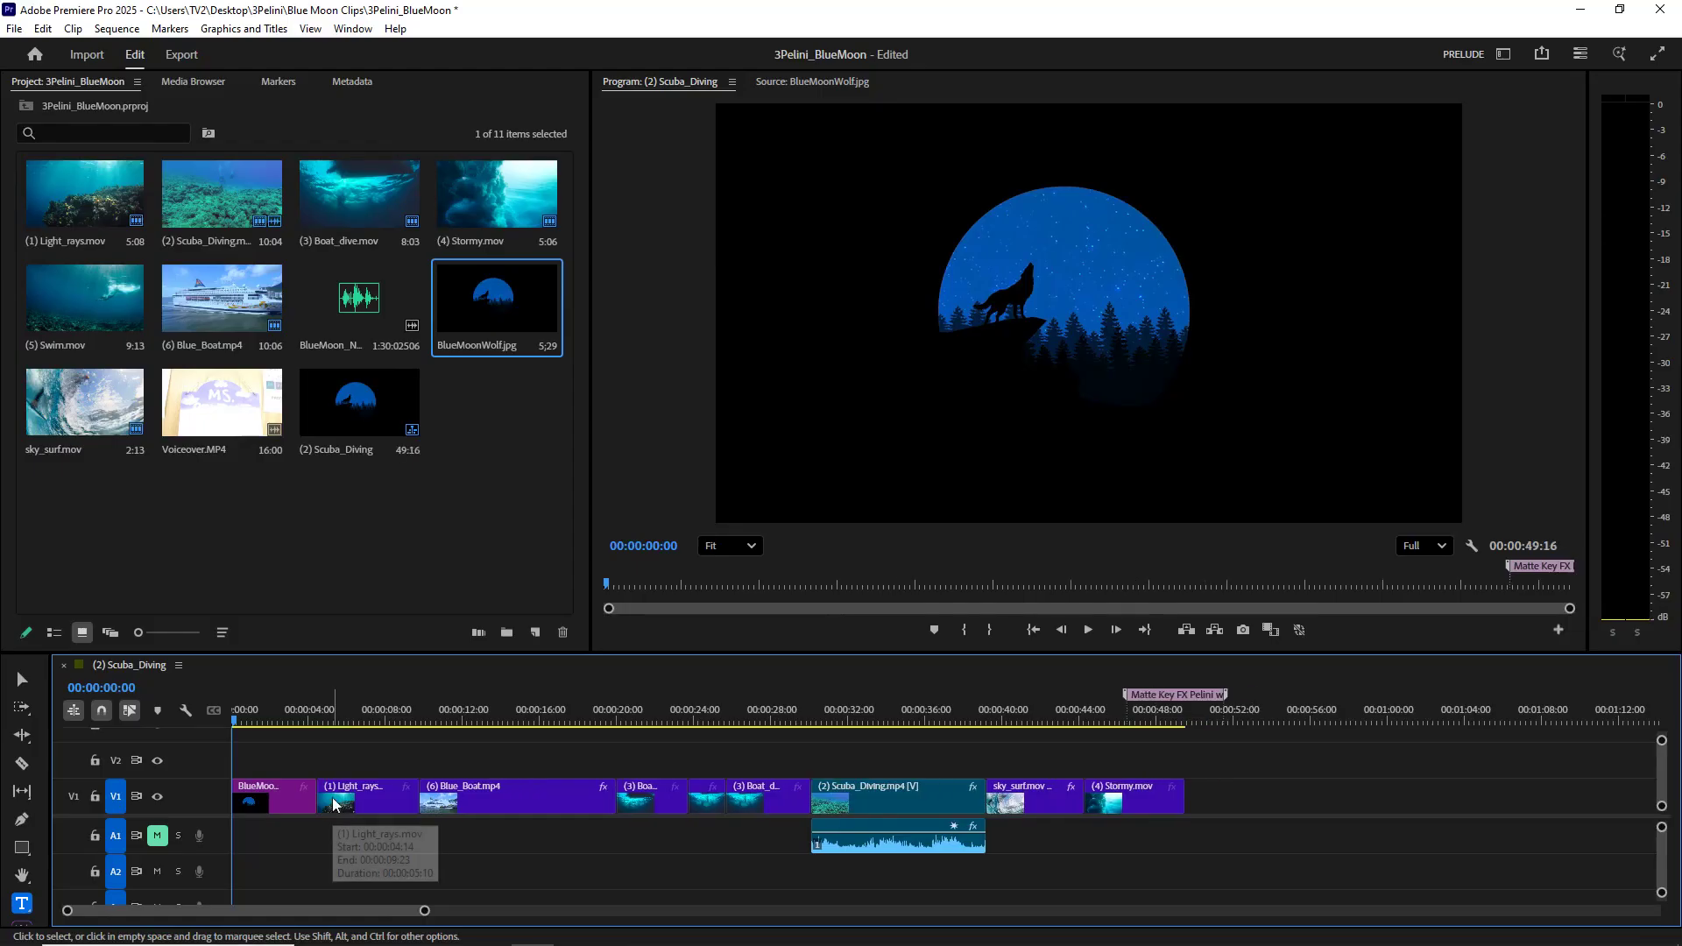
# Step: Move the playhead to 00:00:01:10 over the BlueMoonWolf.jpg clip
pyautogui.moveTo(266, 723)
pyautogui.mouseDown()
pyautogui.moveTo(233, 728)
pyautogui.moveTo(281, 732)
pyautogui.moveTo(260, 745)
pyautogui.moveTo(280, 750)
pyautogui.mouseUp()
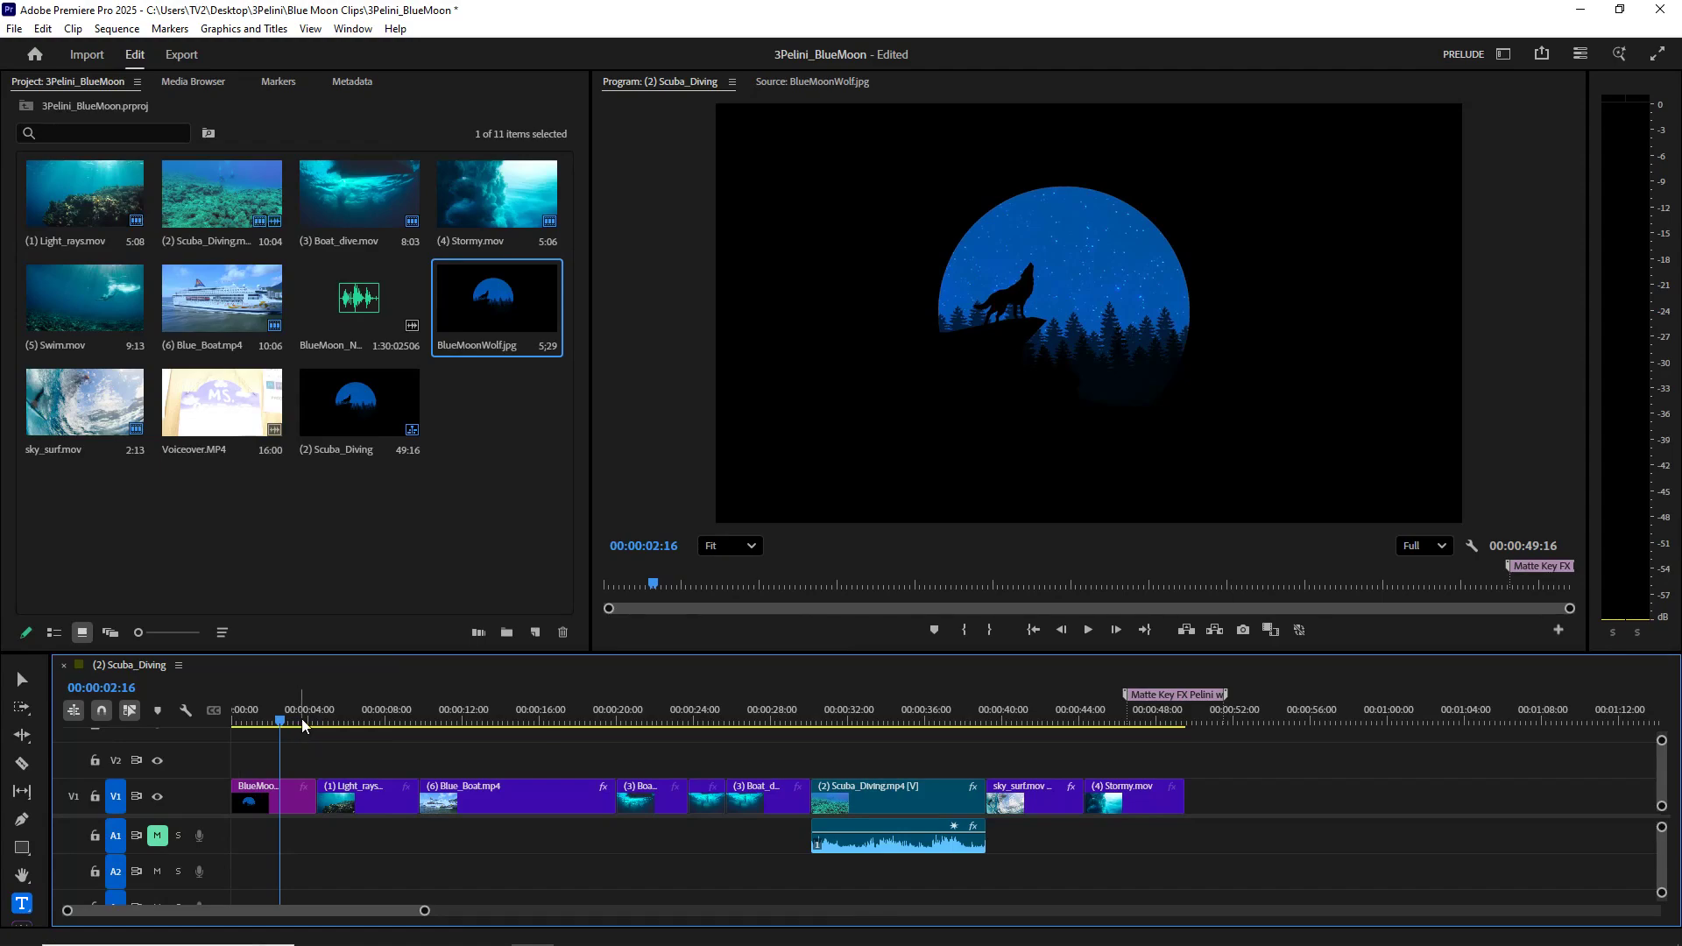
pyautogui.moveTo(274, 718); pyautogui.dragTo(258, 723)
pyautogui.press('`')
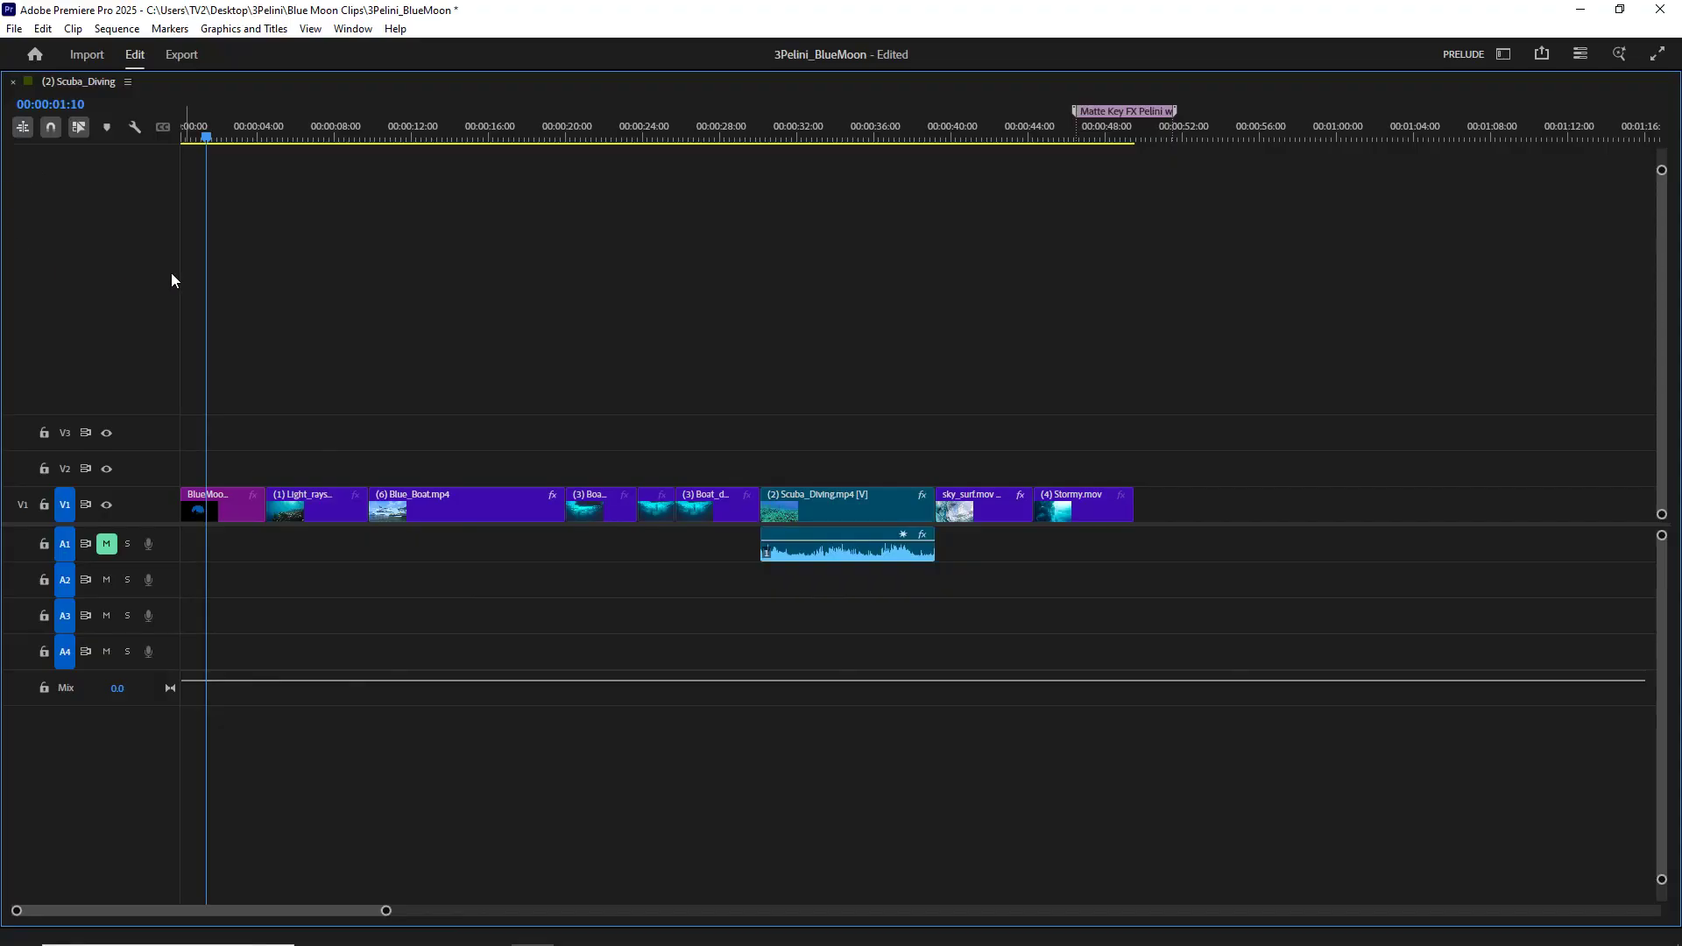
pyautogui.press('`')
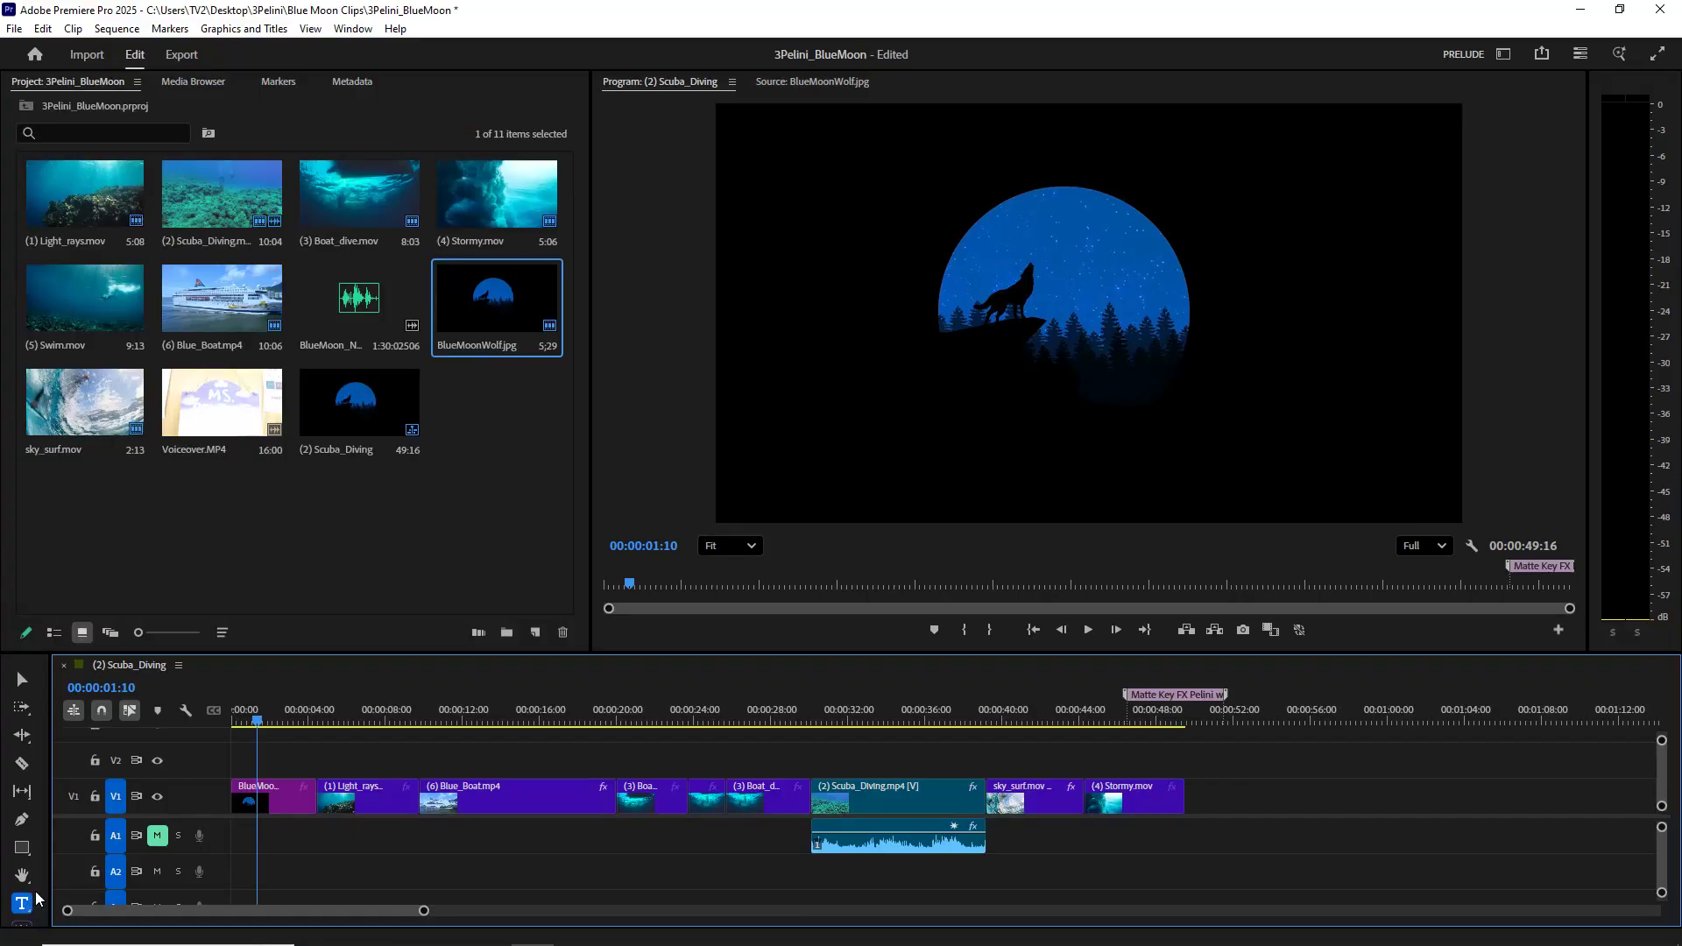
pyautogui.click(40, 854)
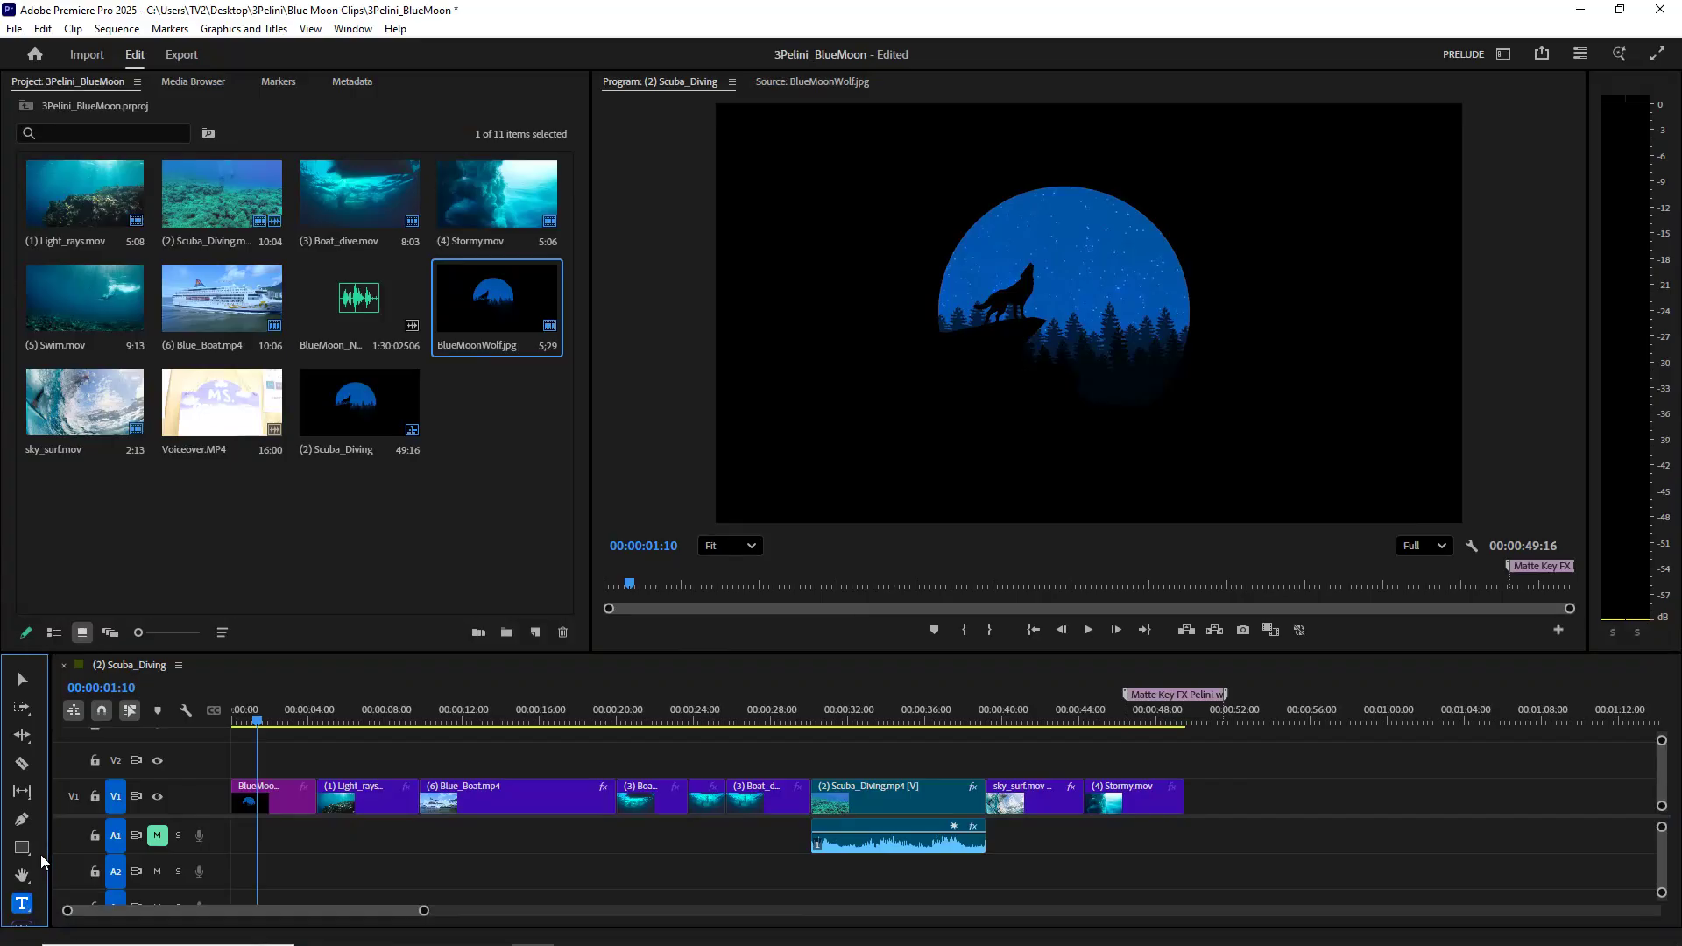
pyautogui.press('`')
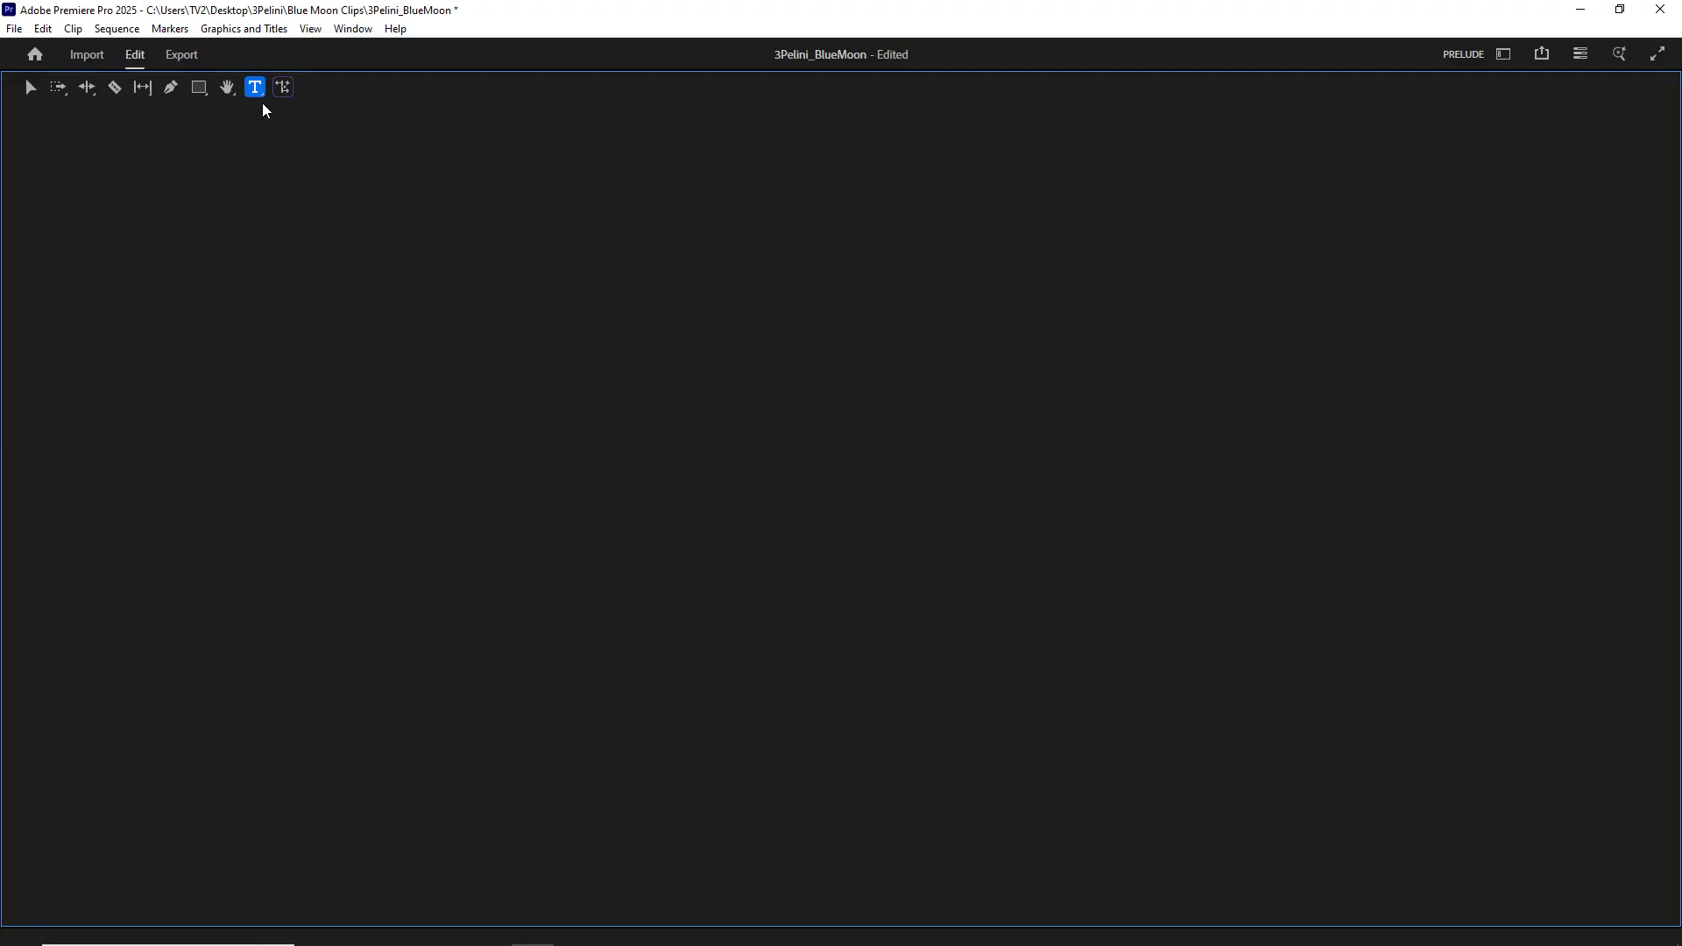
pyautogui.press('`')
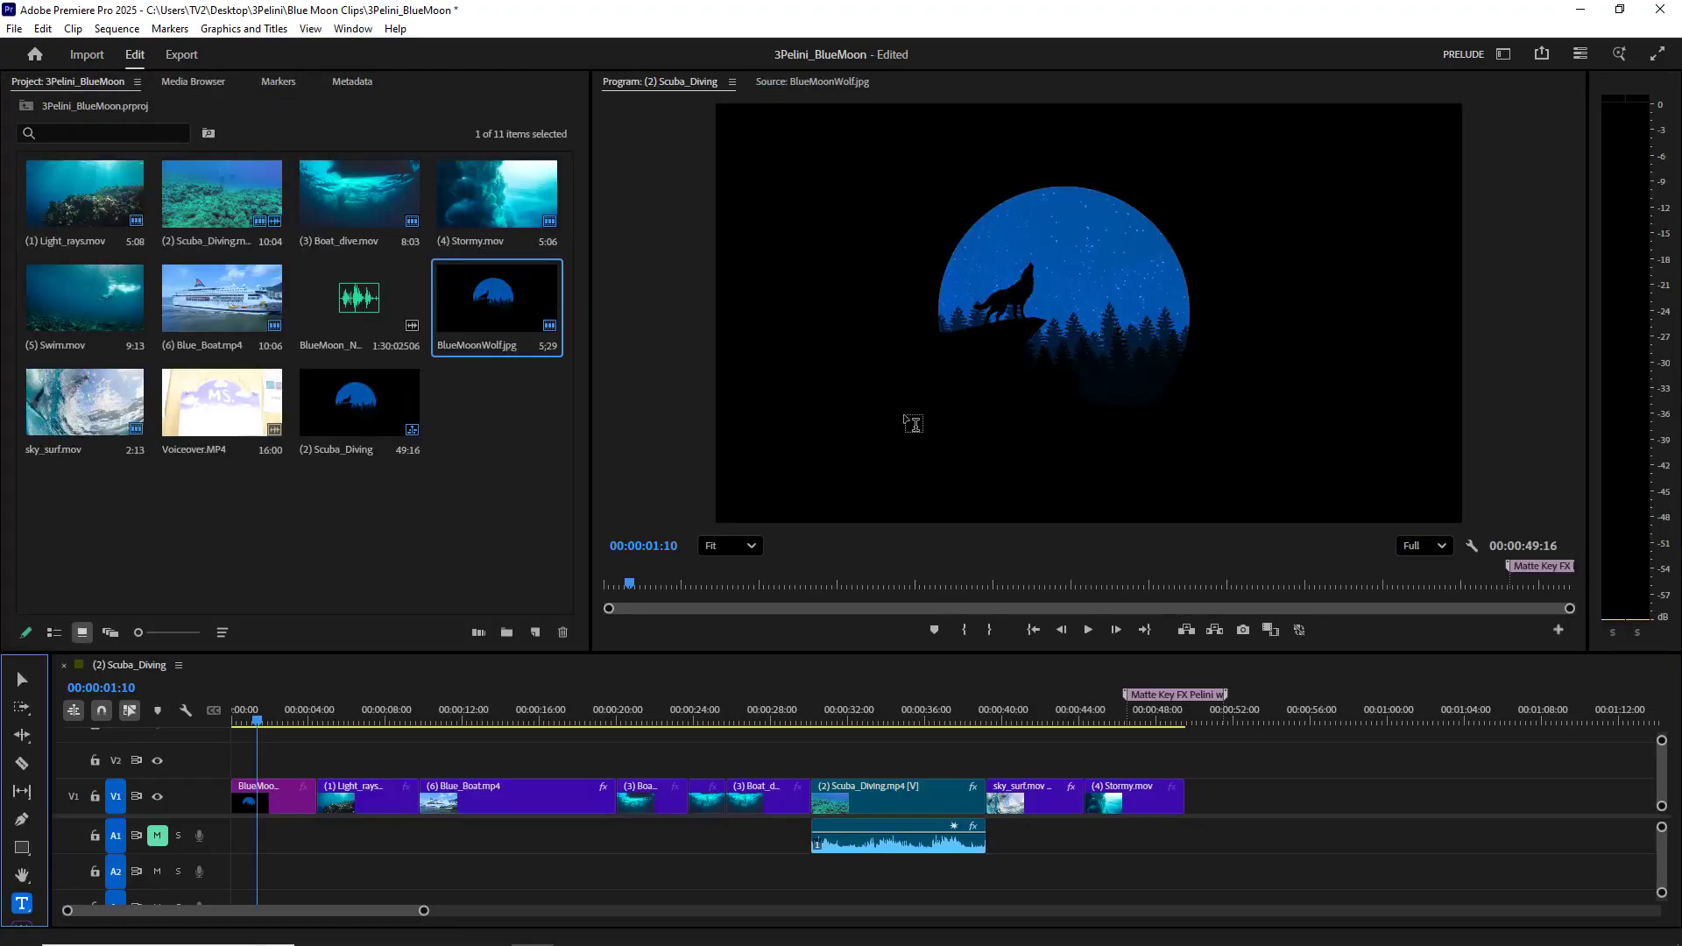
# Step: Add the title text "BLUE MOON" to the frame with the Type tool, enlarged and placed just below the moon
pyautogui.click(908, 418)
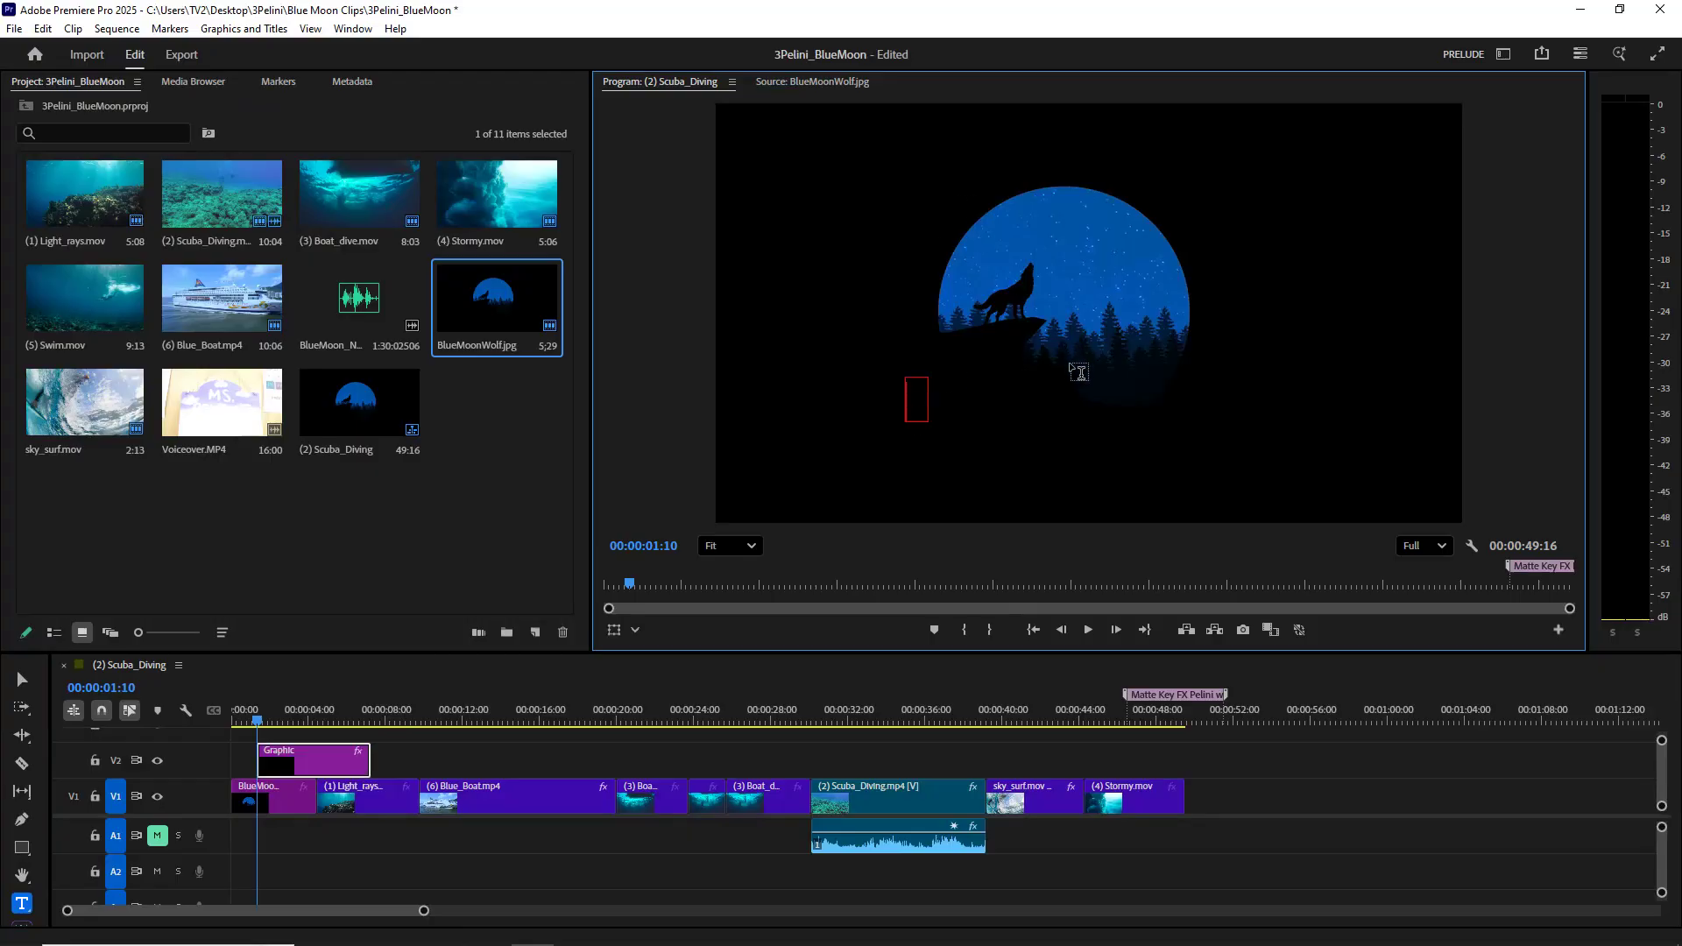
pyautogui.write('BLUE MOON')
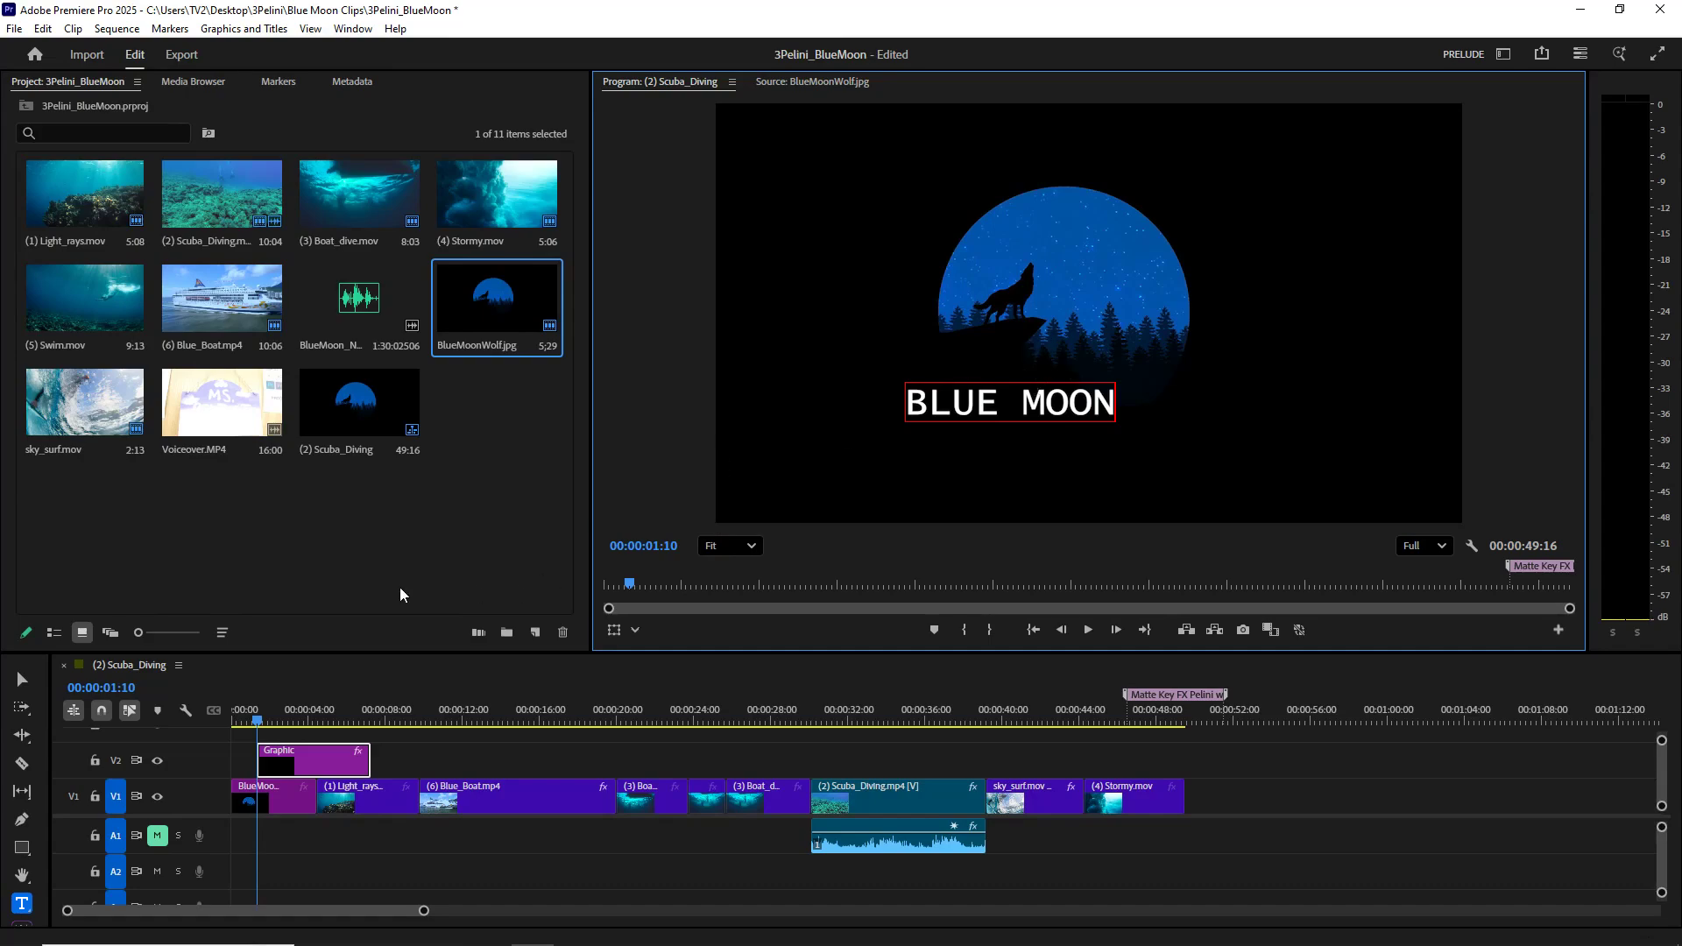
pyautogui.click(24, 682)
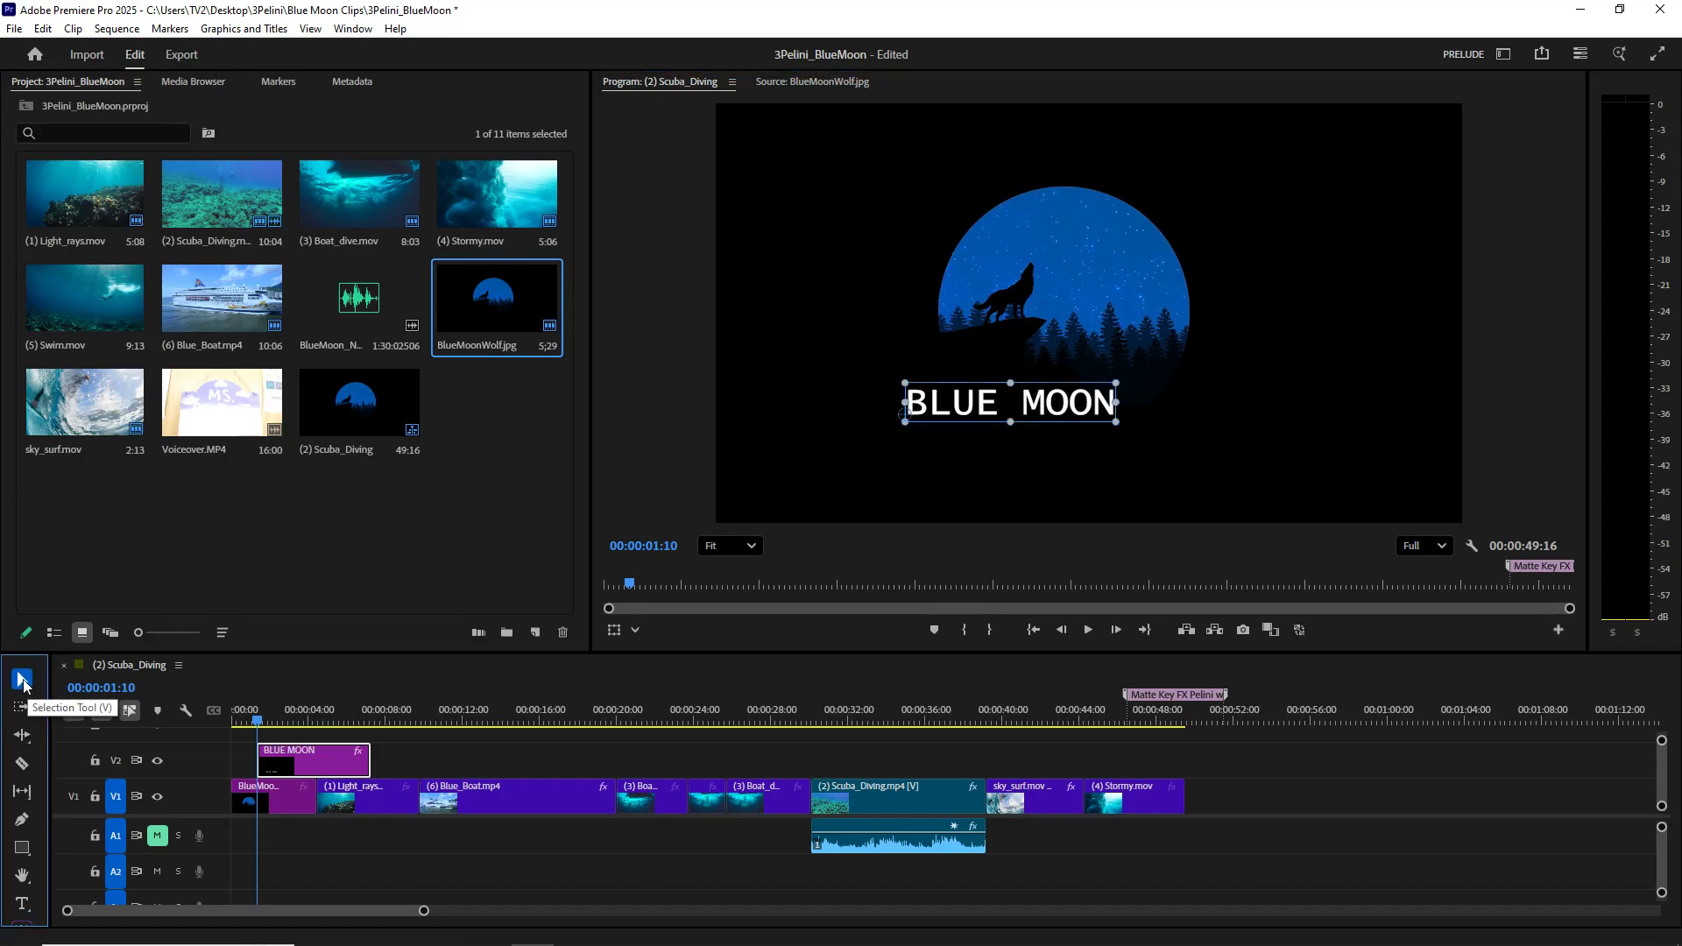
pyautogui.moveTo(1045, 421); pyautogui.dragTo(1348, 370)
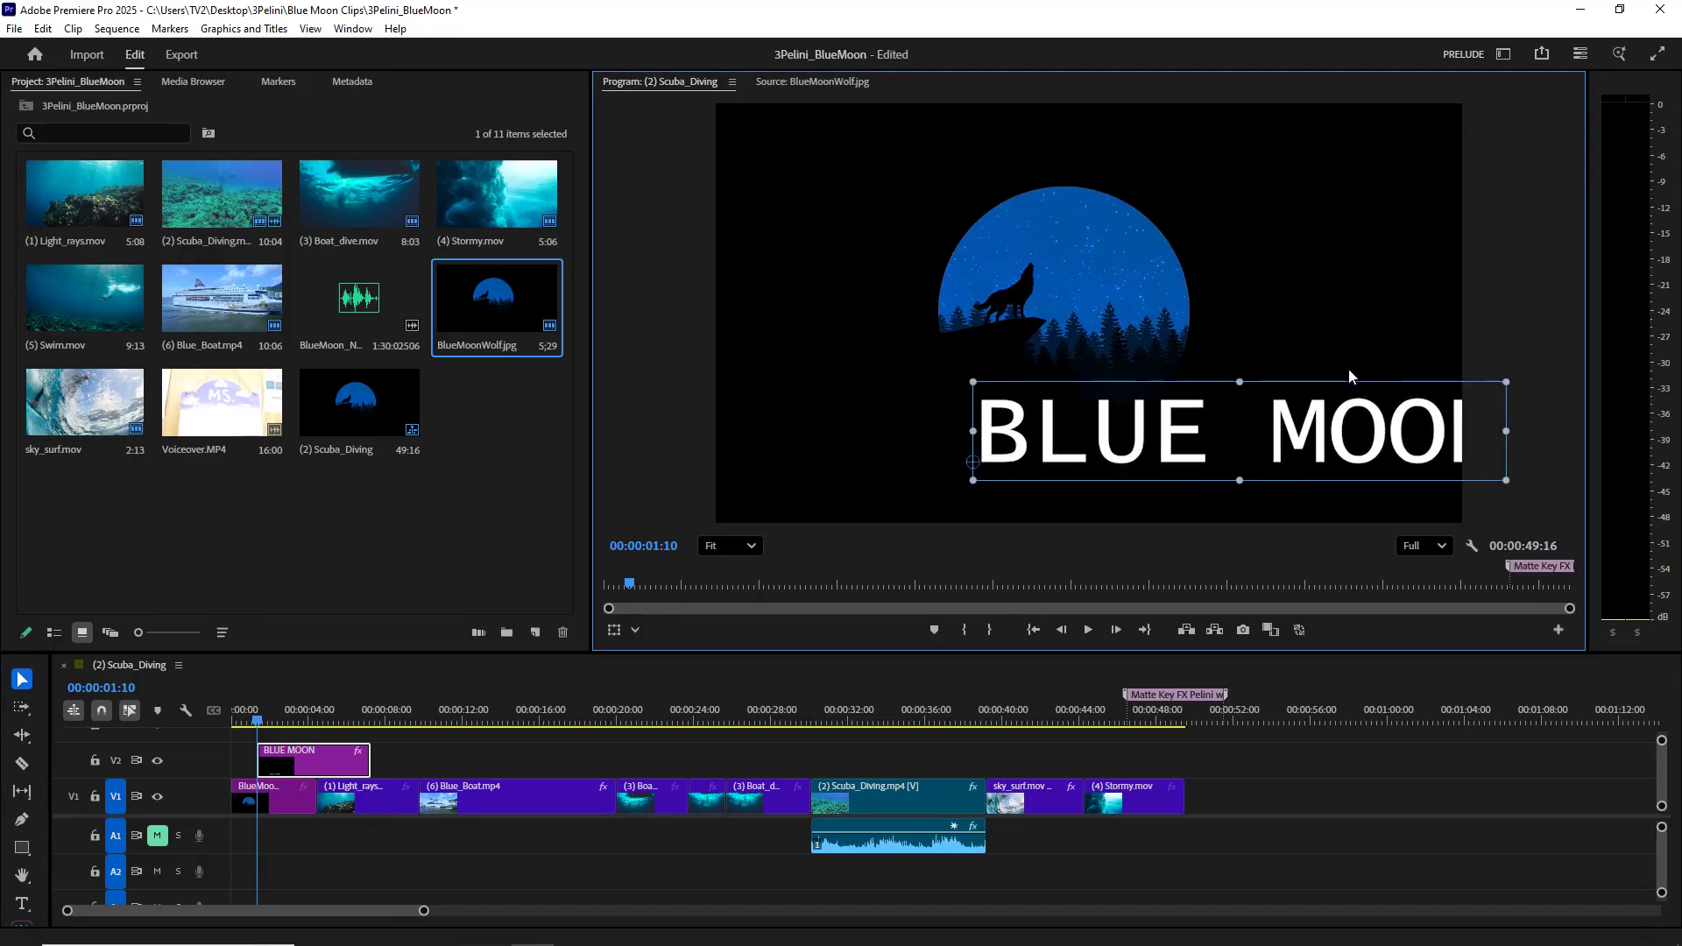
pyautogui.moveTo(1353, 443); pyautogui.dragTo(1225, 449)
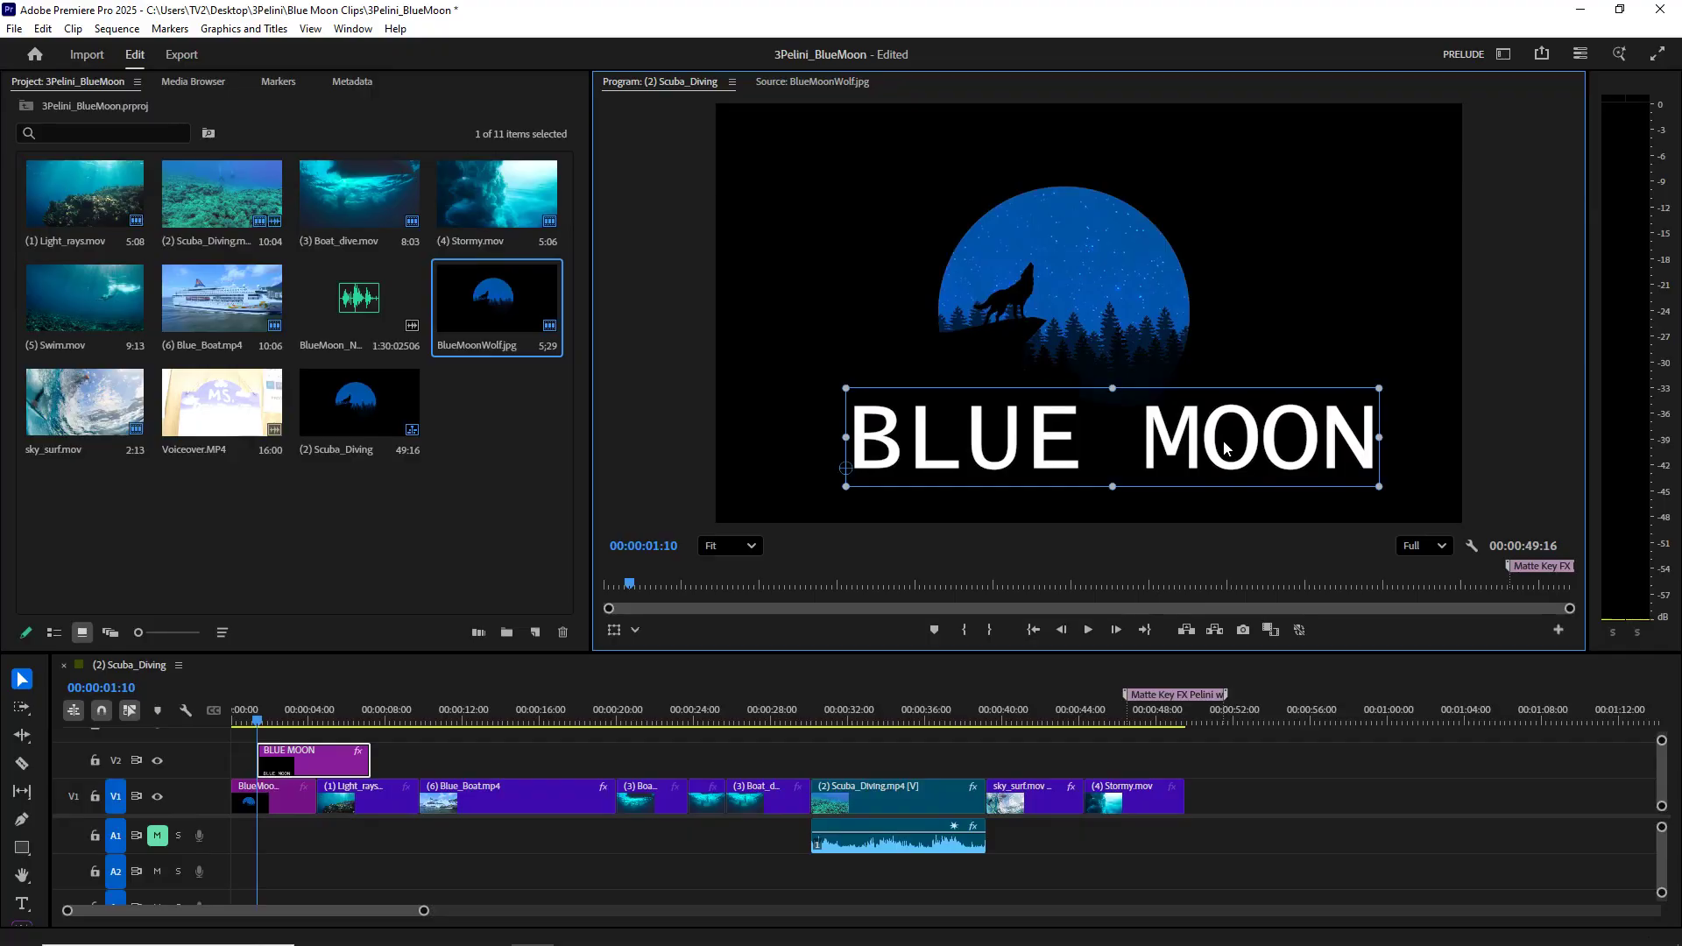
# Step: Select all the text of the BLUE MOON title and show its properties
pyautogui.doubleClick(1041, 432)
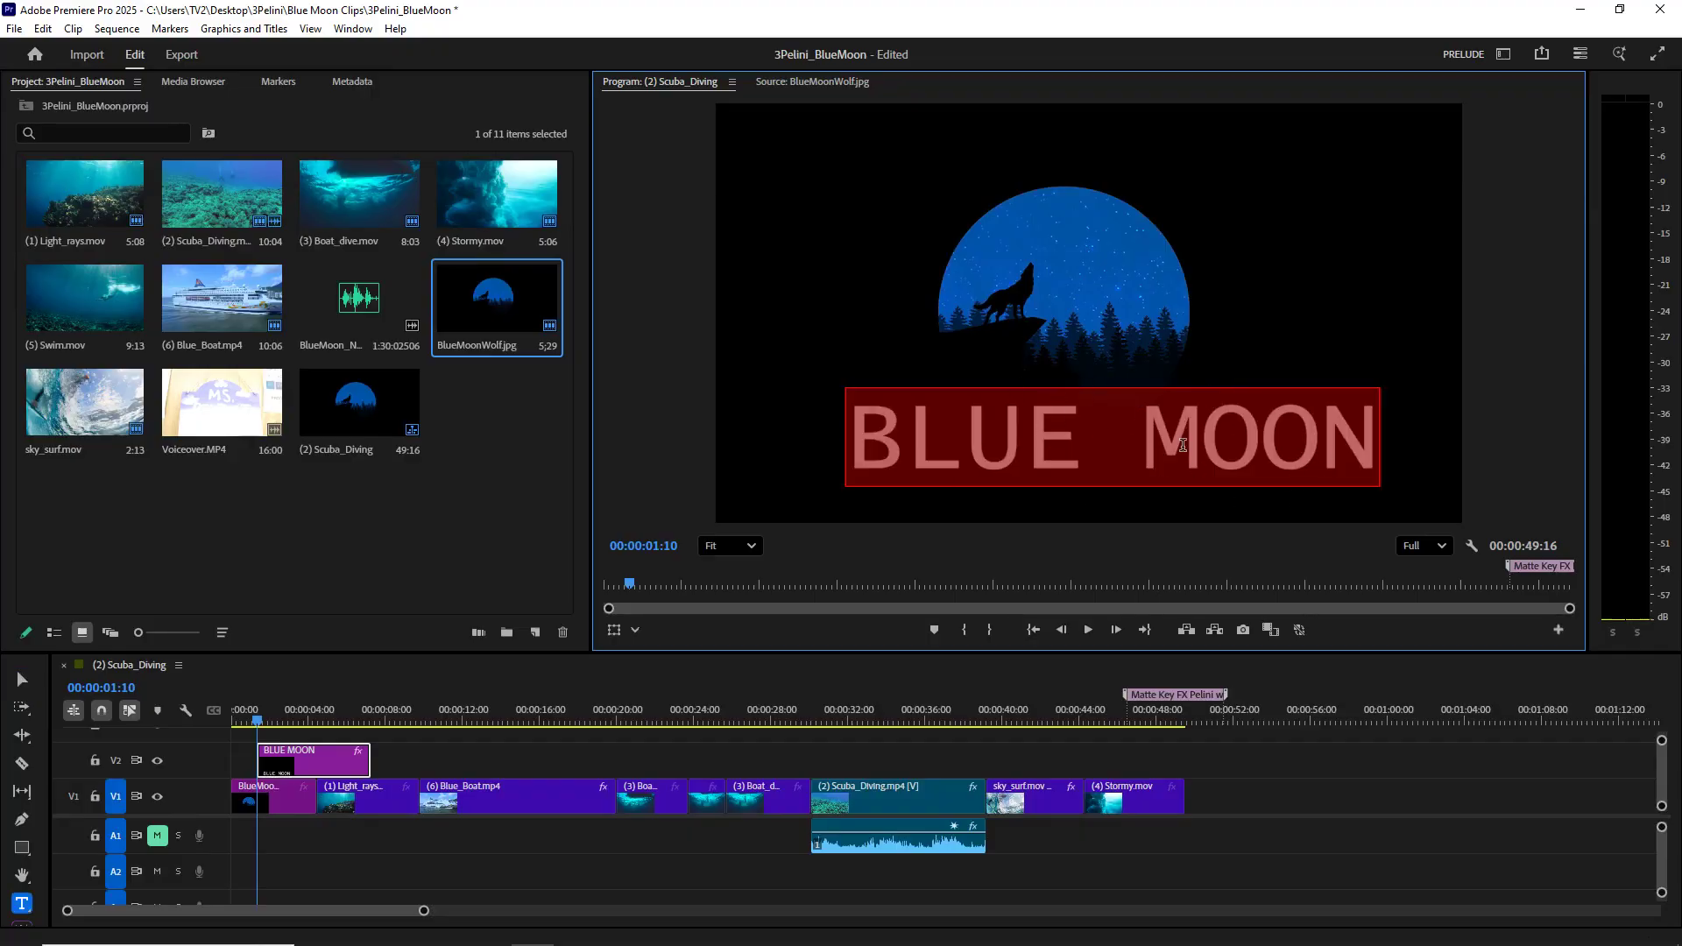
pyautogui.click(353, 29)
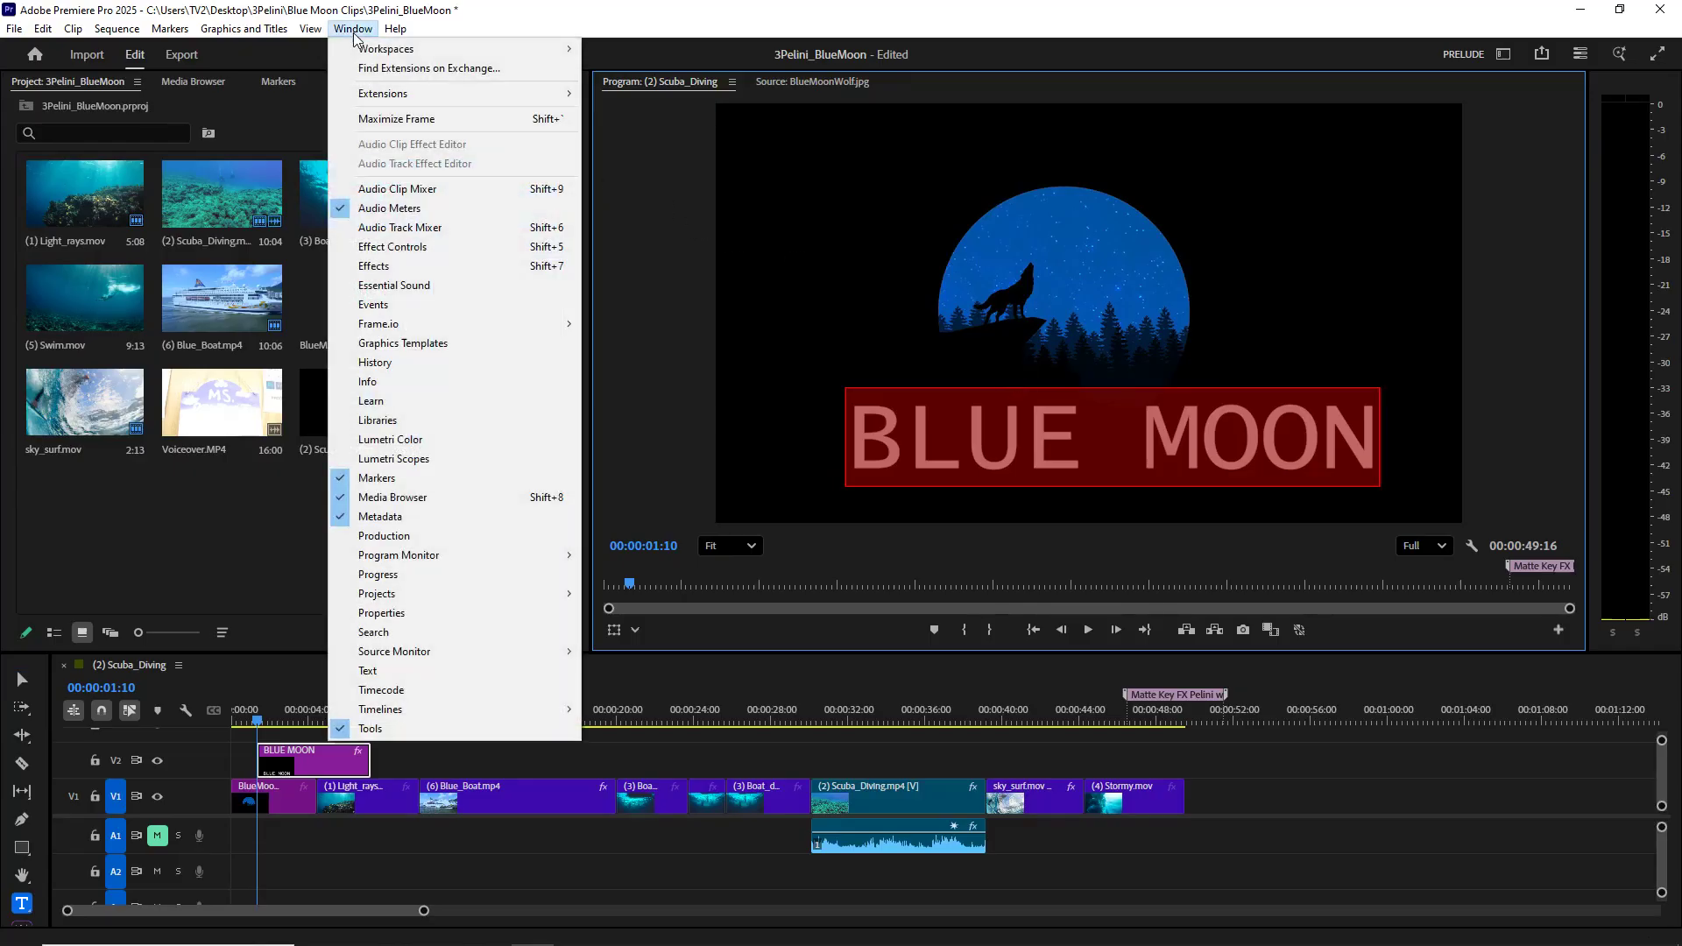
pyautogui.click(393, 615)
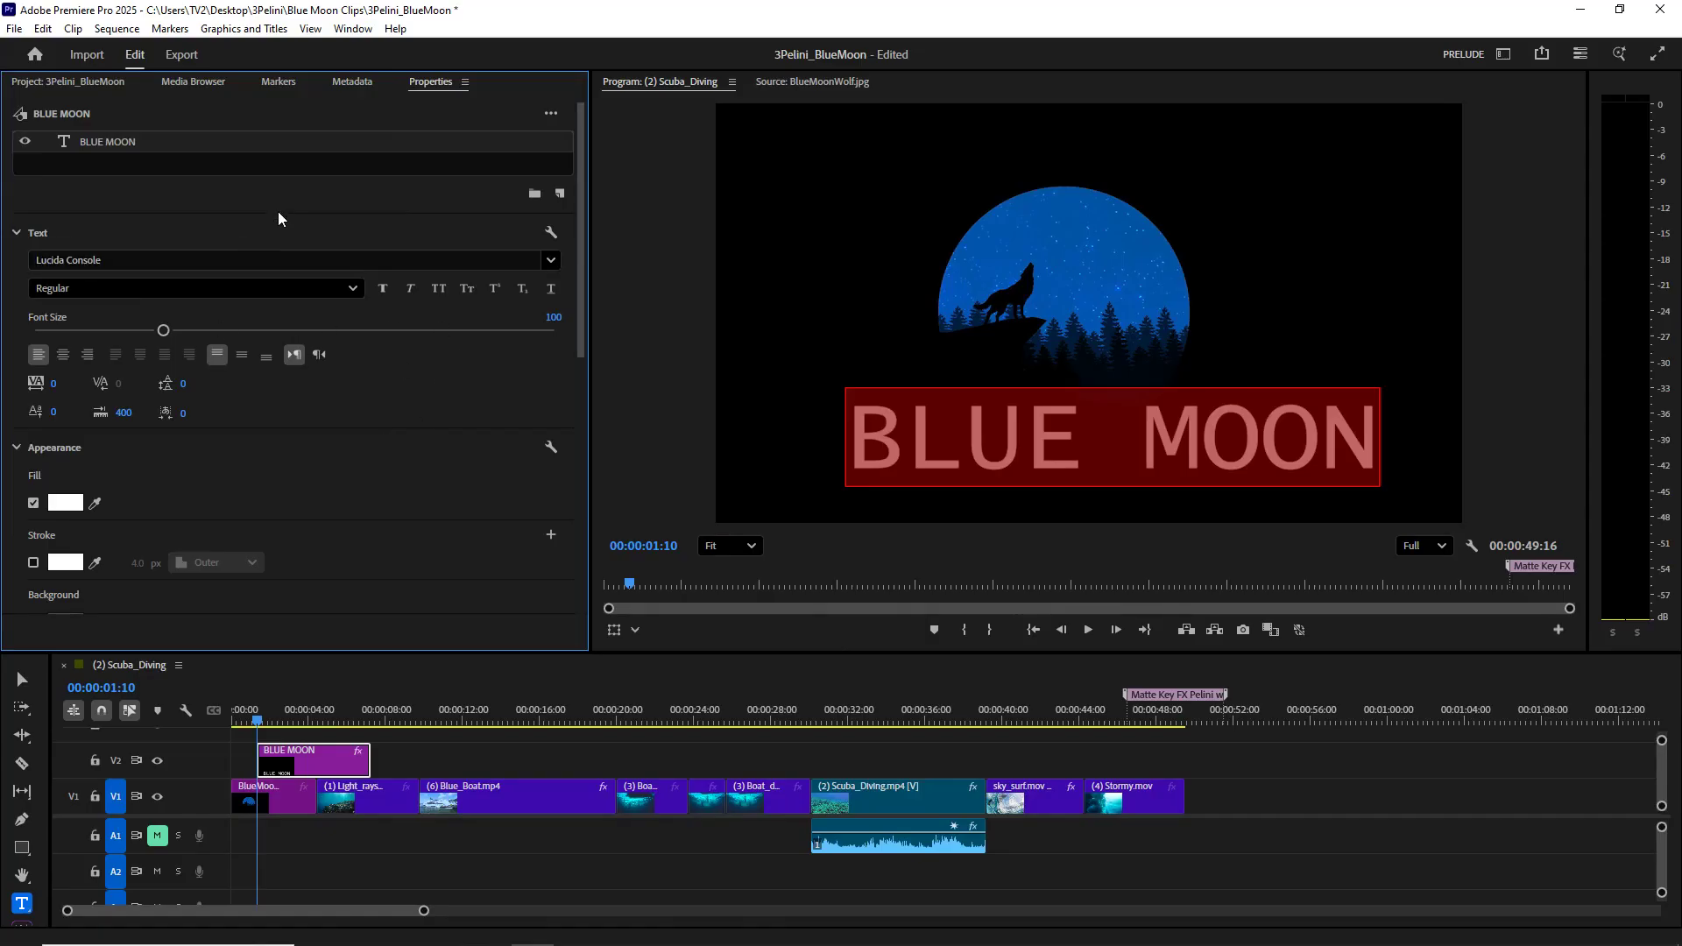
# Step: Try the Mael font on the title text and set the font to Mistral instead
pyautogui.click(551, 263)
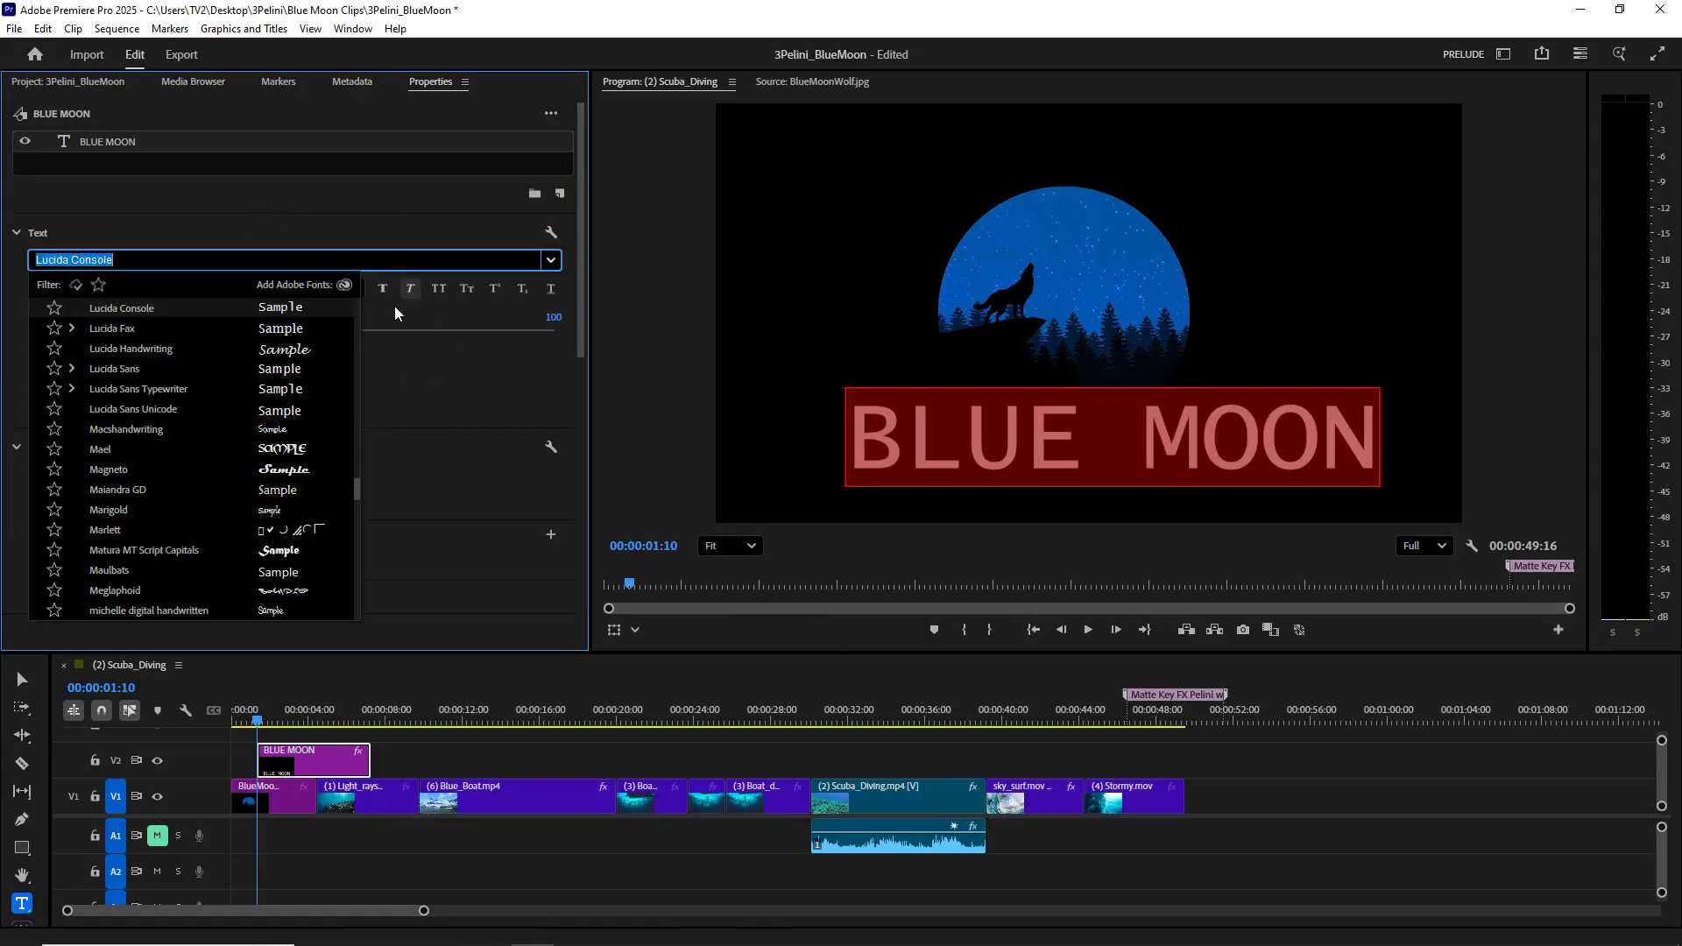
pyautogui.click(271, 450)
pyautogui.click(551, 261)
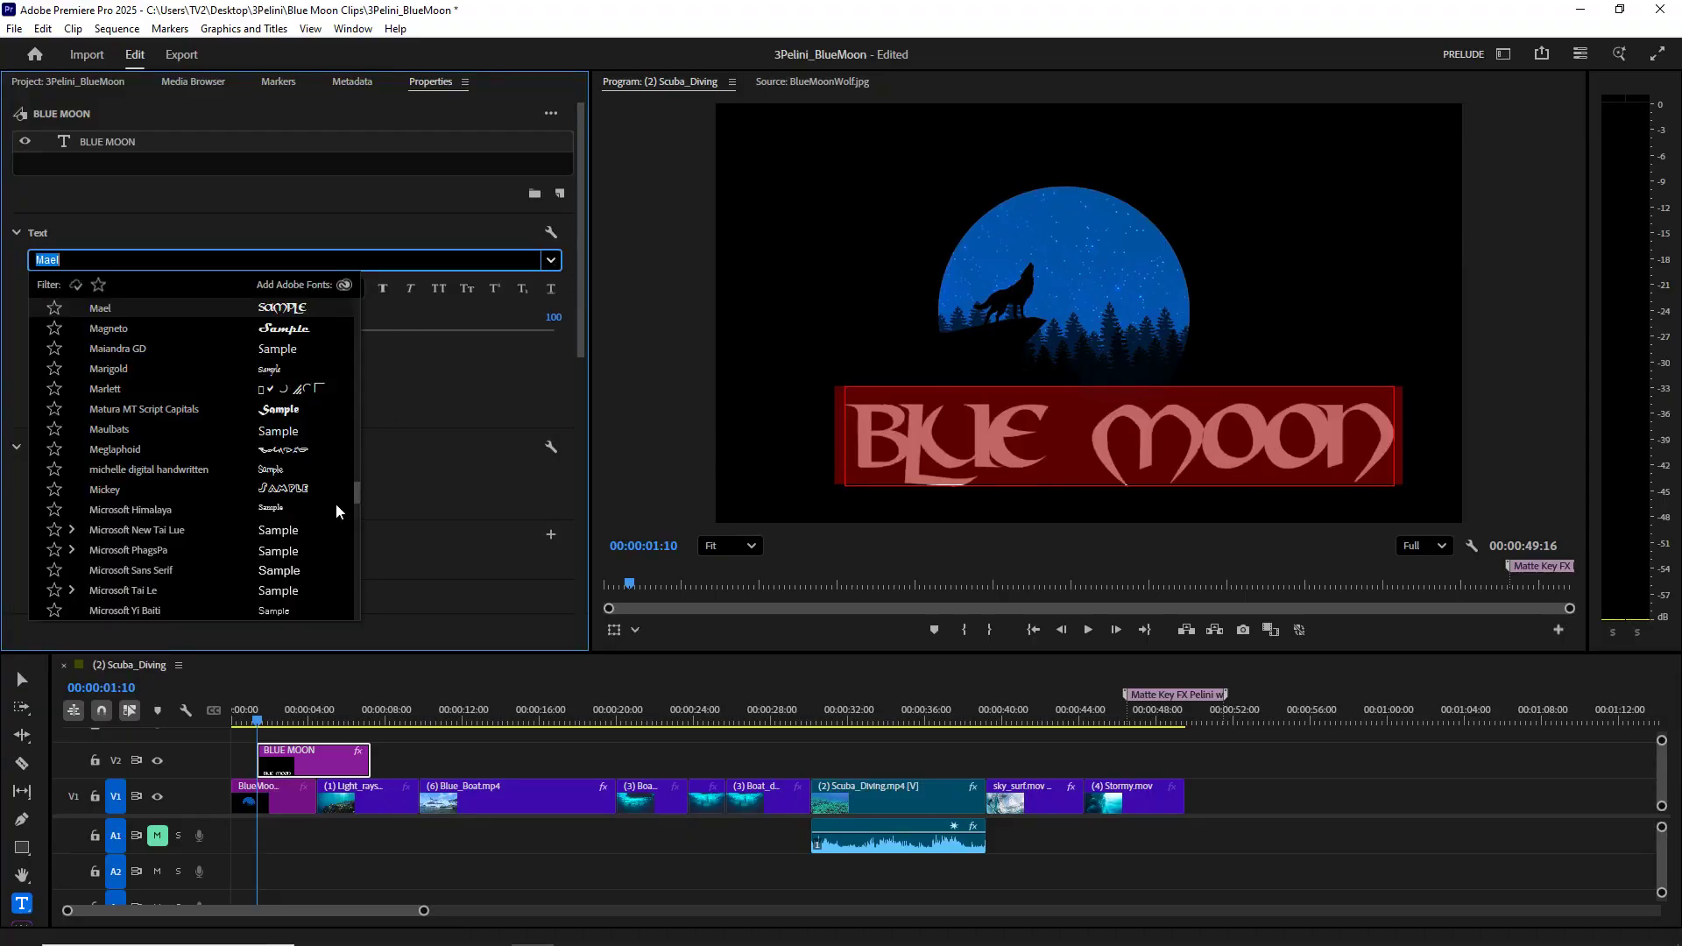
pyautogui.scroll(-1, 299, 522)
pyautogui.scroll(-3, 282, 591)
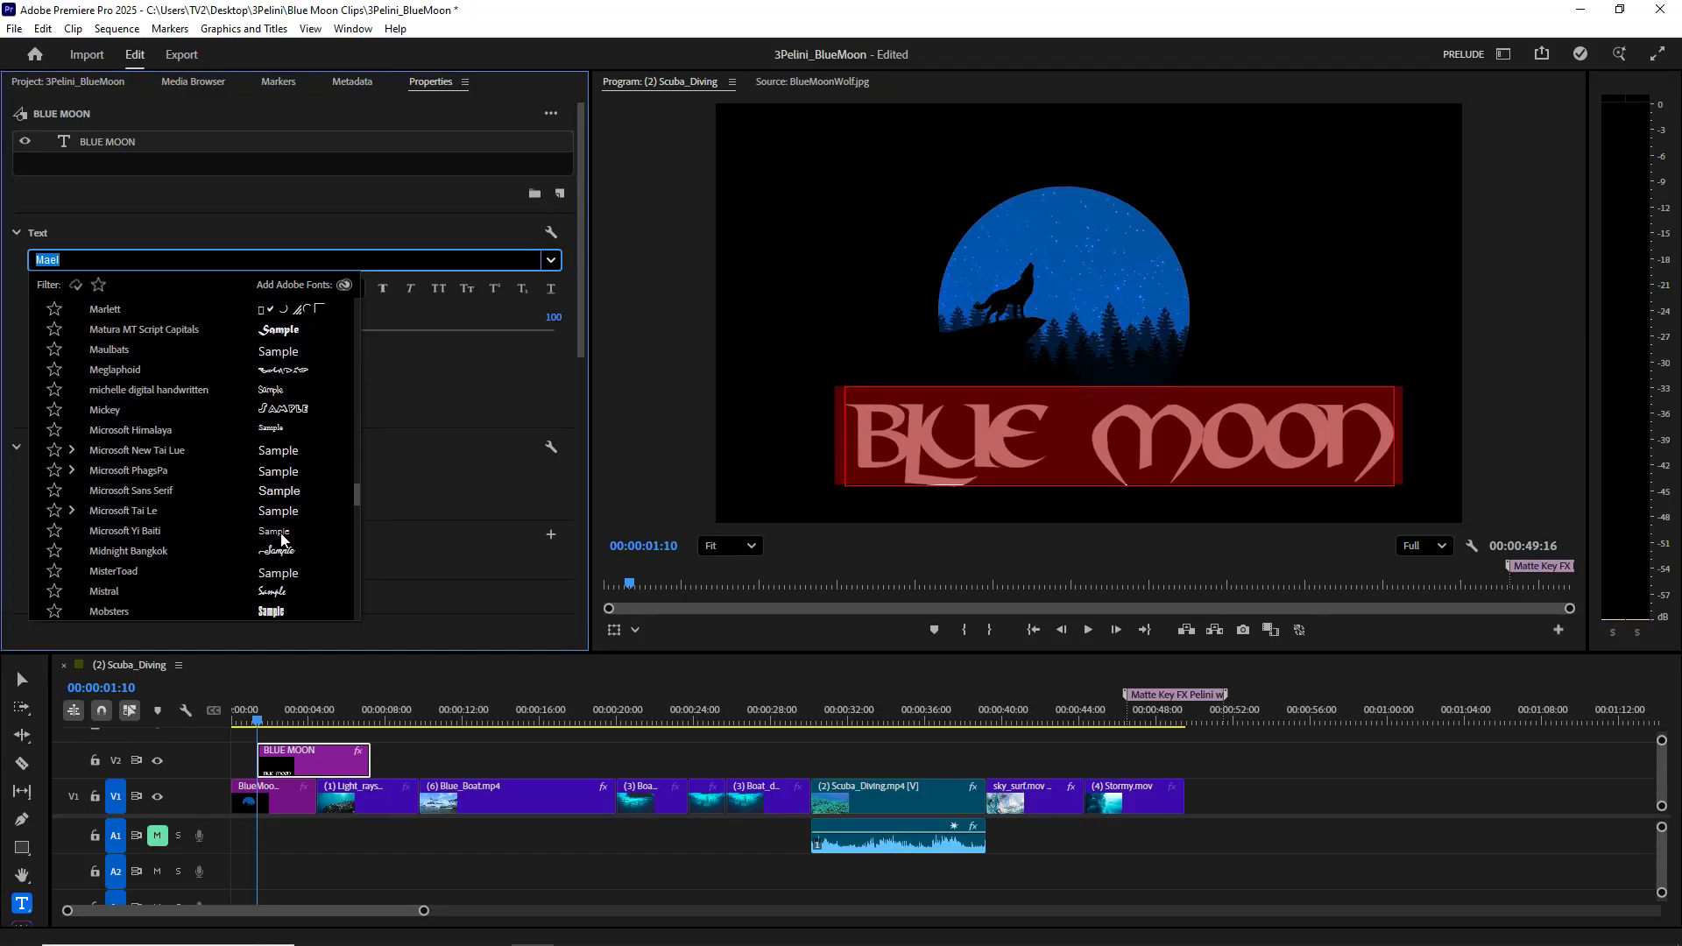
pyautogui.click(288, 593)
# Step: Make the title text faux italic and set its font size to 121
pyautogui.scroll(-2, 286, 474)
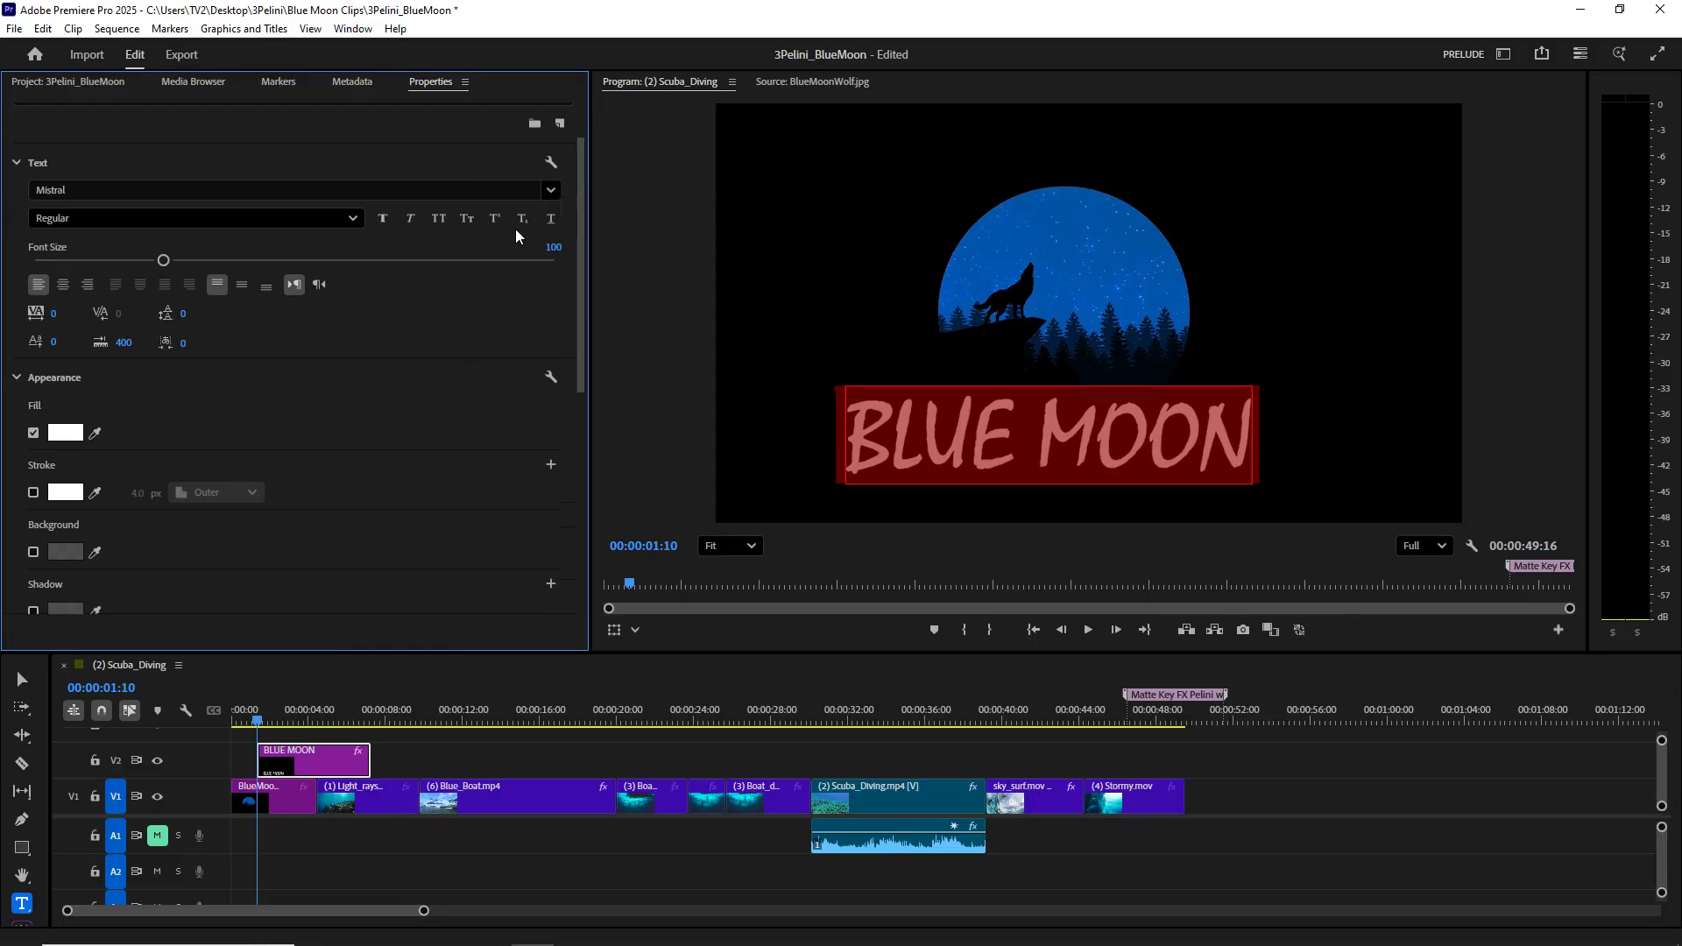
pyautogui.click(411, 217)
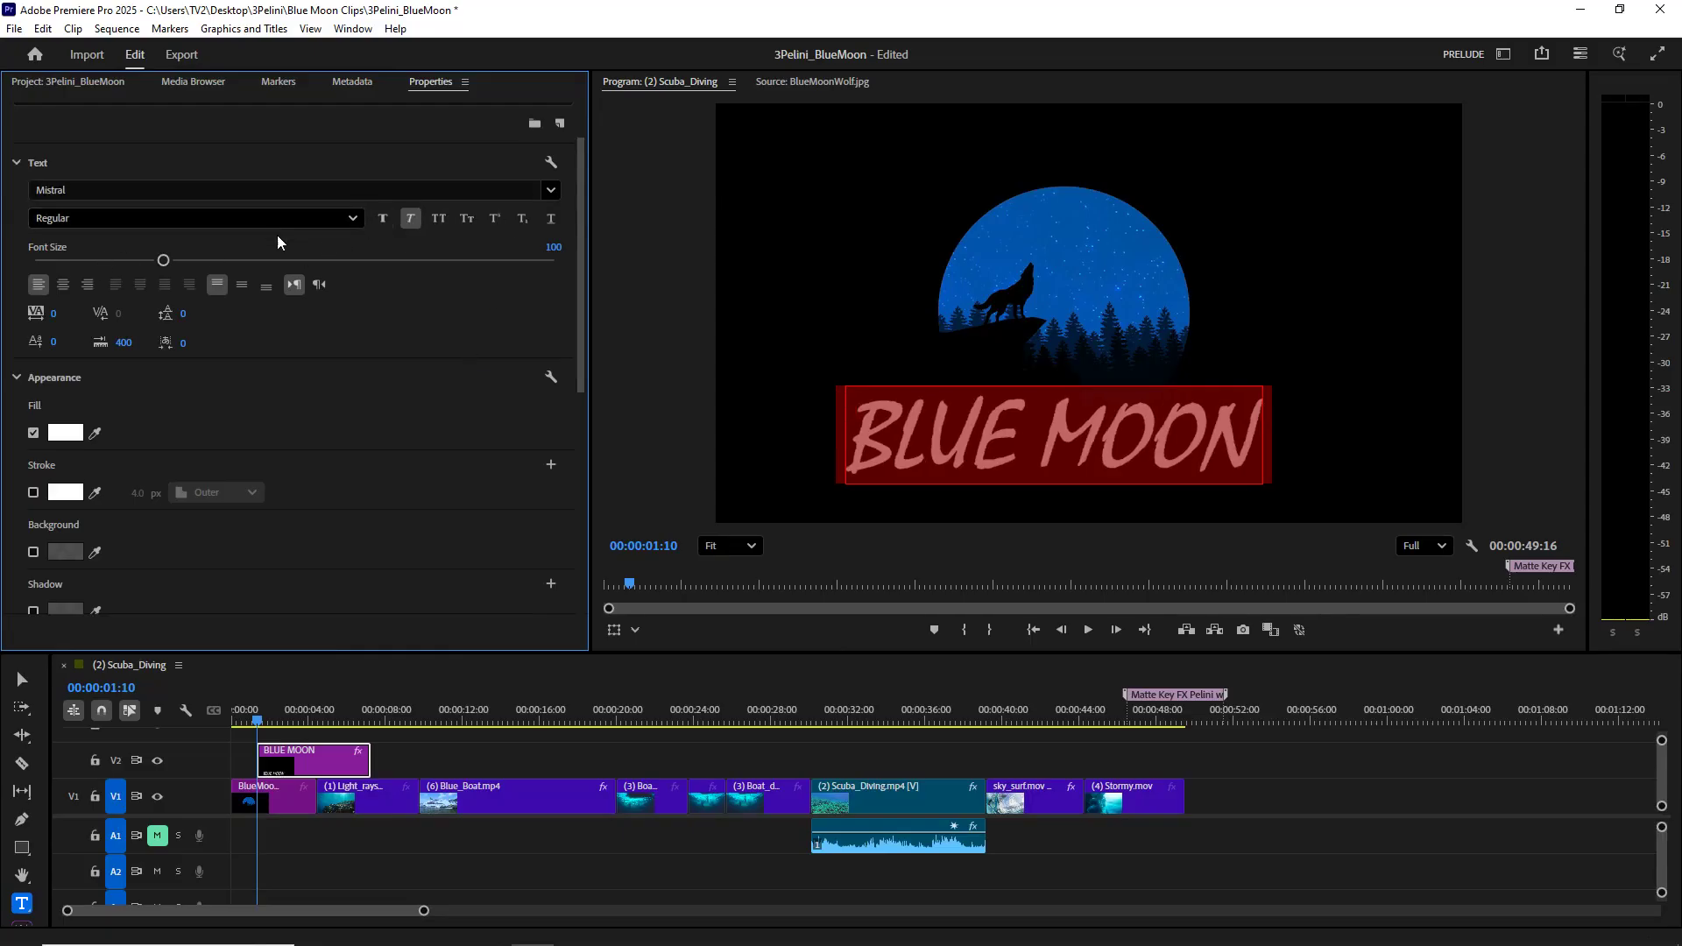
pyautogui.moveTo(165, 259)
pyautogui.mouseDown()
pyautogui.moveTo(208, 261)
pyautogui.moveTo(193, 259)
pyautogui.mouseUp()
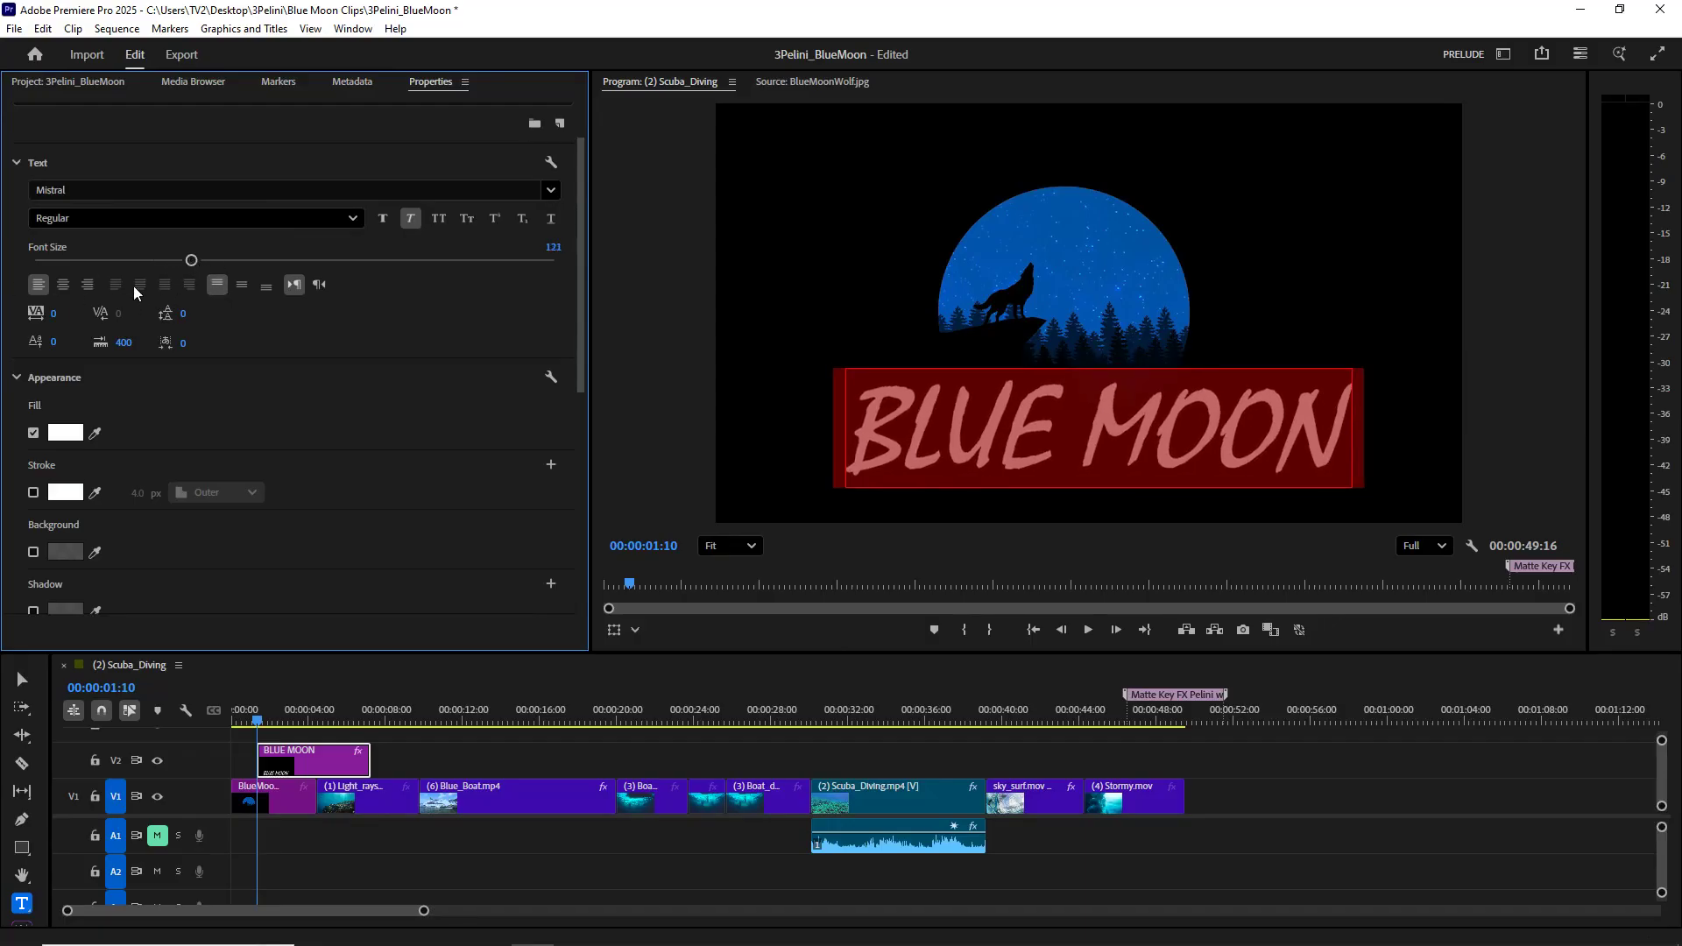
# Step: Set the tracking of the title text to 10
pyautogui.click(58, 293)
pyautogui.click(36, 289)
pyautogui.click(62, 321)
pyautogui.write('10')
pyautogui.press('Return')
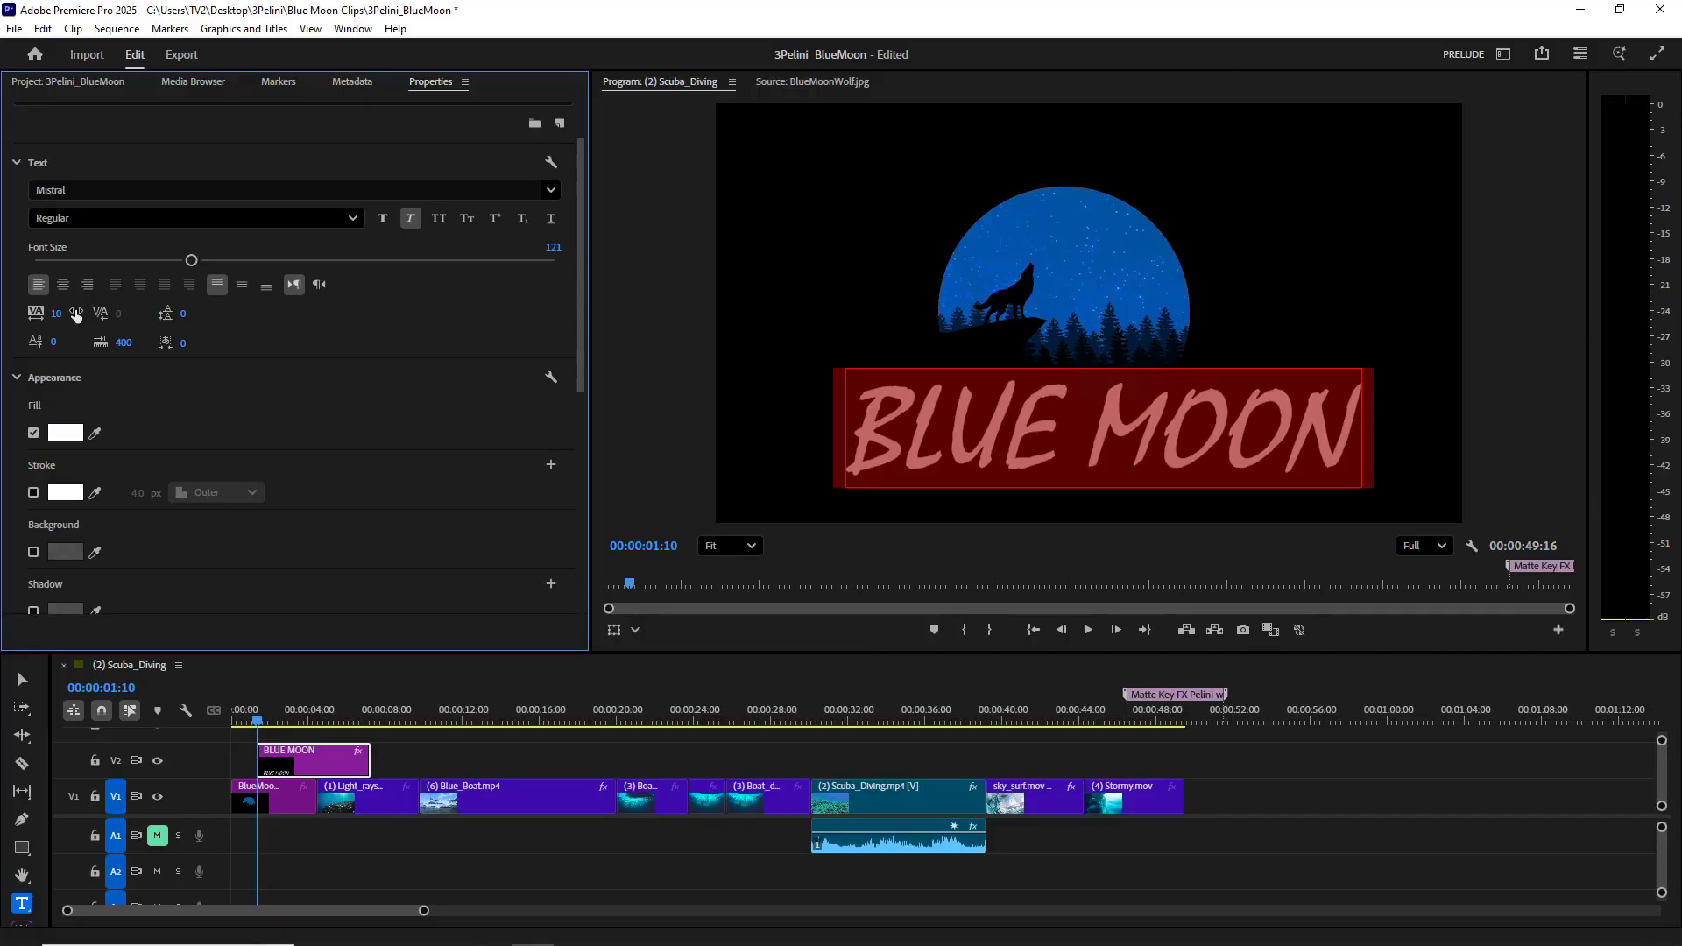
# Step: Change the title's fill to a solid blue, hex 0030E1
pyautogui.click(65, 433)
pyautogui.click(852, 552)
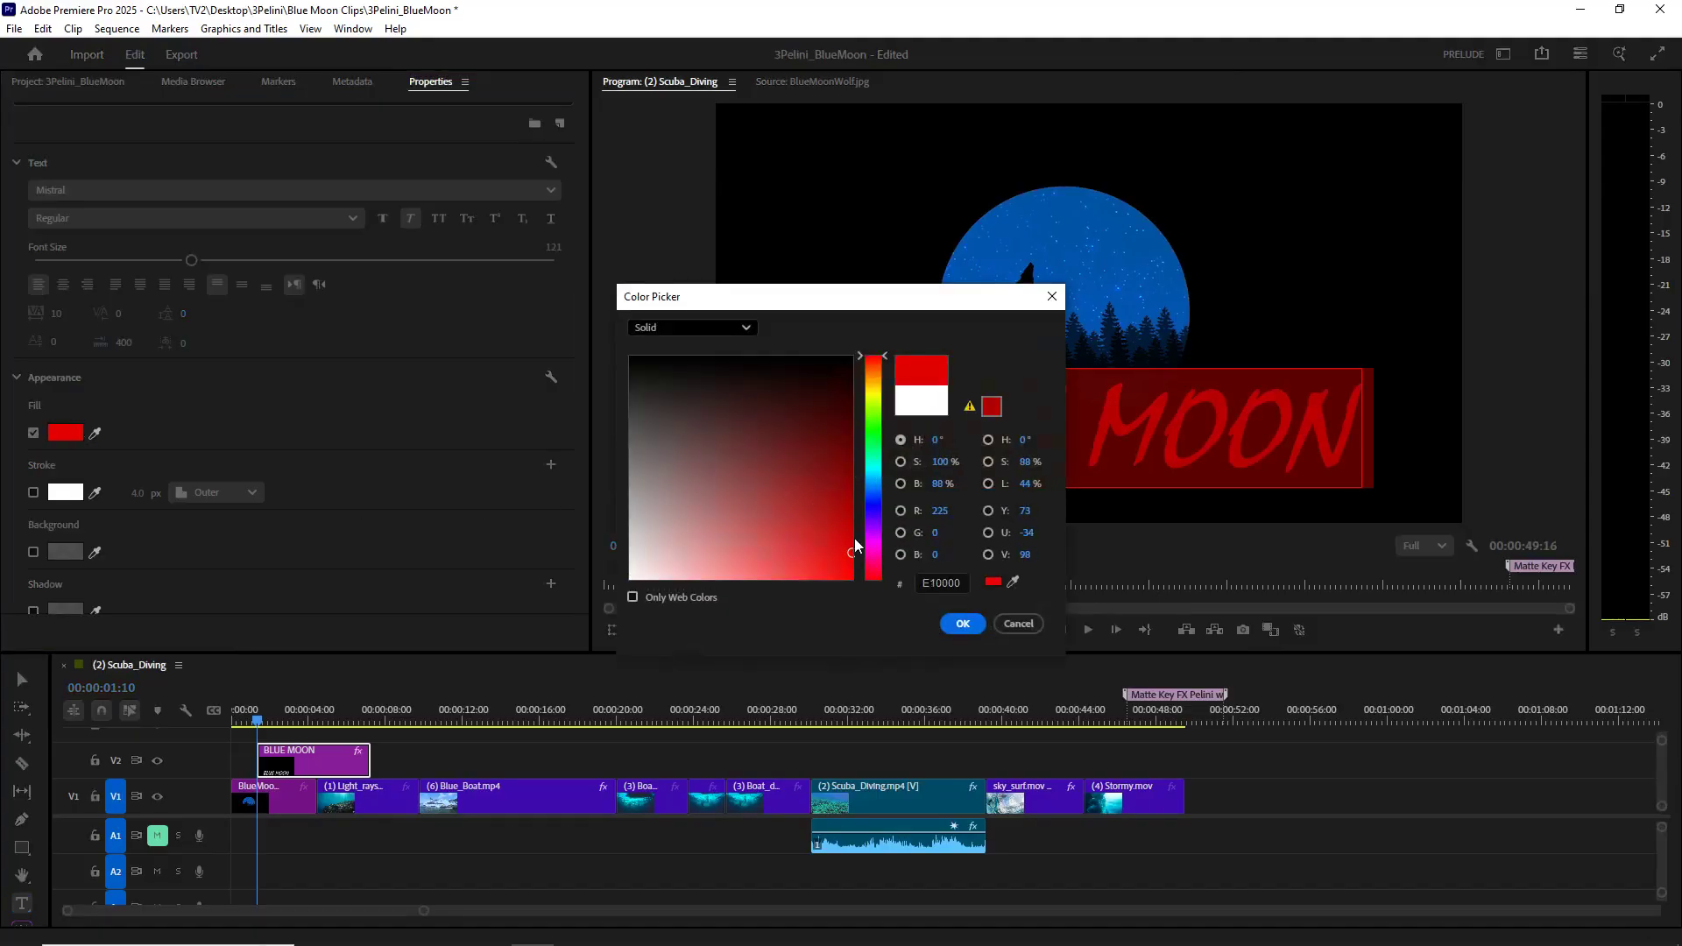
pyautogui.moveTo(872, 525); pyautogui.dragTo(885, 492)
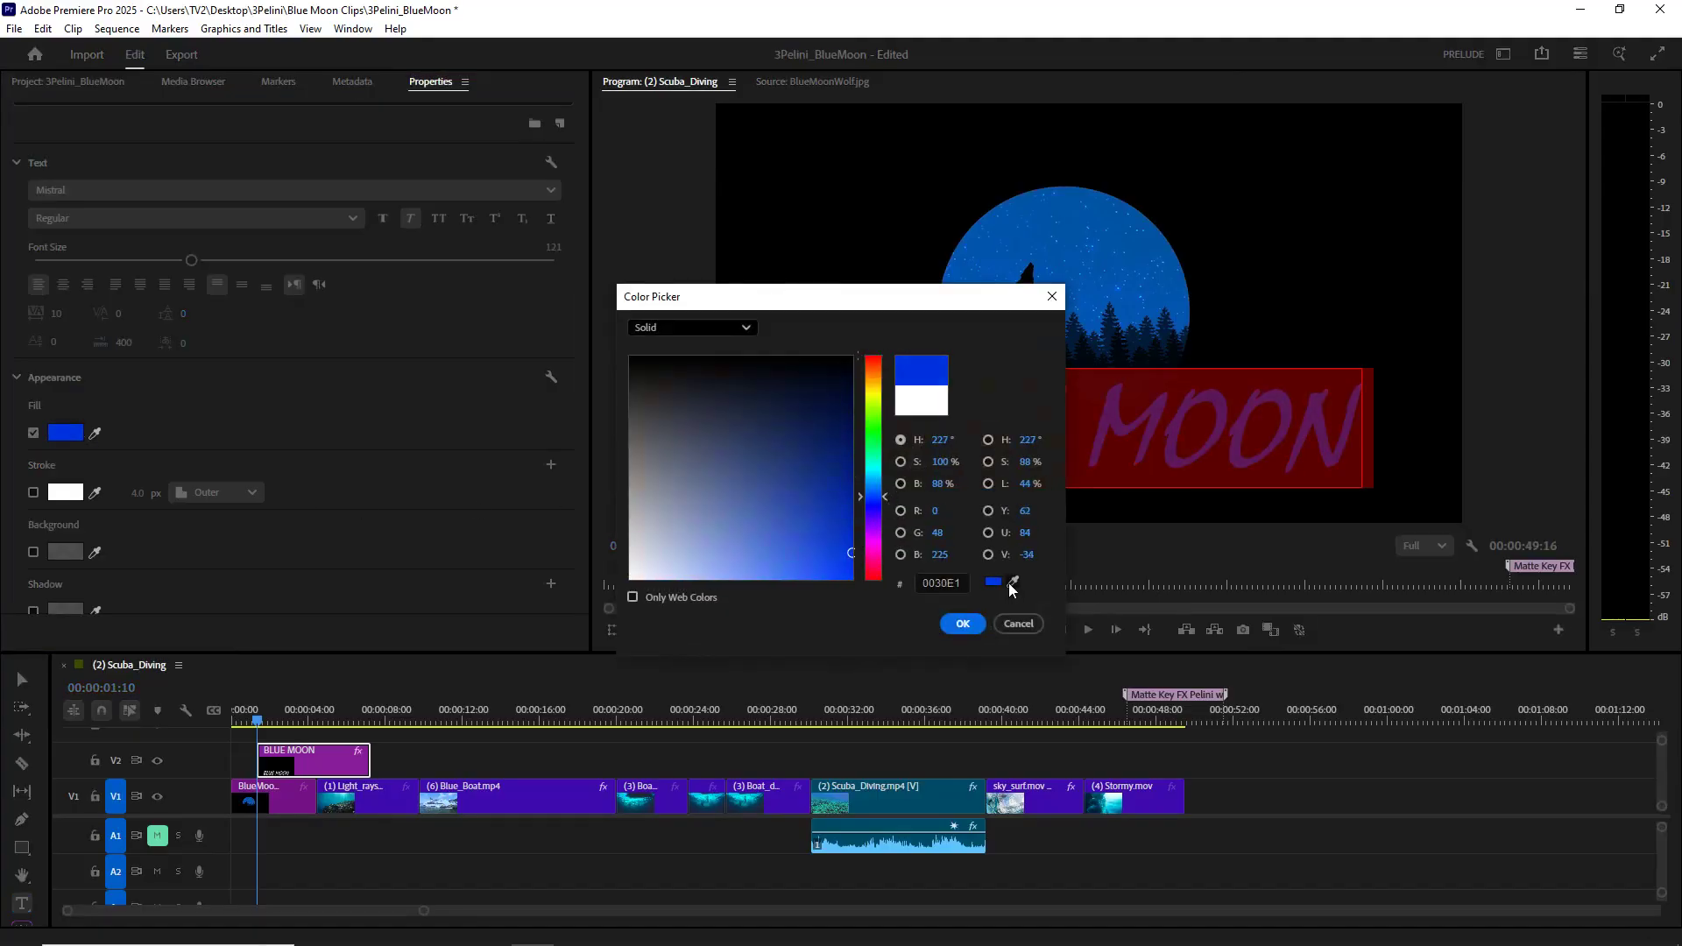
pyautogui.click(960, 624)
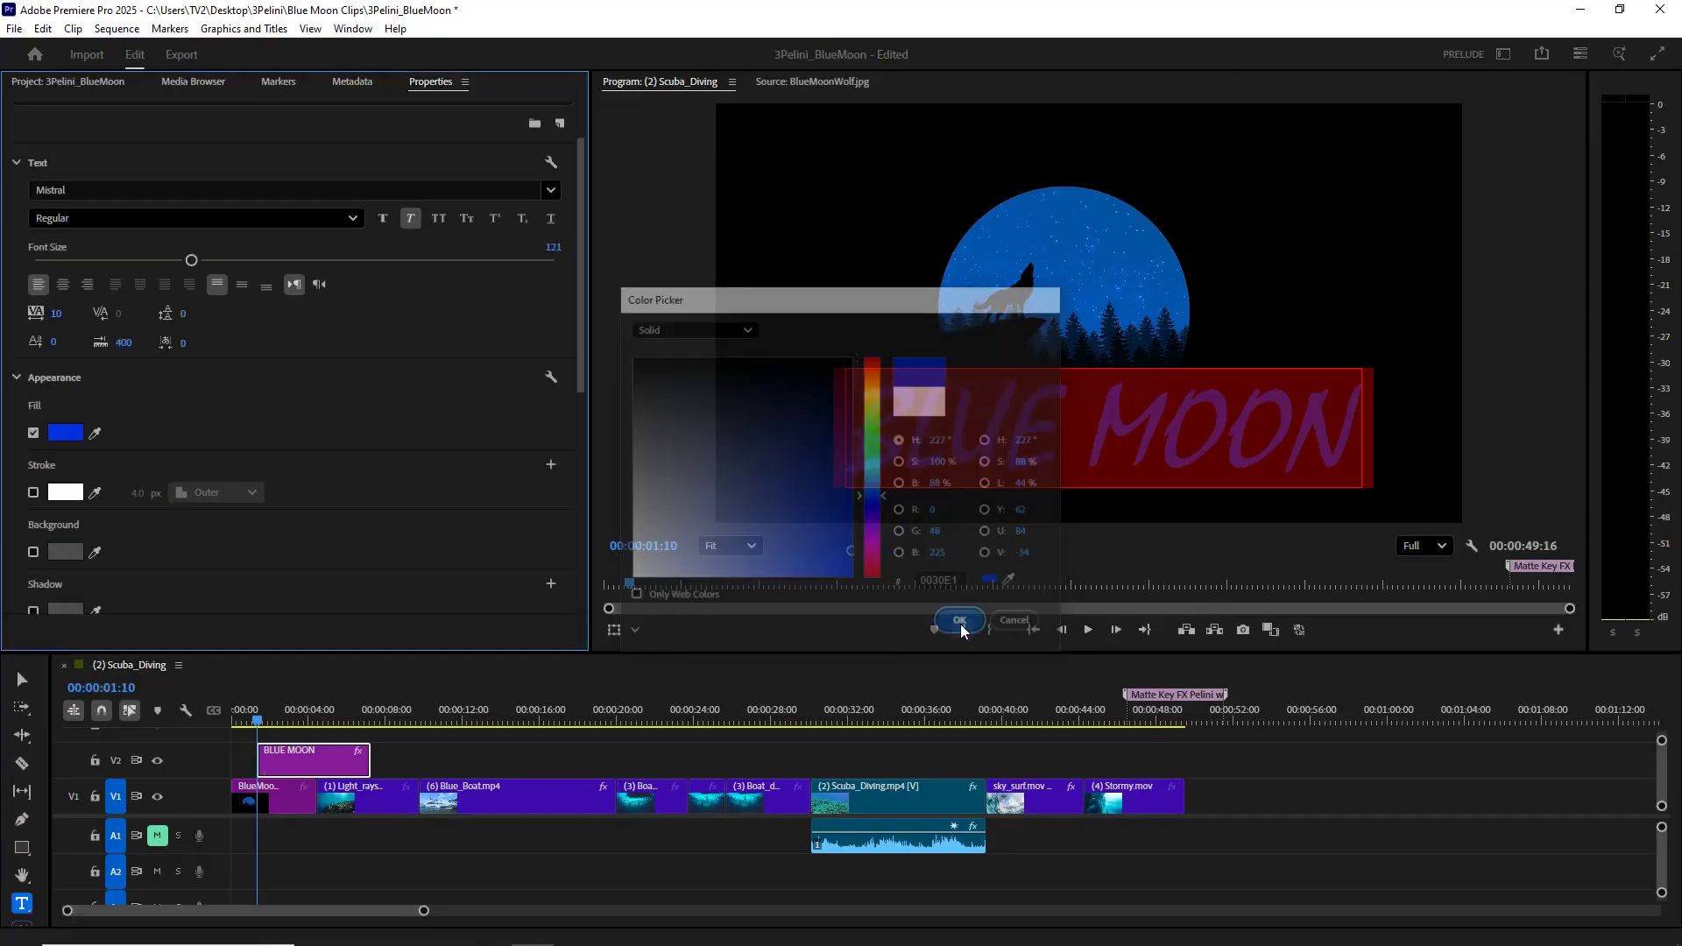
# Step: Enable a white outer stroke on the title text and set its width to 1 px
pyautogui.click(33, 492)
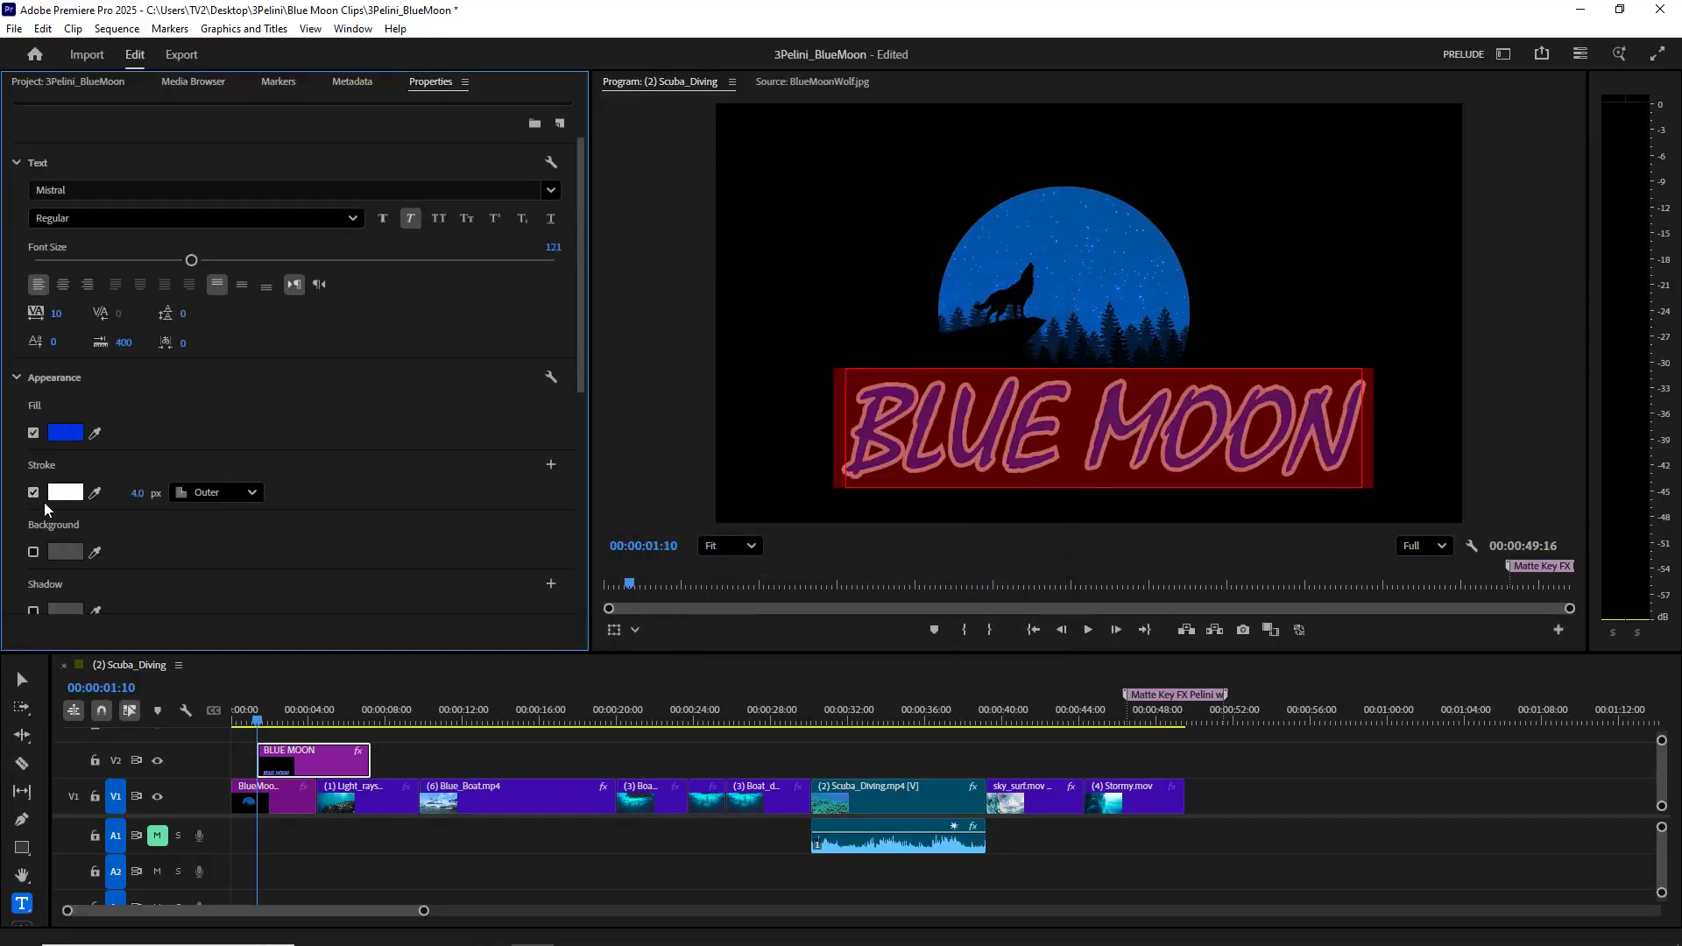
pyautogui.click(139, 494)
pyautogui.write('1')
pyautogui.press('Return')
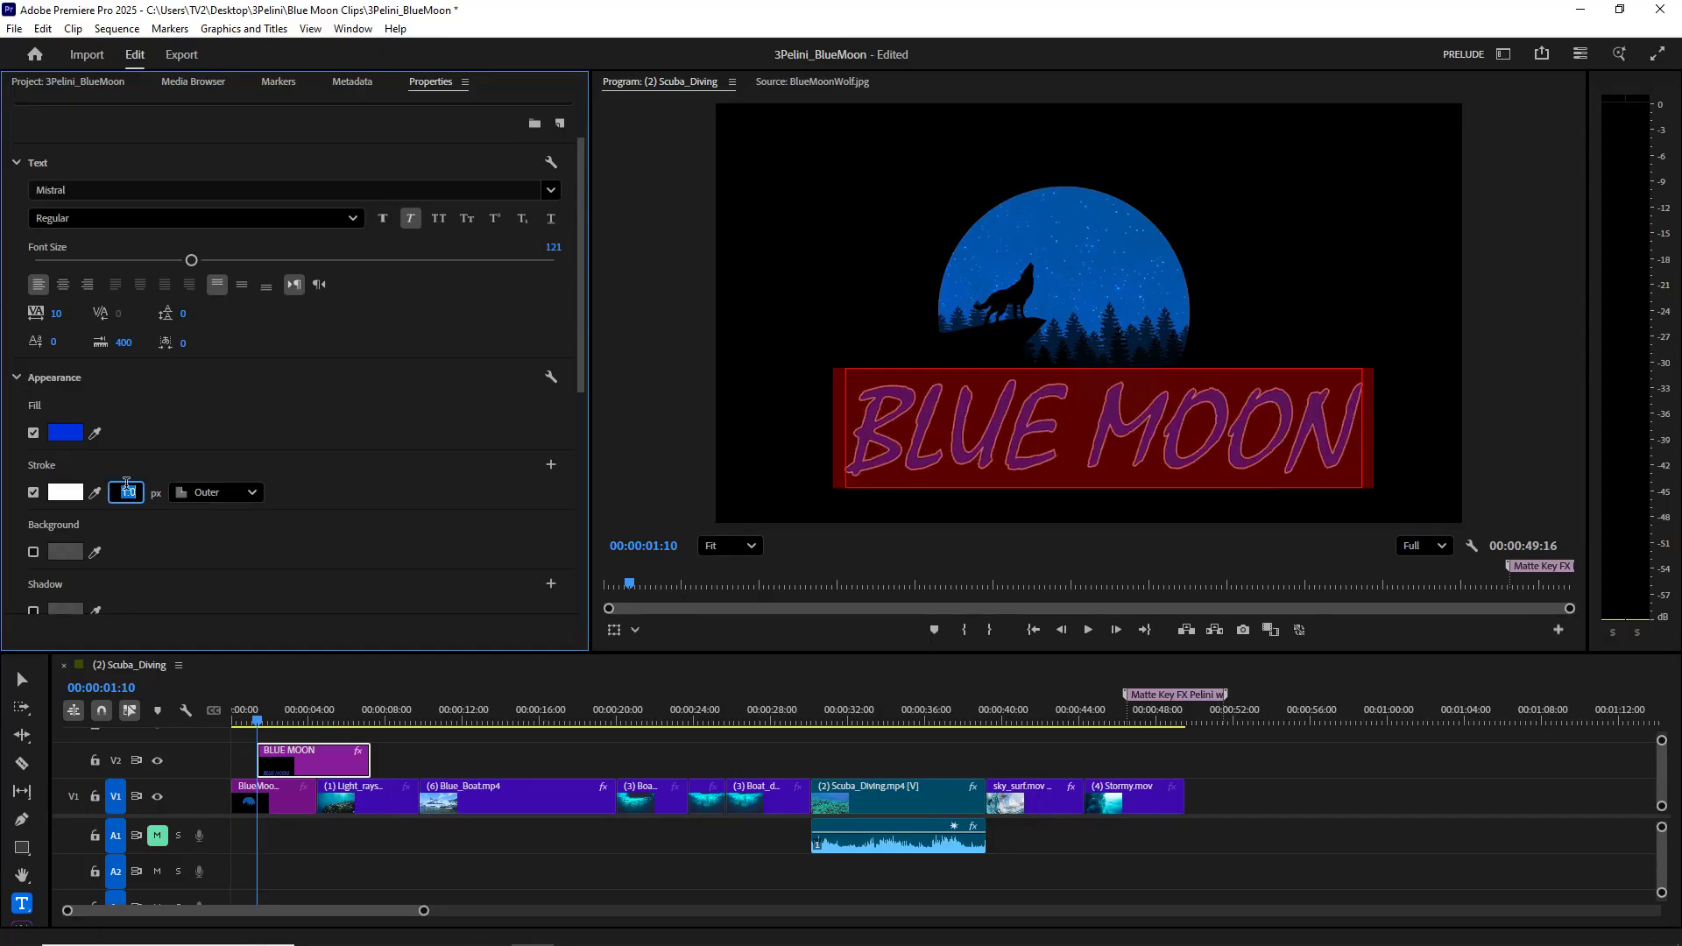
# Step: Set the outer stroke width of the BLUE MOON title text to 6 px
pyautogui.write('6')
pyautogui.press('Return')
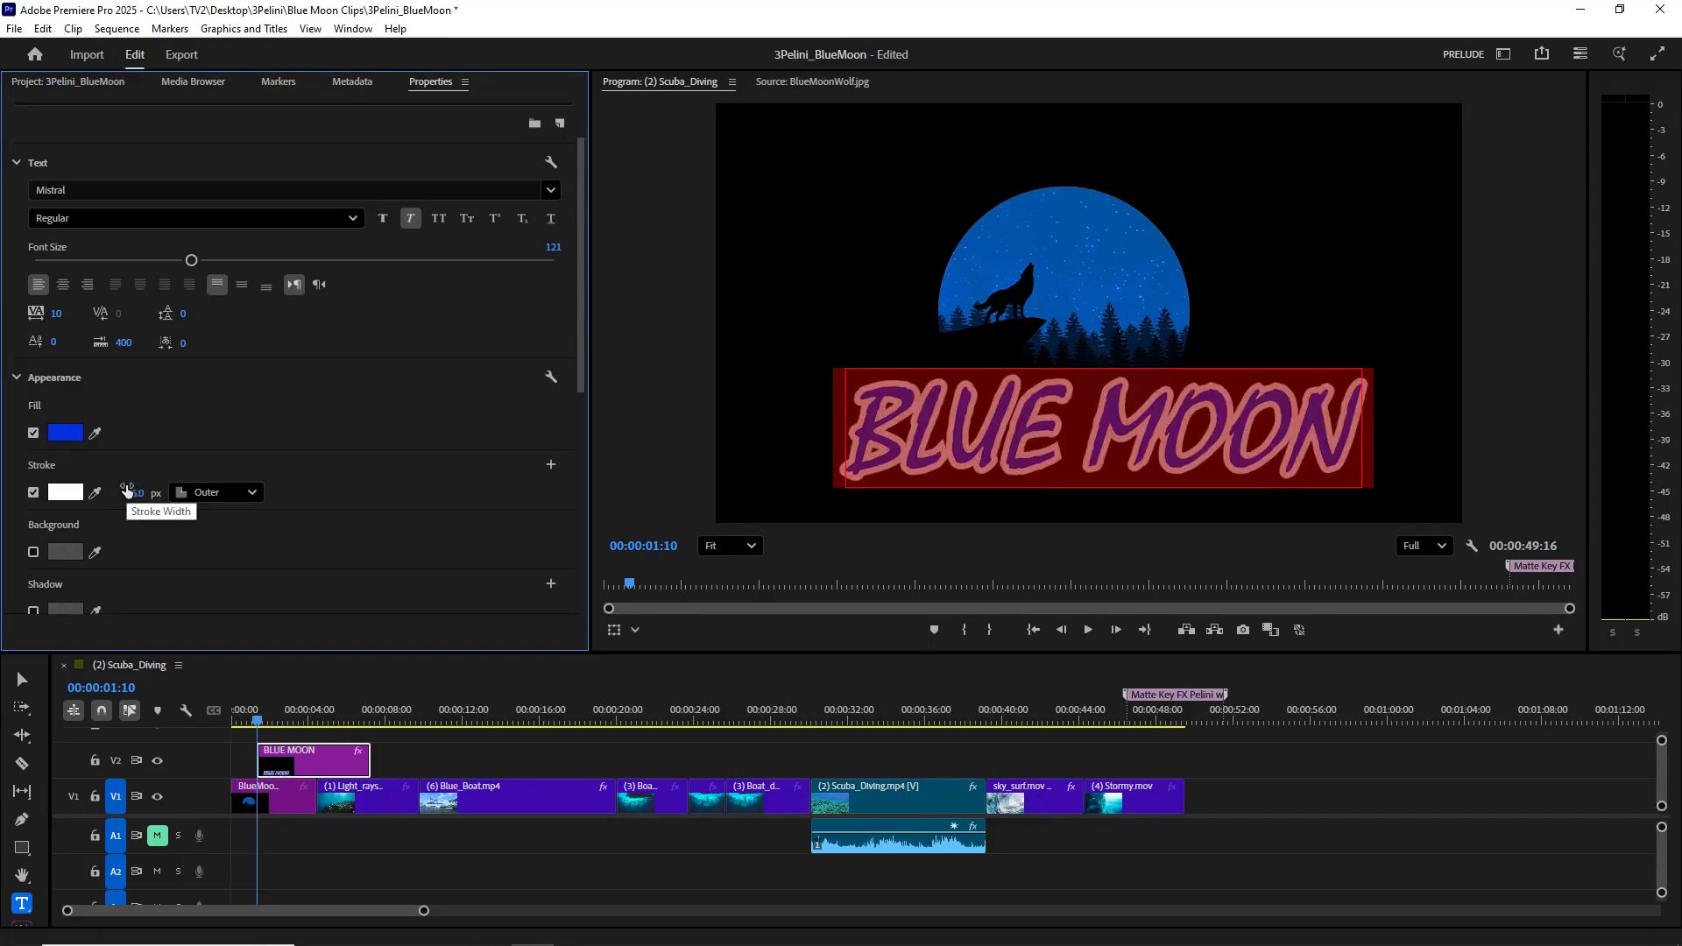
pyautogui.scroll(-1, 105, 570)
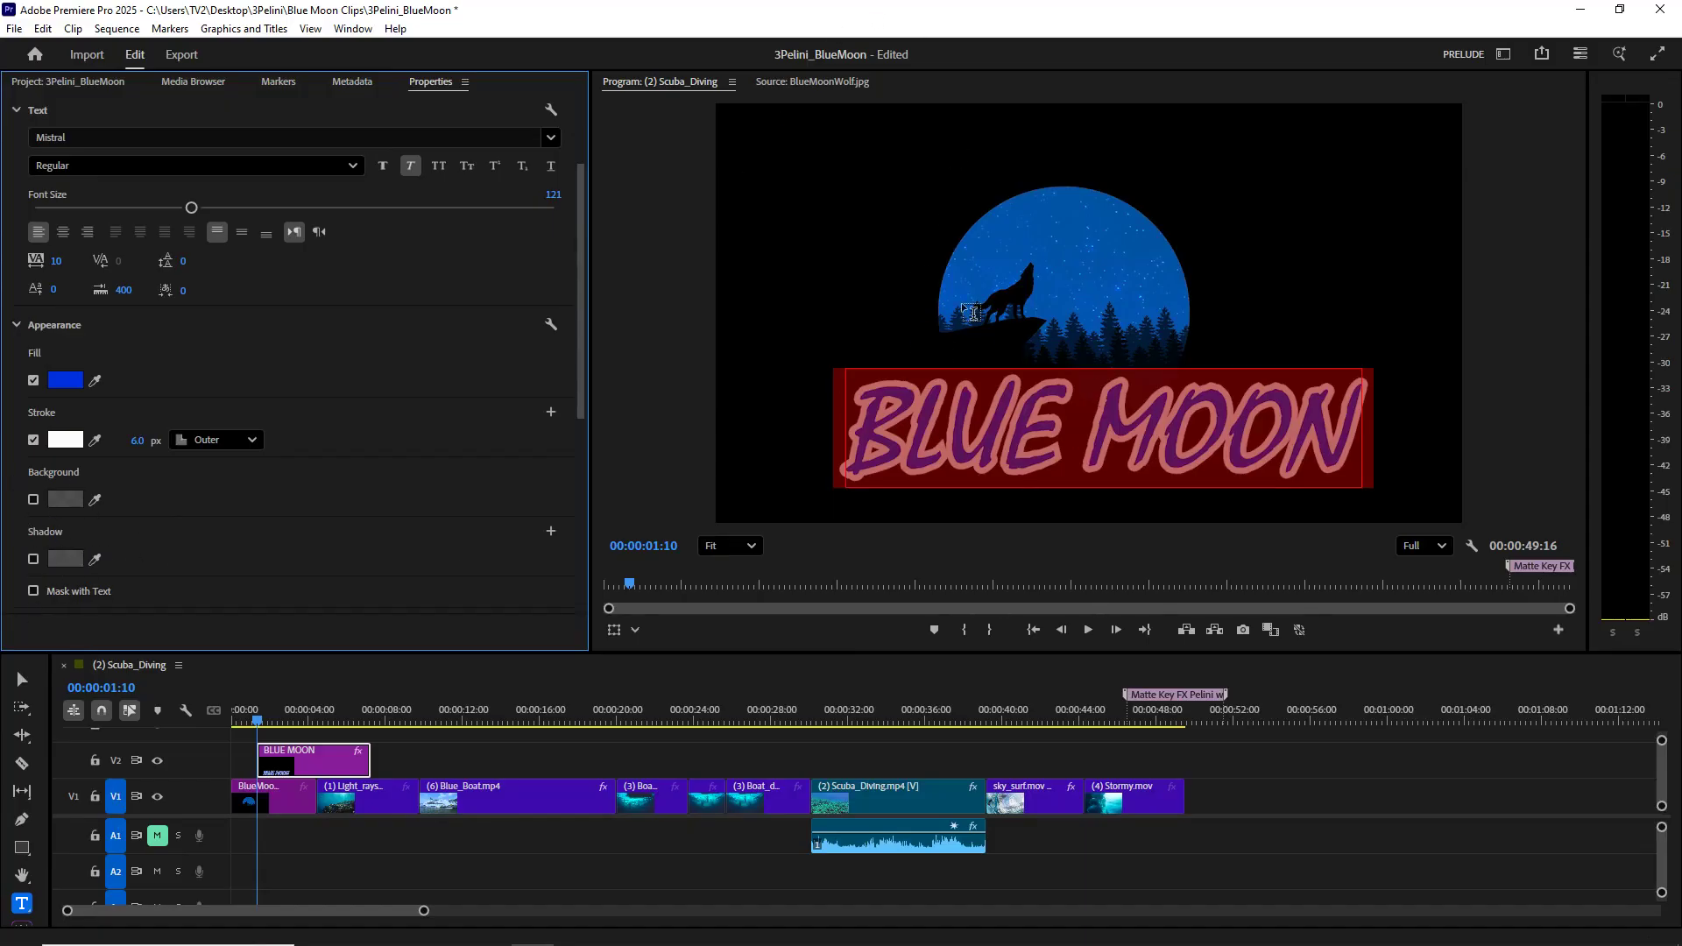
# Step: Show the project's media items in the Prelude workspace
pyautogui.click(353, 28)
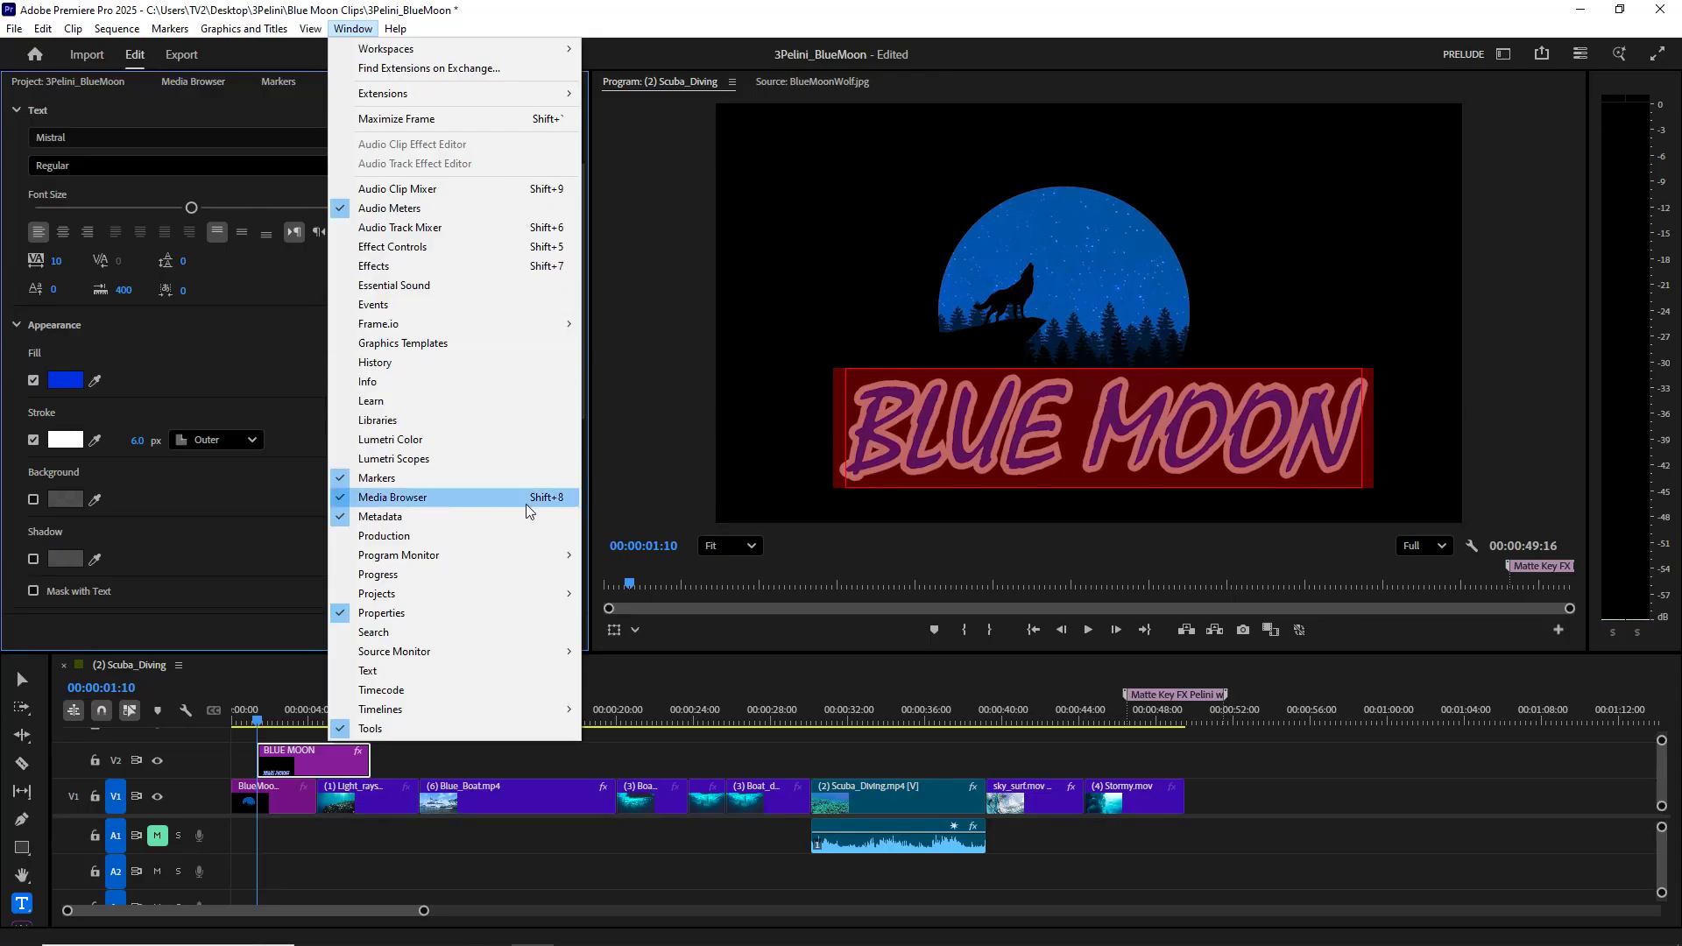
pyautogui.click(1246, 18)
pyautogui.click(1390, 88)
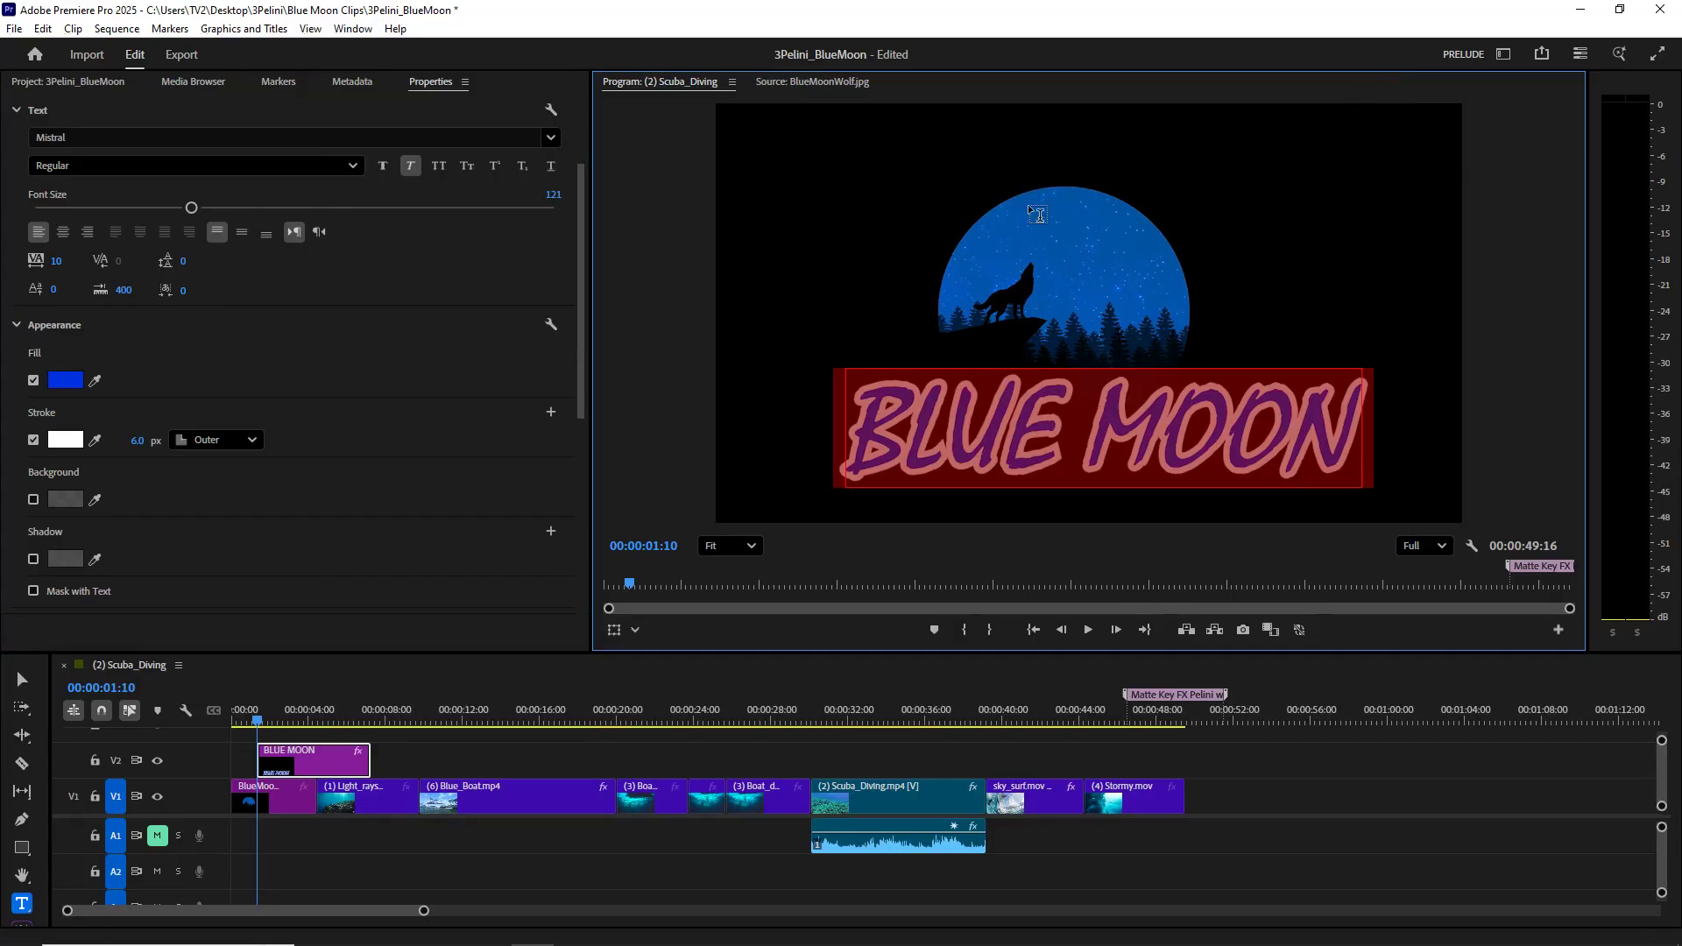
pyautogui.click(97, 81)
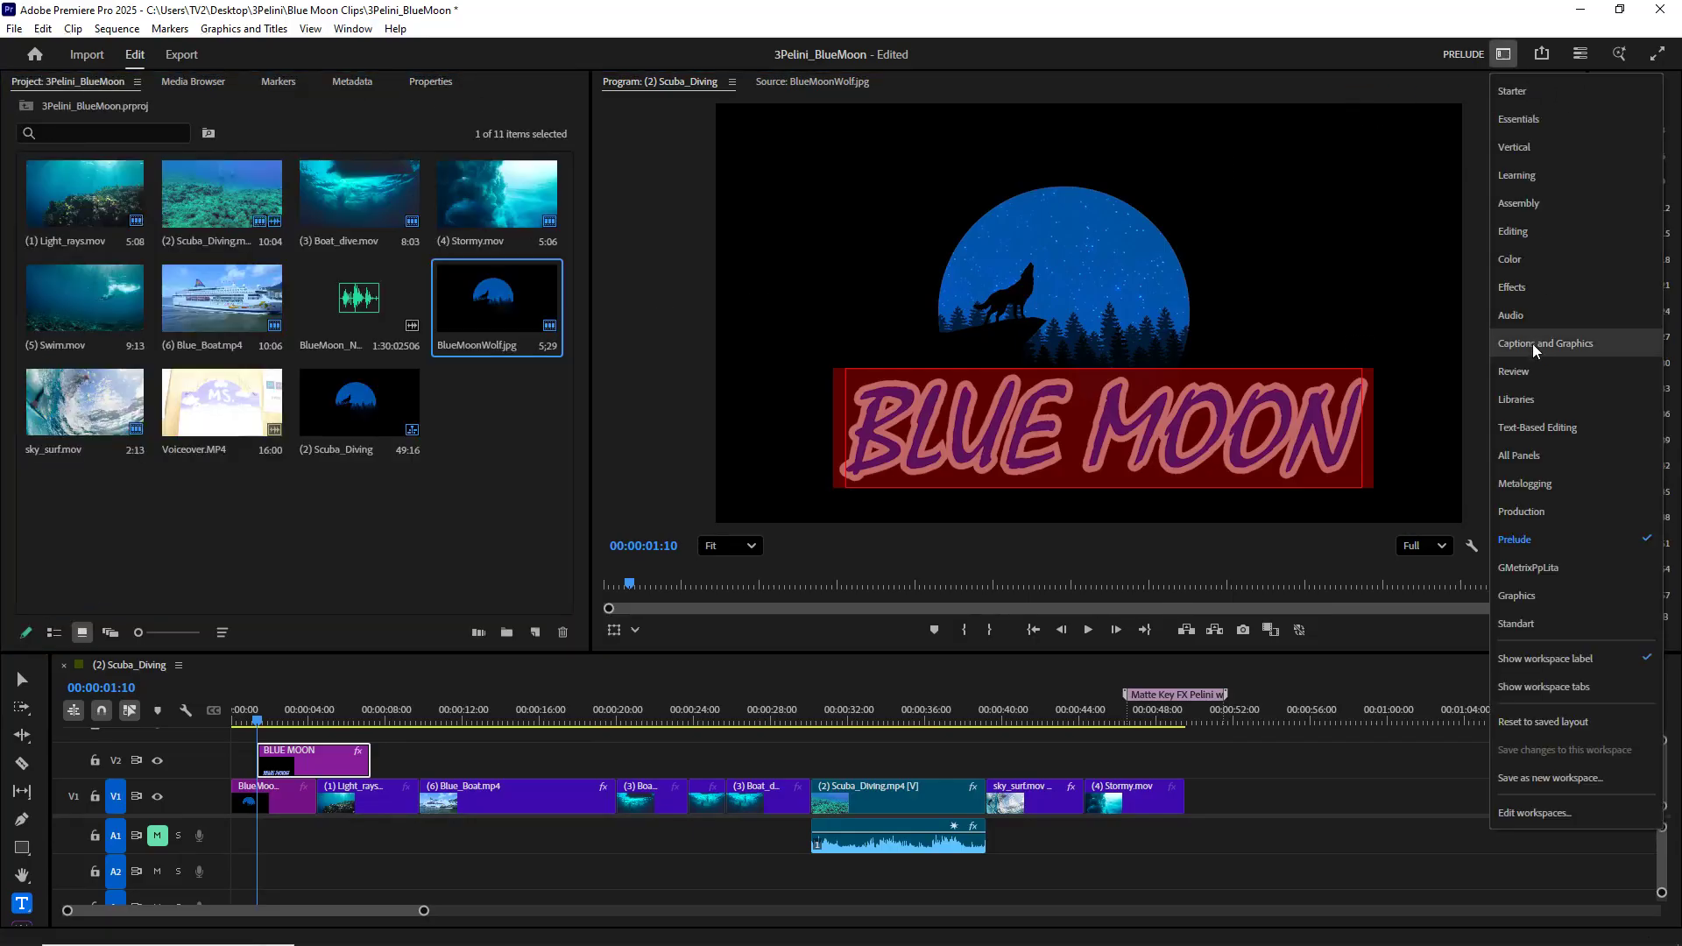
pyautogui.click(1533, 540)
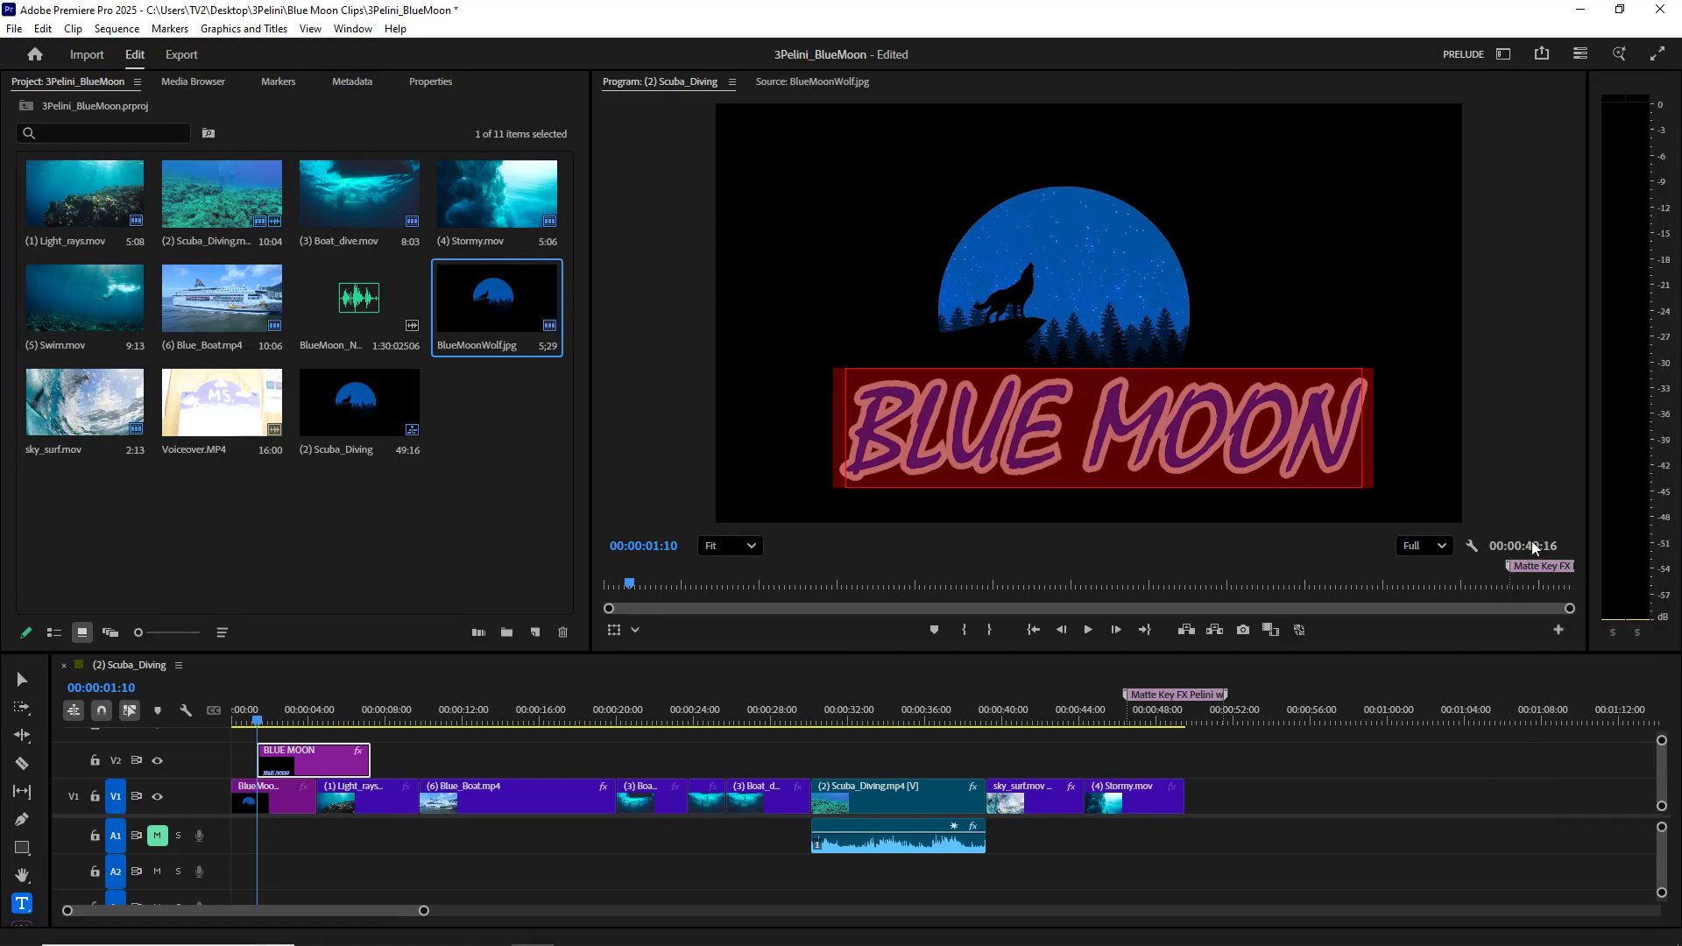
# Step: Nudge the BLUE MOON title slightly down and to the right in the frame with the Selection tool
pyautogui.click(22, 680)
pyautogui.moveTo(1084, 450)
pyautogui.mouseDown()
pyautogui.moveTo(1092, 473)
pyautogui.moveTo(1088, 454)
pyautogui.mouseUp()
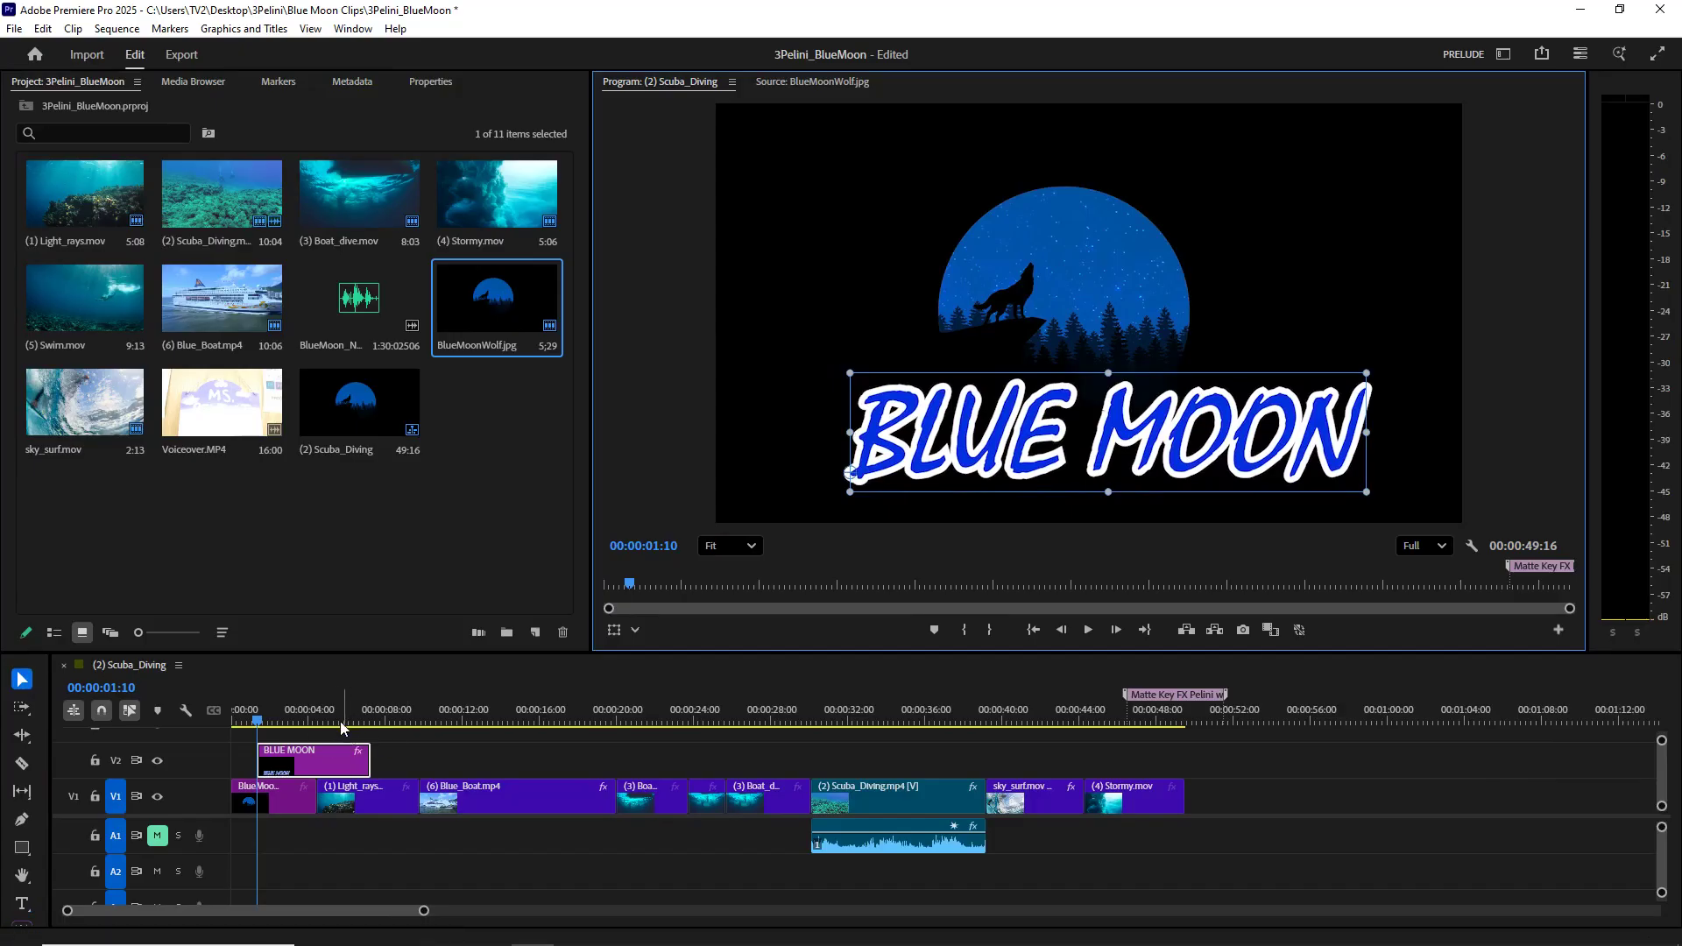
# Step: Play the sequence from its start to preview the title over the opening clip and into the next clip
pyautogui.moveTo(258, 720); pyautogui.dragTo(200, 718)
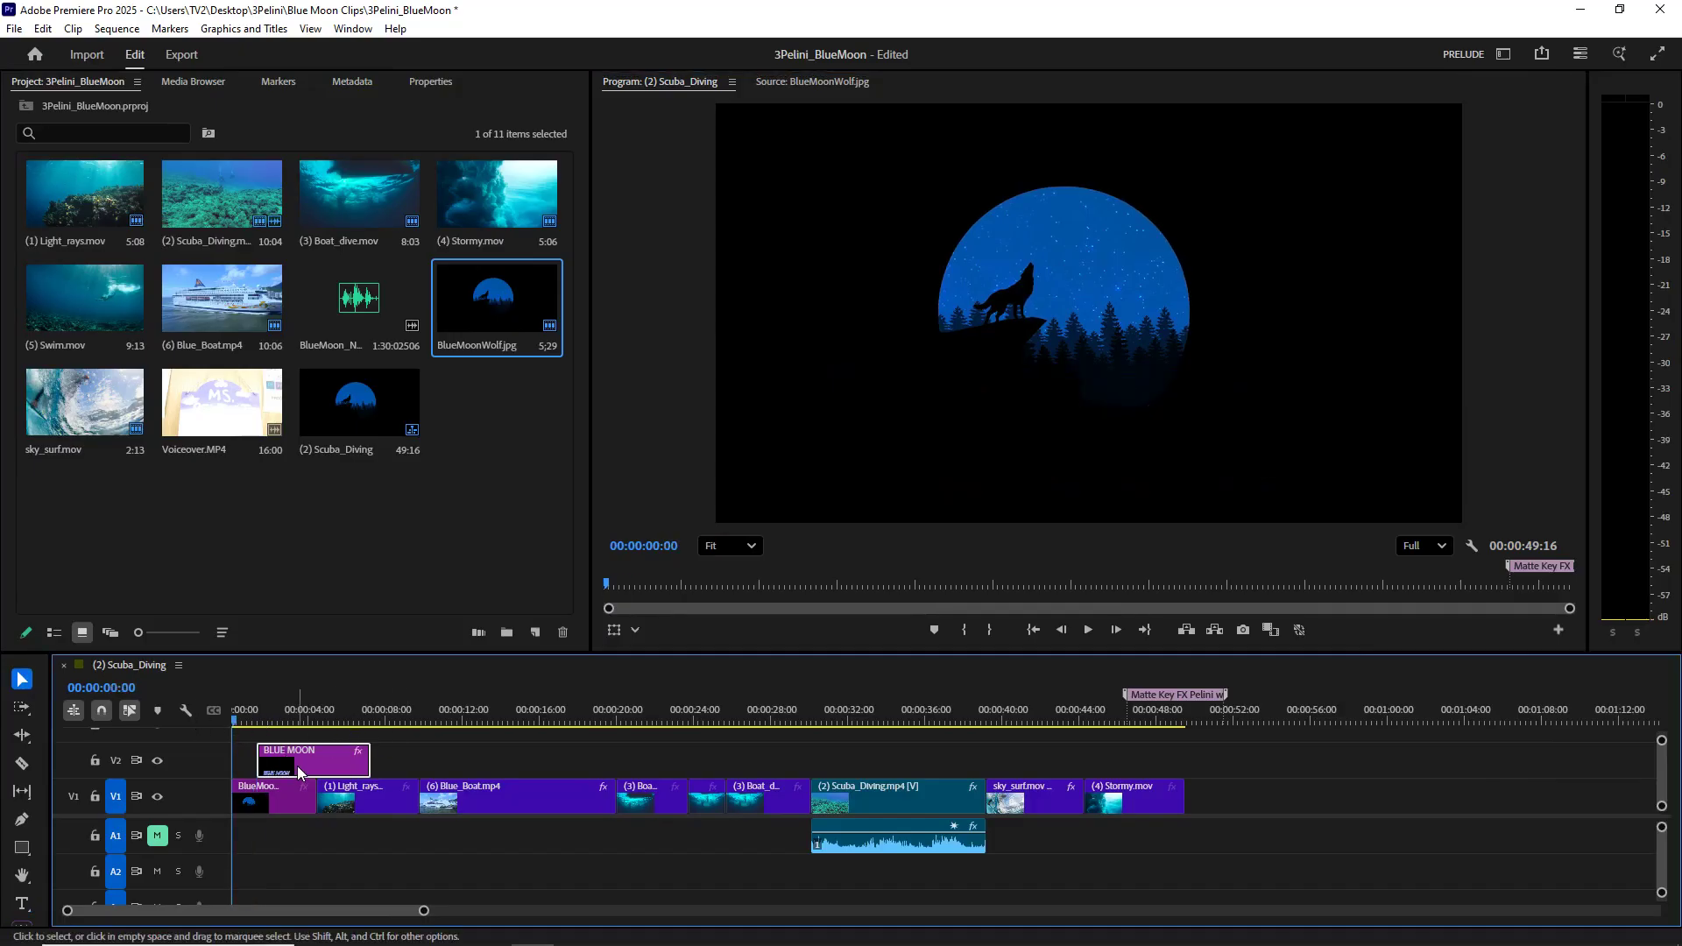
pyautogui.click(1085, 634)
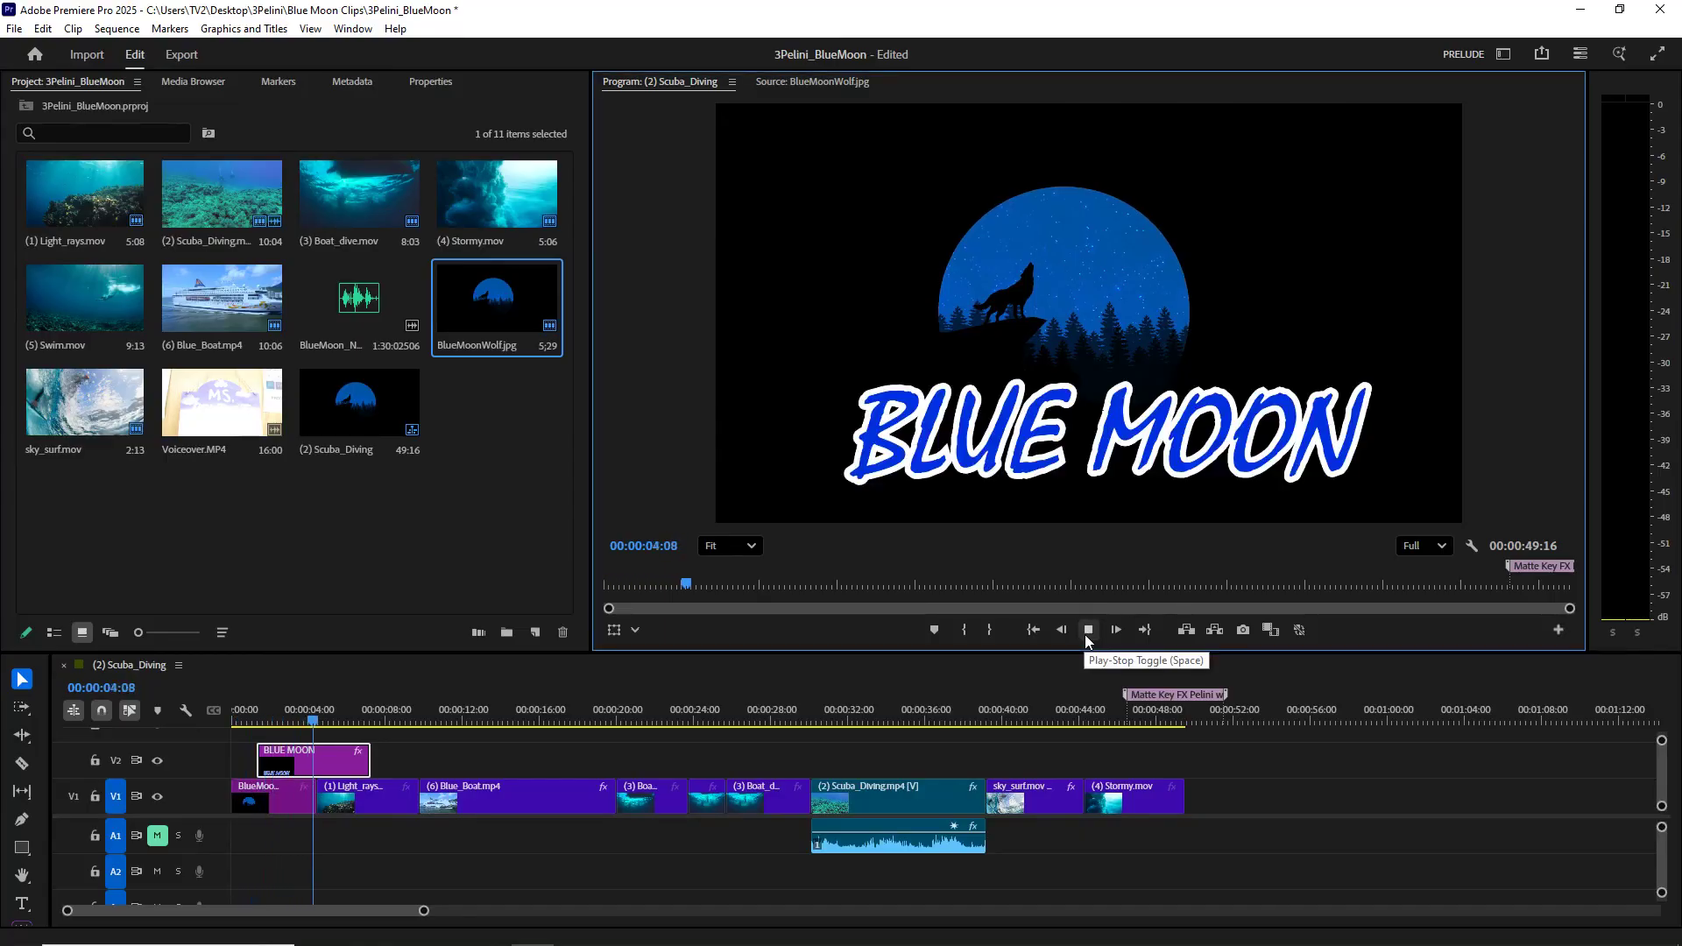
pyautogui.click(1087, 630)
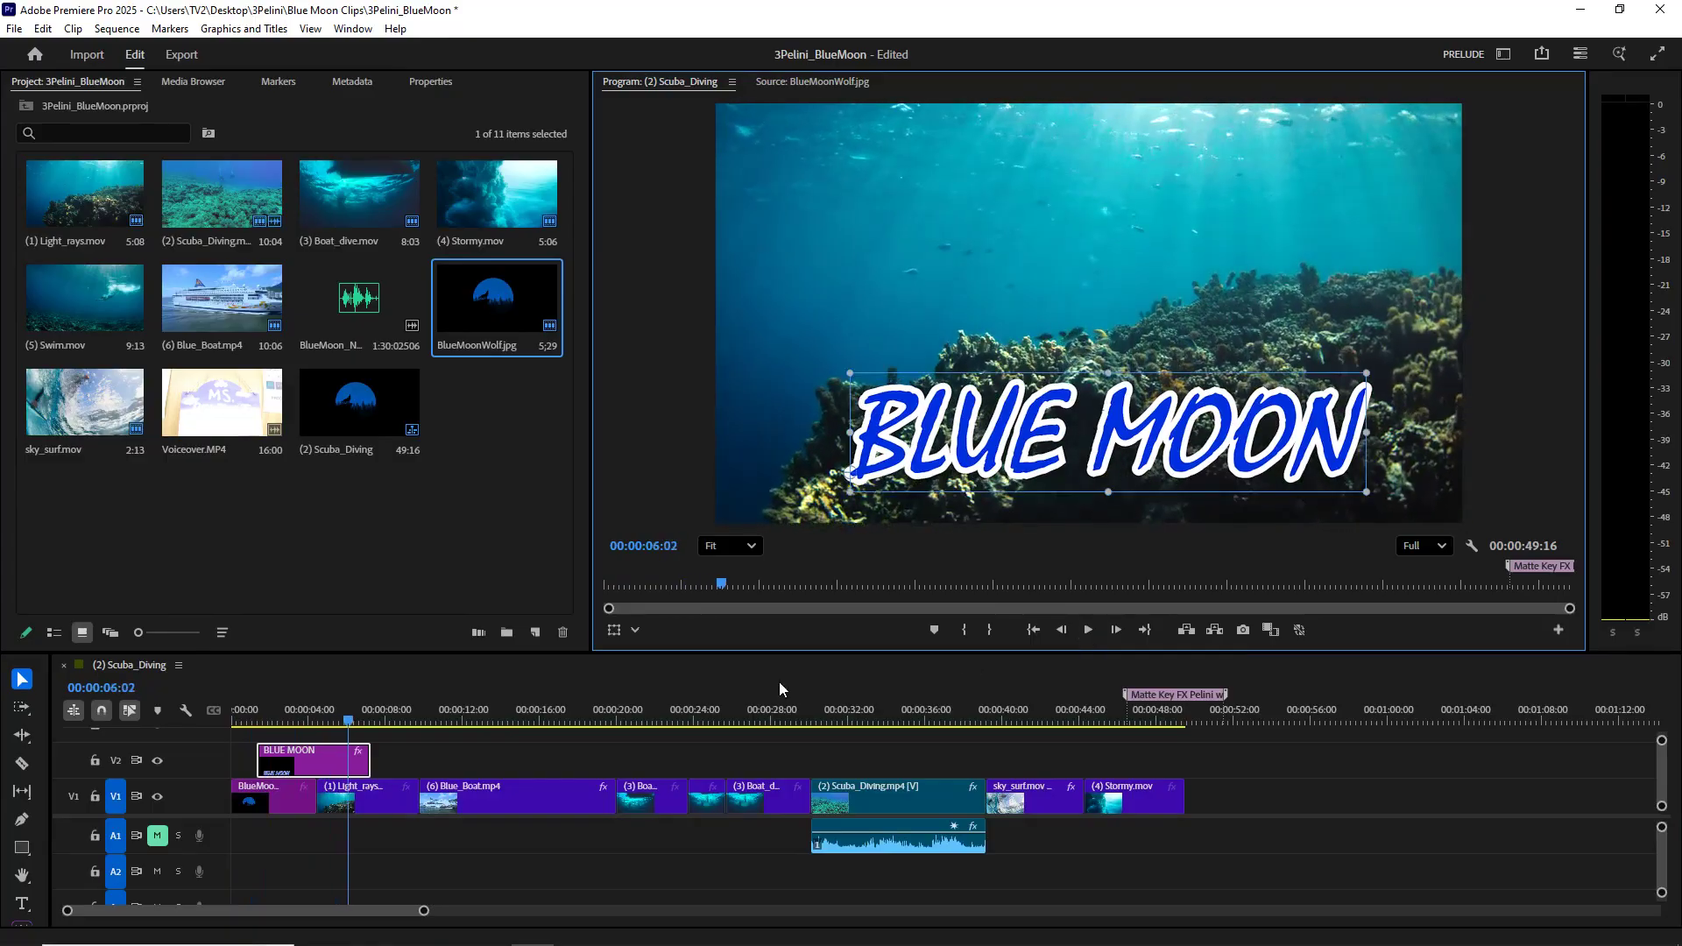
# Step: Trim the end of the BLUE MOON title to about 00:00:05:15 and apply the default transition to that end
pyautogui.moveTo(367, 762); pyautogui.dragTo(234, 734)
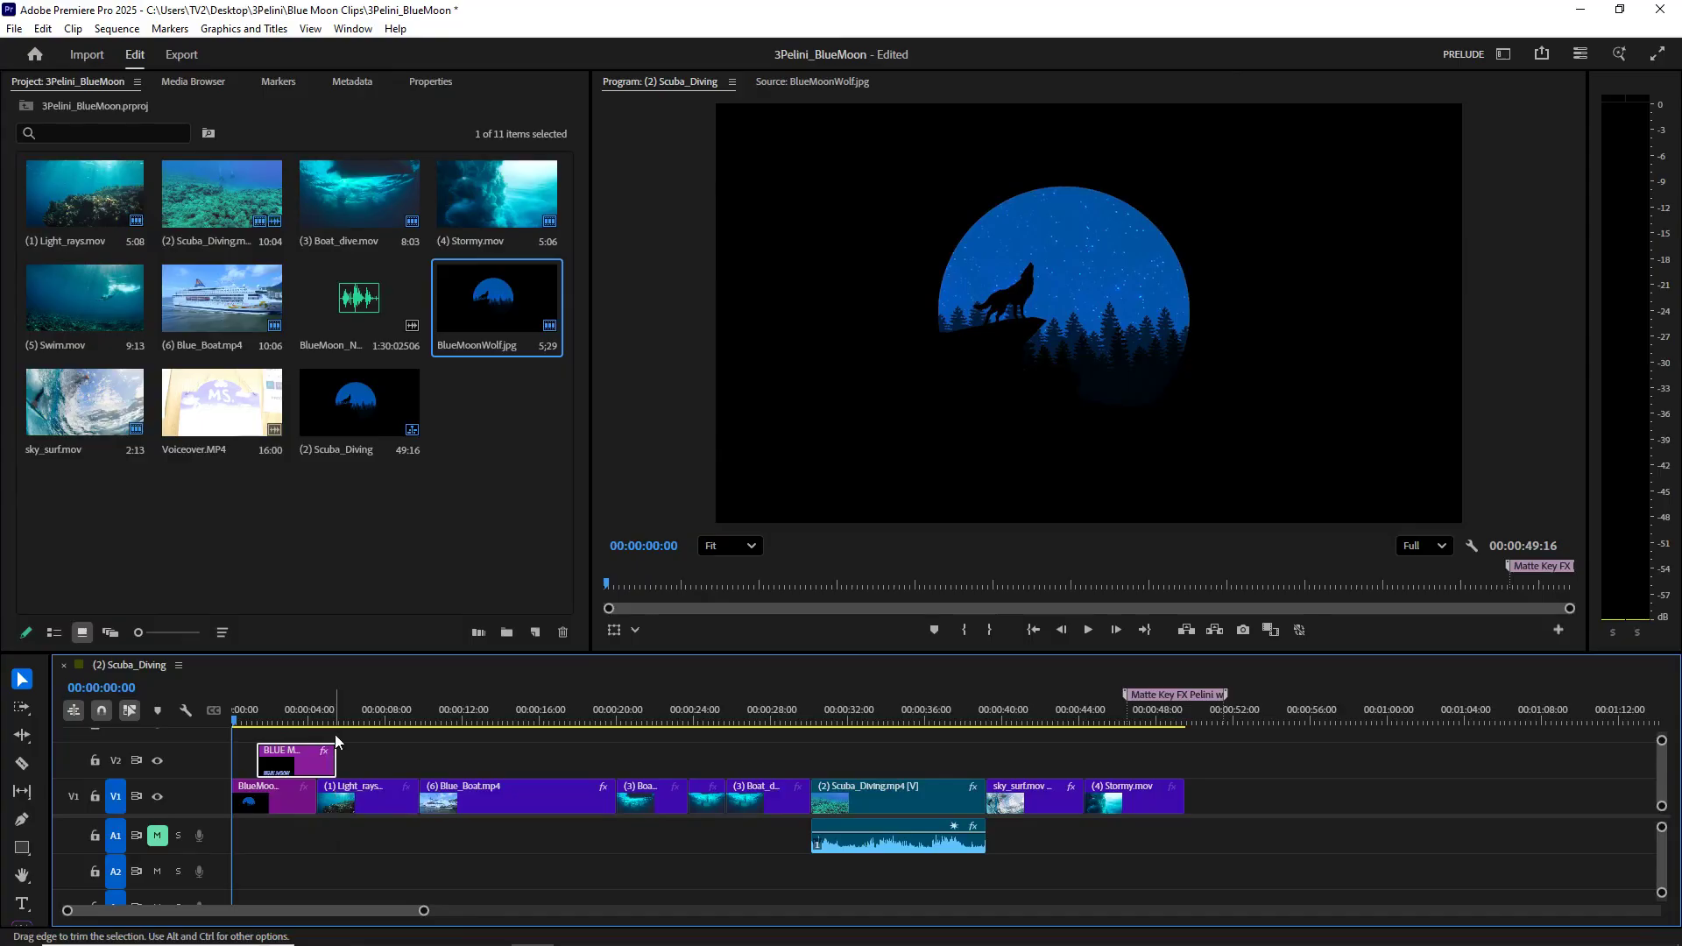
pyautogui.press('`')
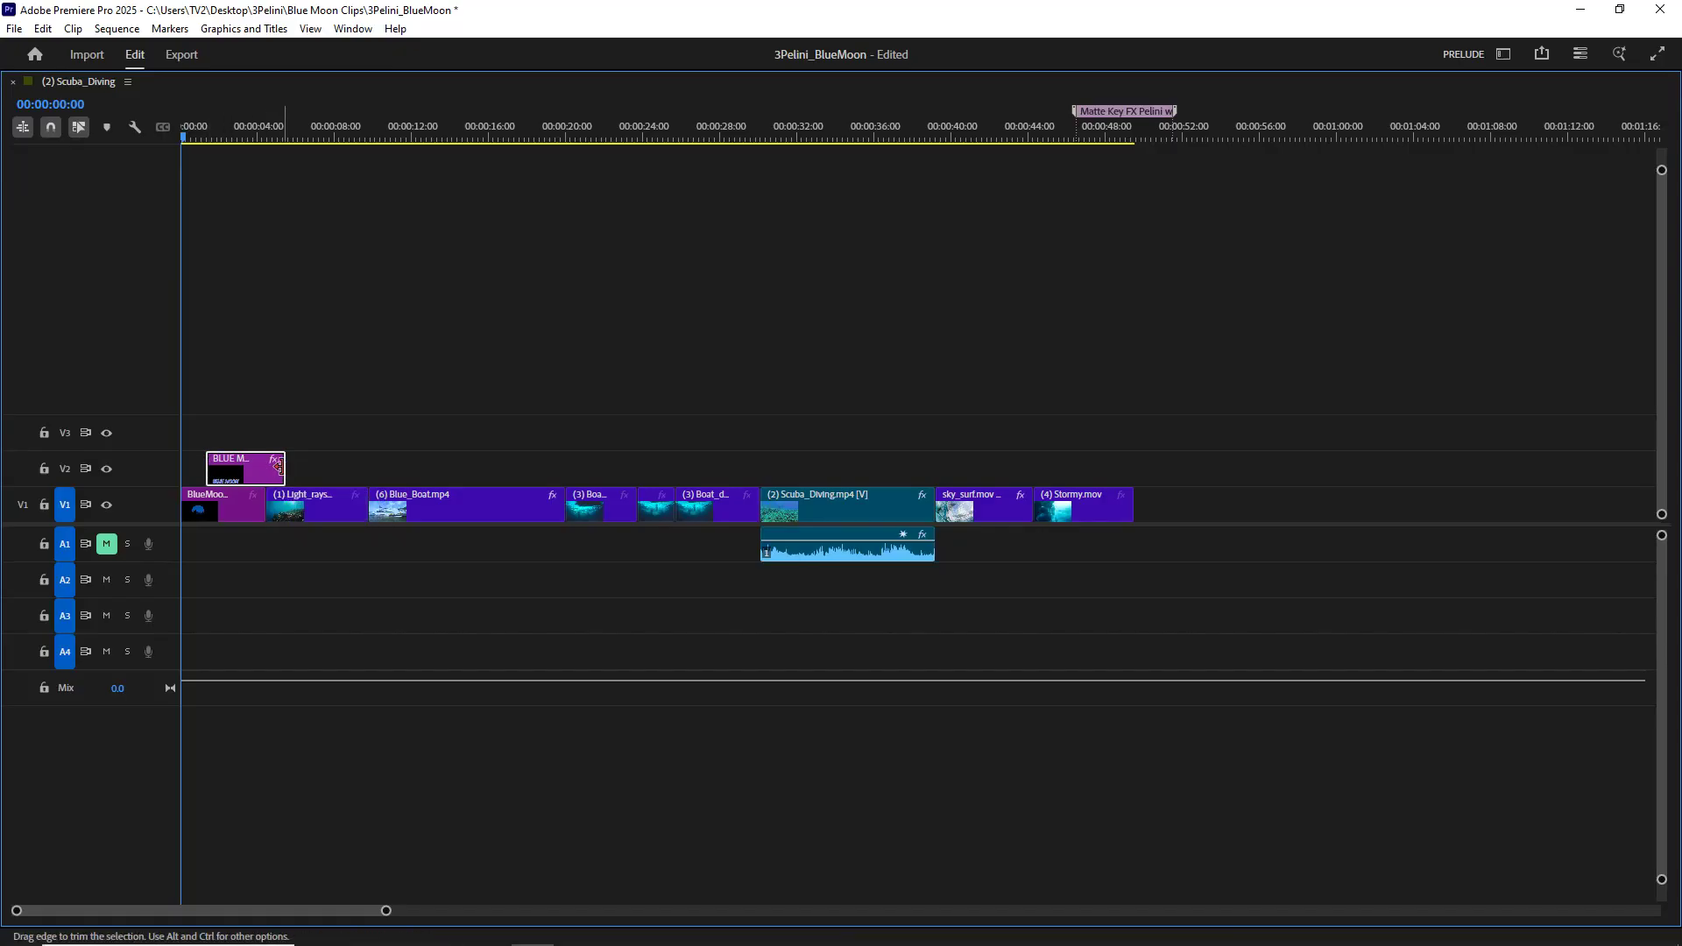
pyautogui.rightClick(281, 465)
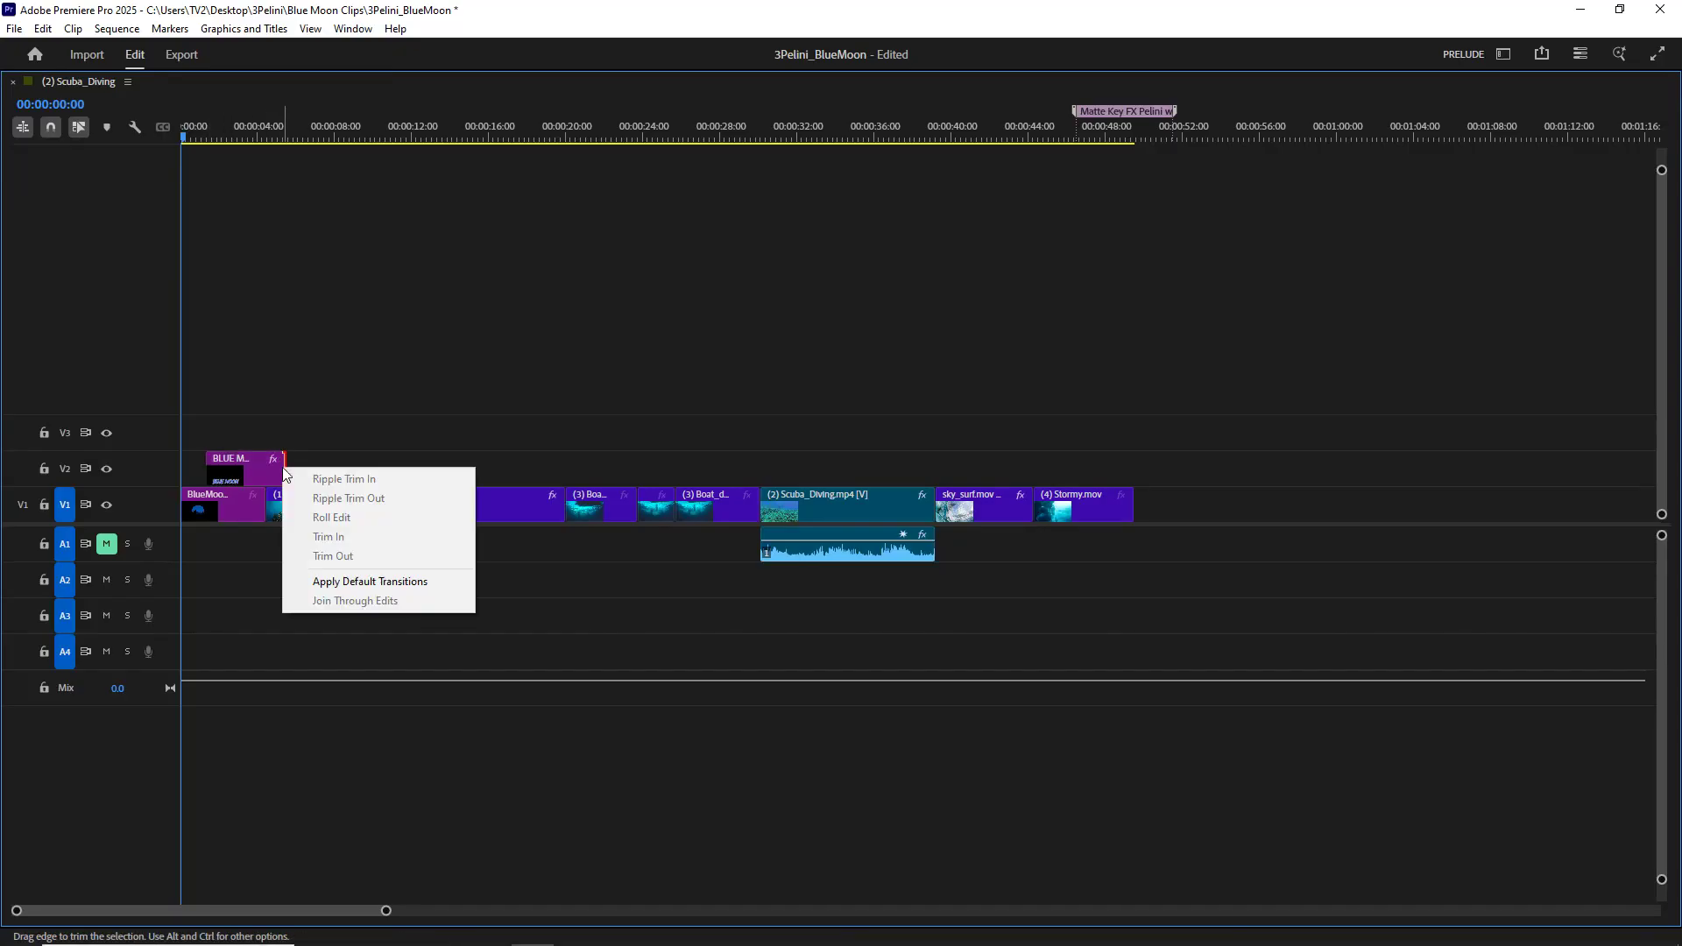
pyautogui.click(333, 583)
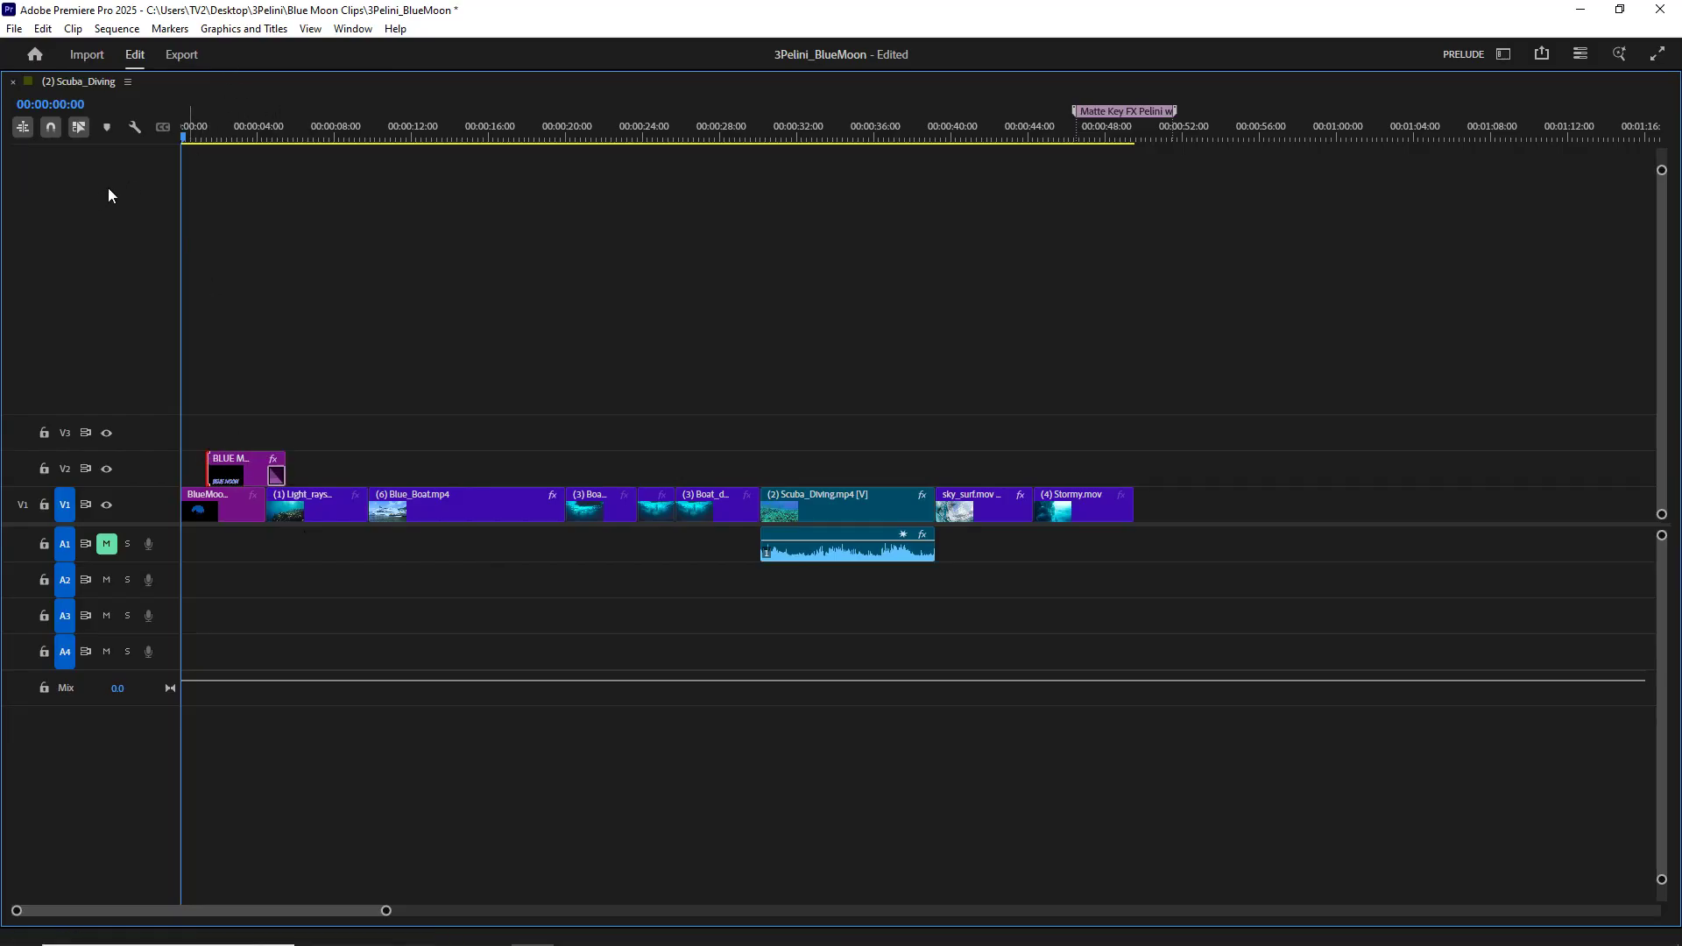
pyautogui.press('`')
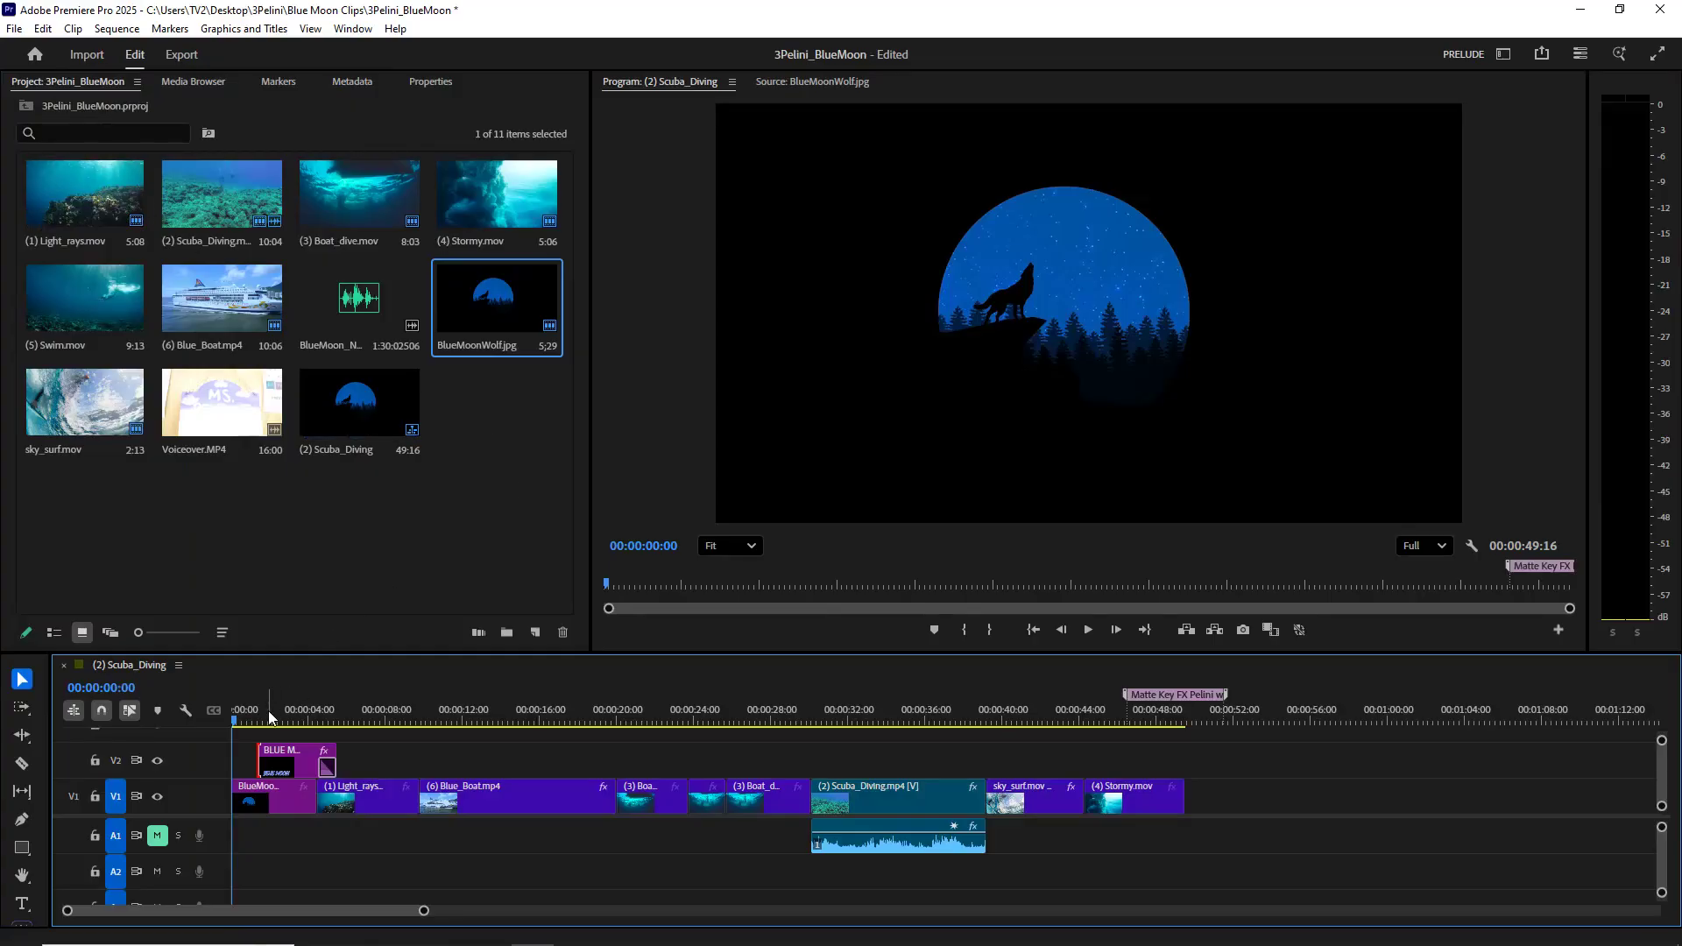
# Step: Play the opening from about 00:00:00:14 to preview the title's fade-out
pyautogui.click(242, 714)
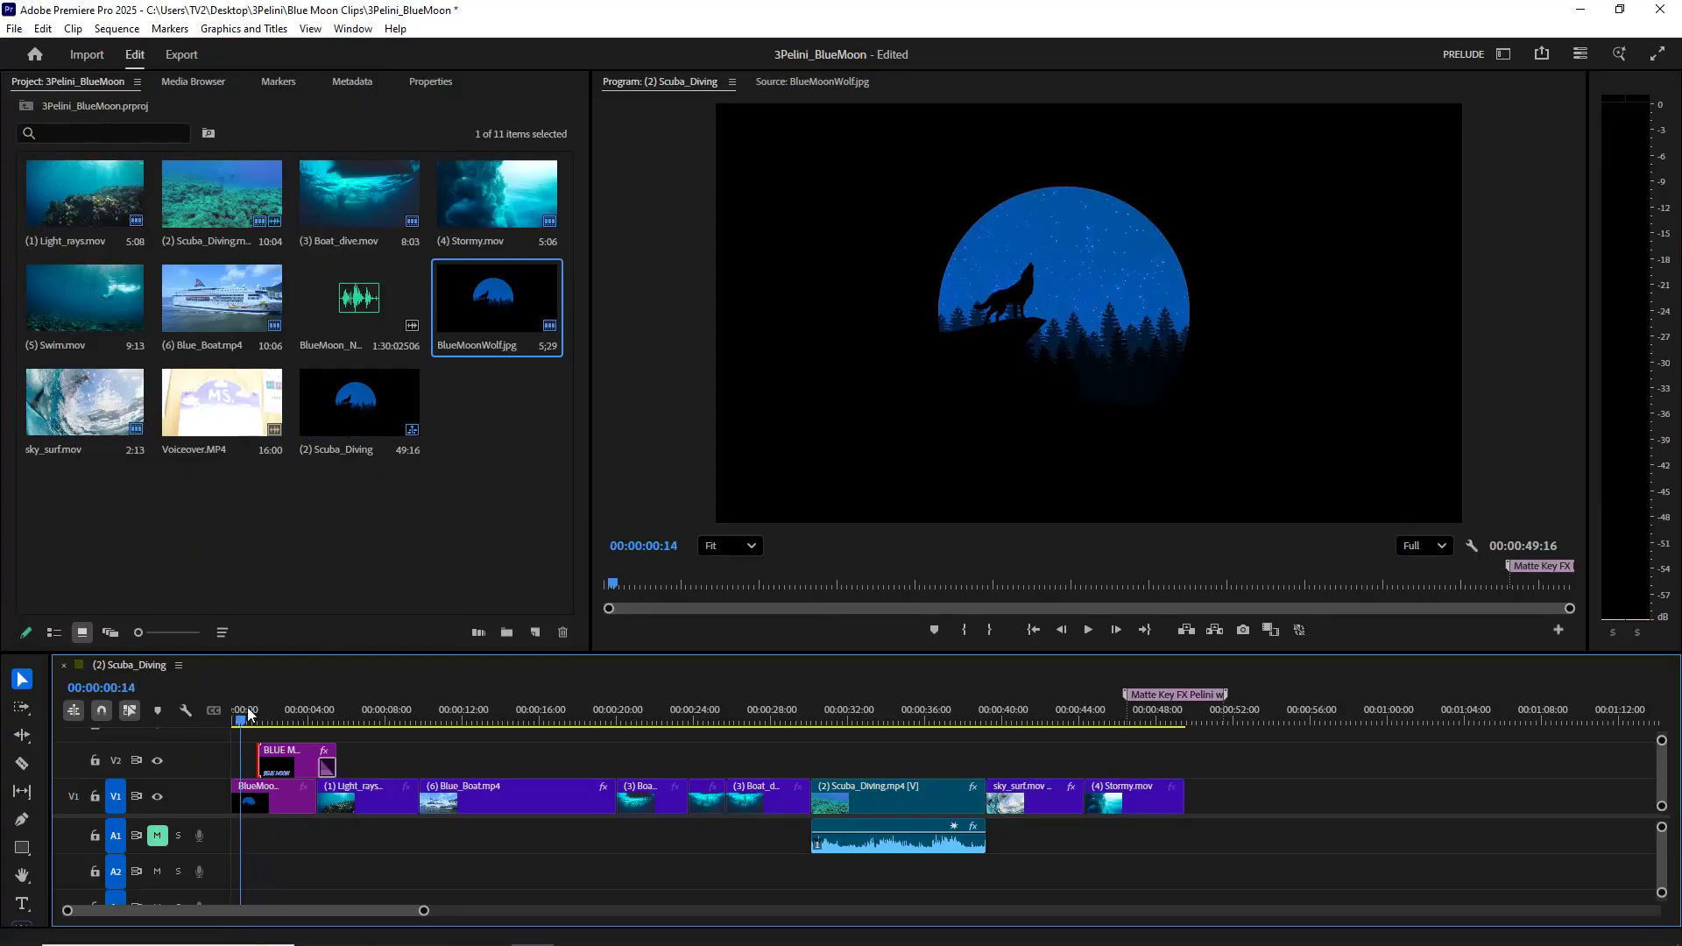
pyautogui.click(1089, 631)
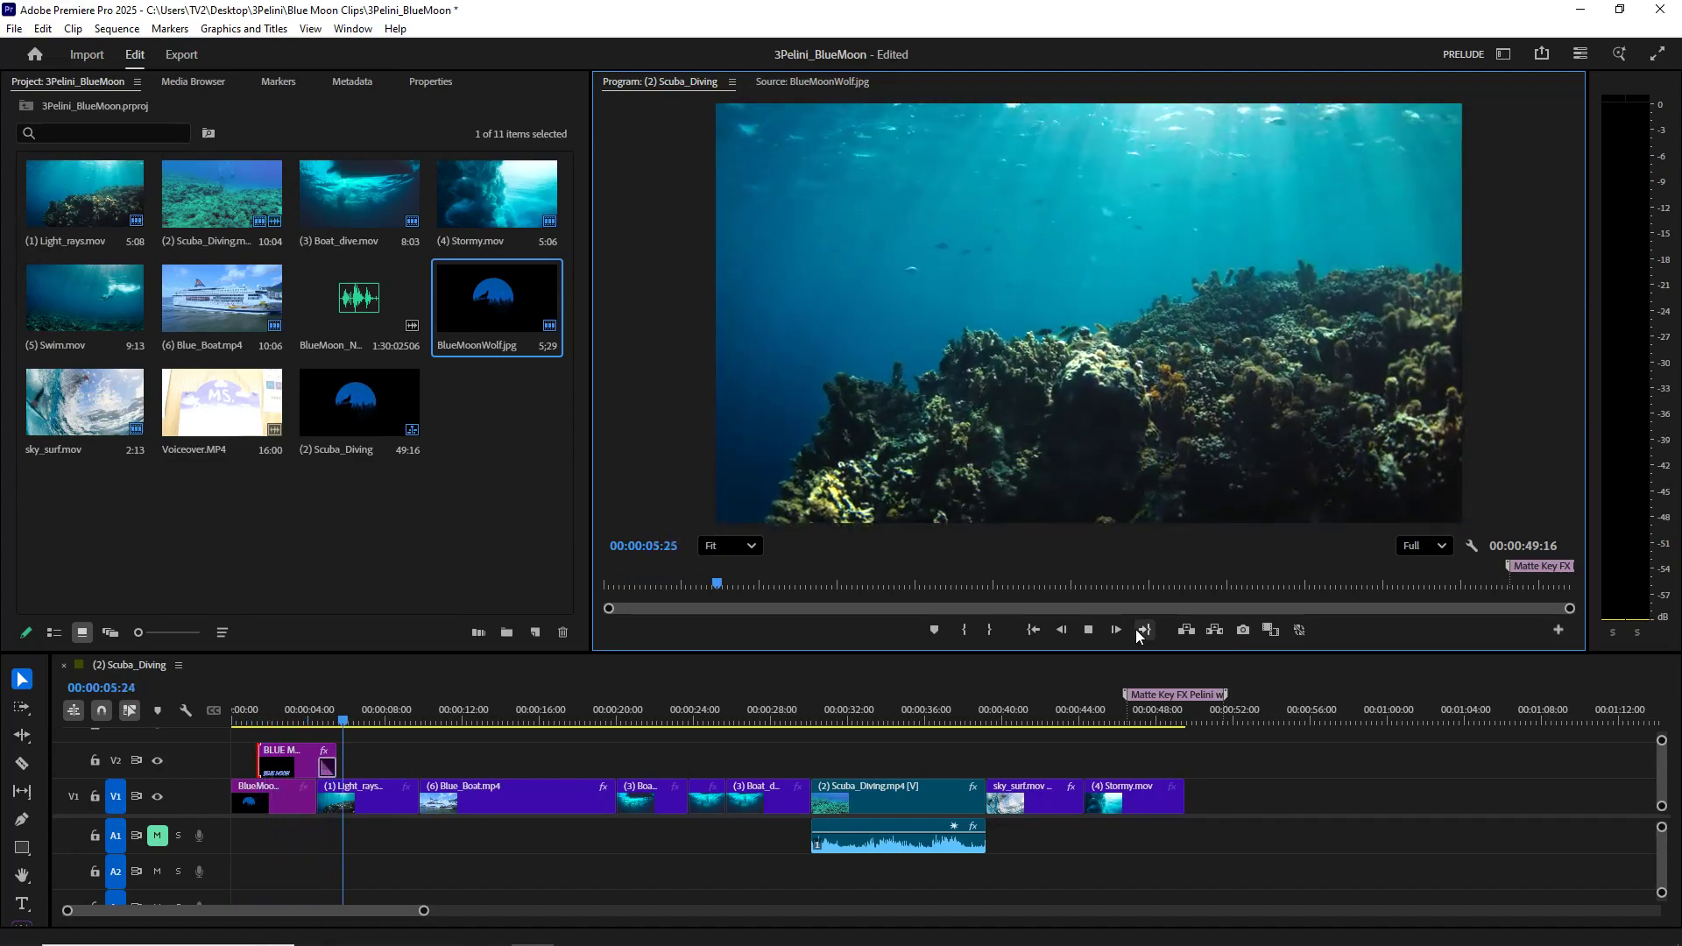
pyautogui.click(1086, 631)
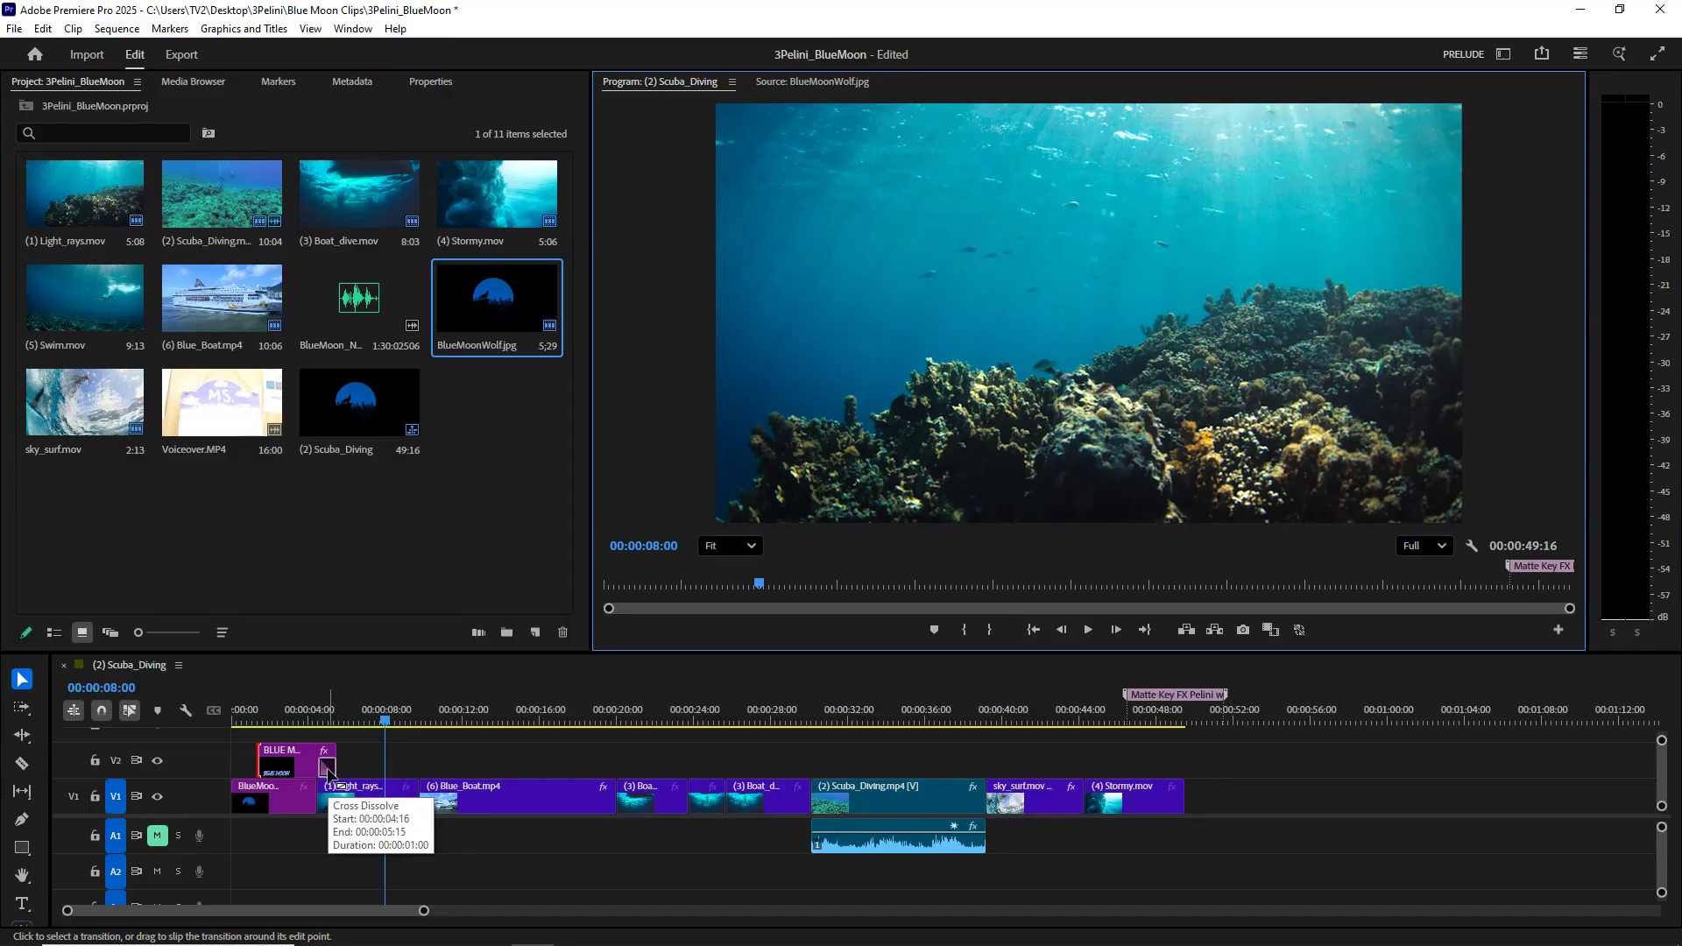
# Step: Set the duration of the title's Cross Dissolve to 00:00:03:00 and play back the fade
pyautogui.doubleClick(327, 768)
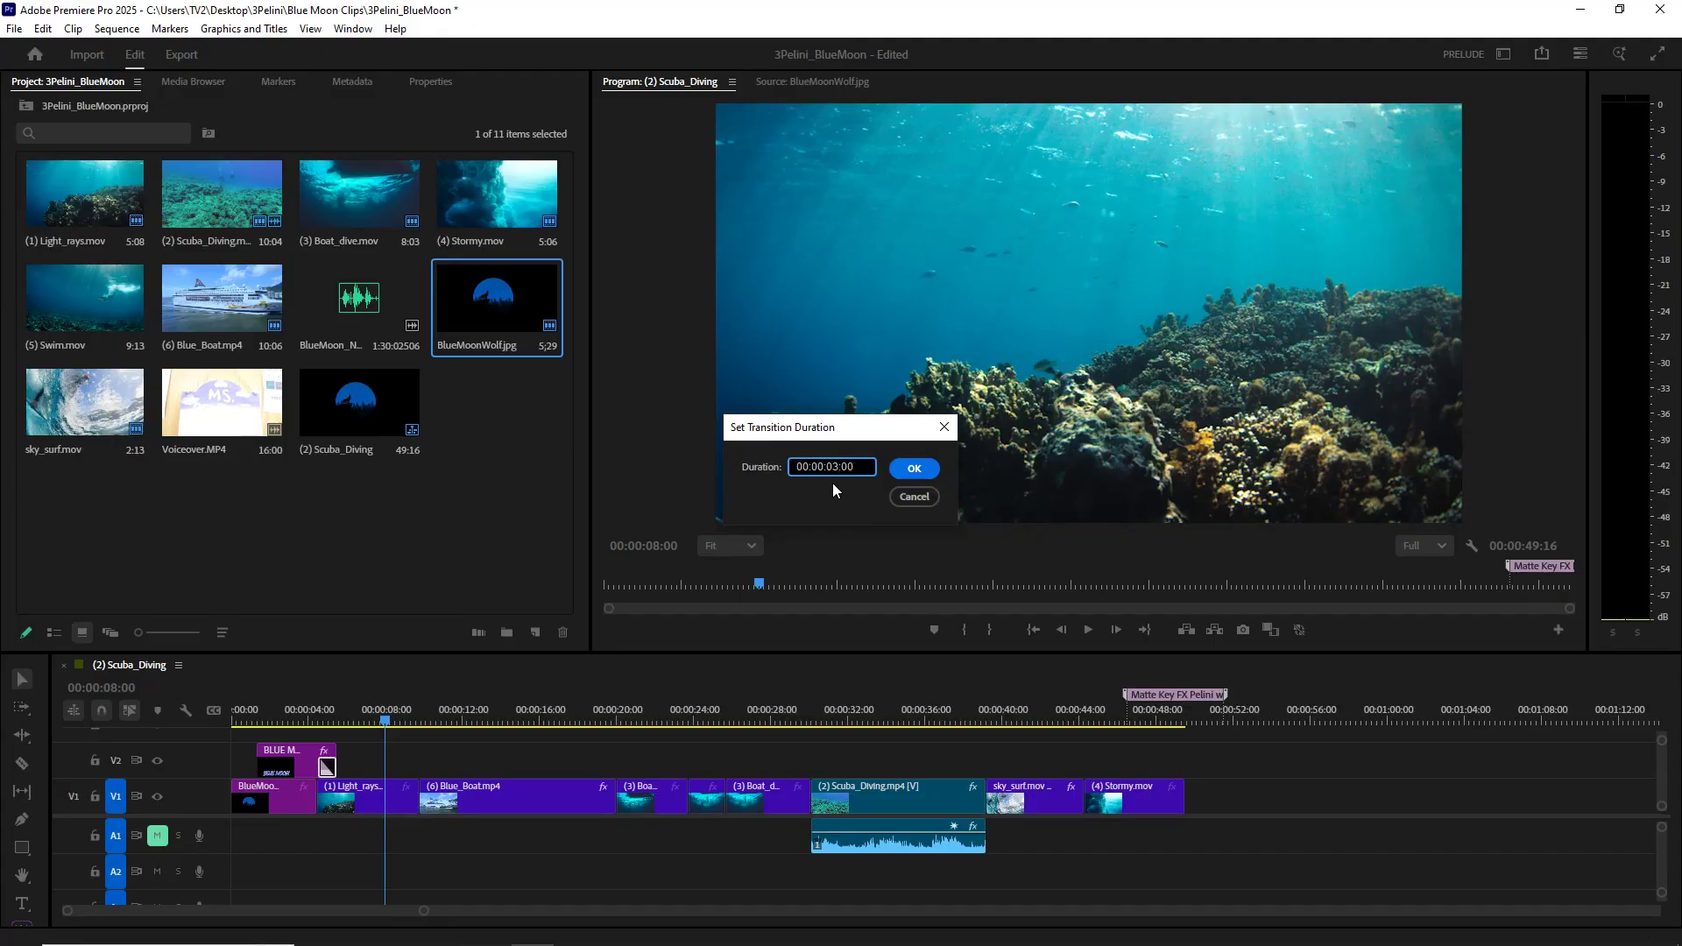
pyautogui.click(914, 468)
pyautogui.moveTo(386, 720); pyautogui.dragTo(256, 721)
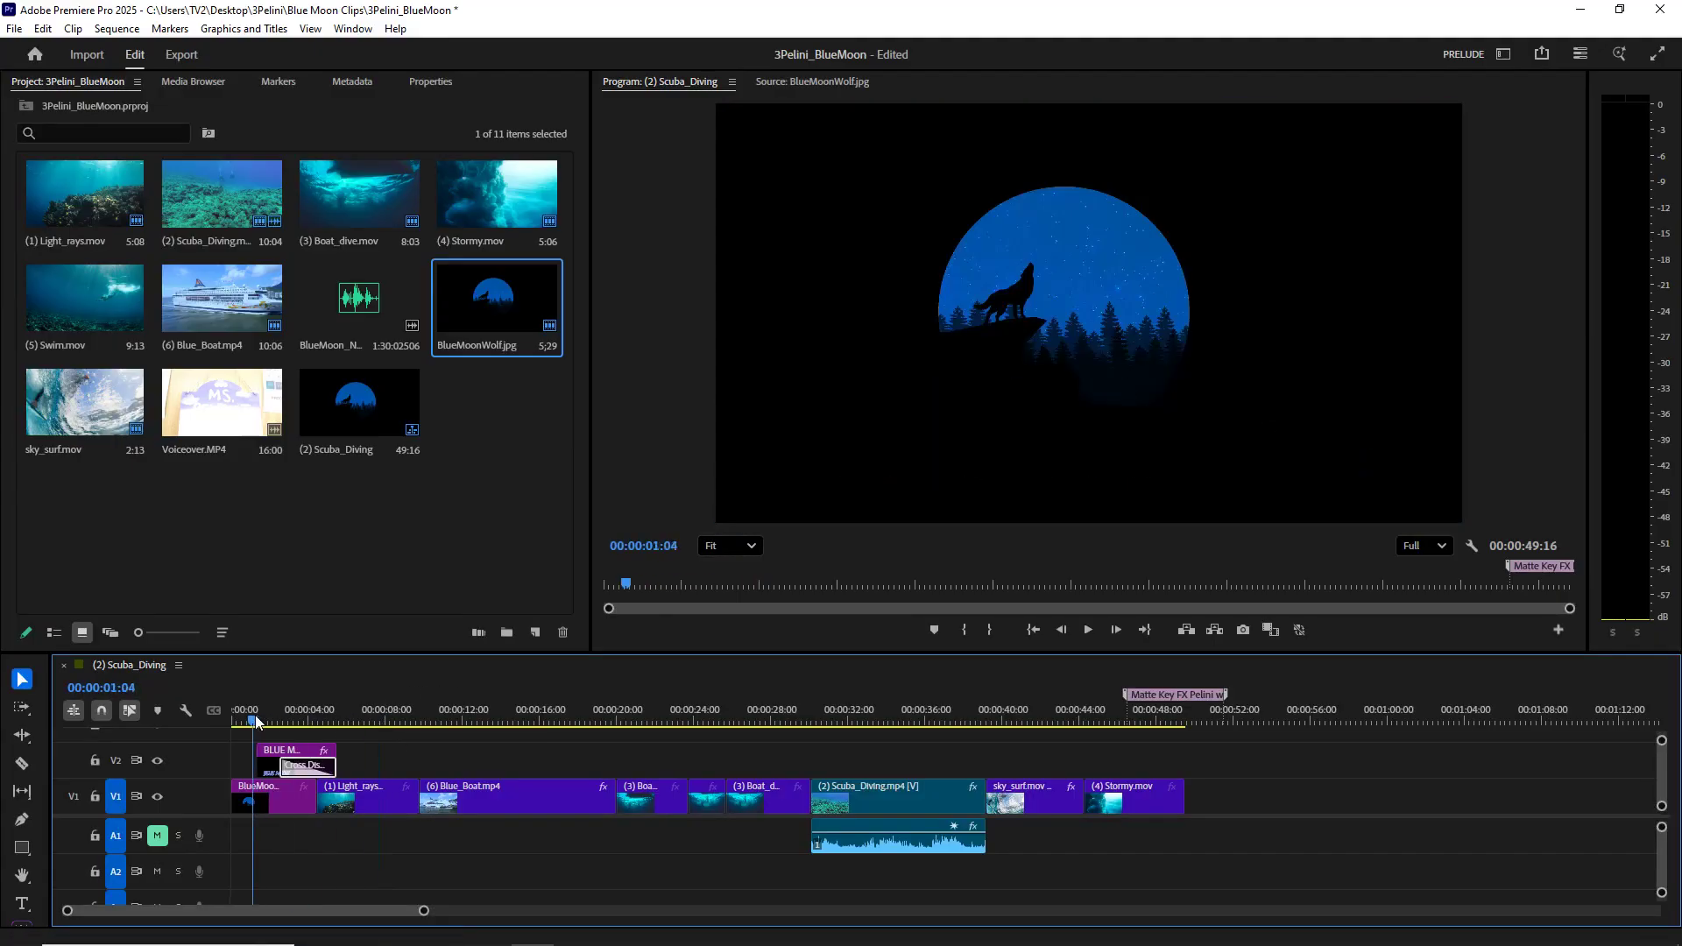
pyautogui.press('space')
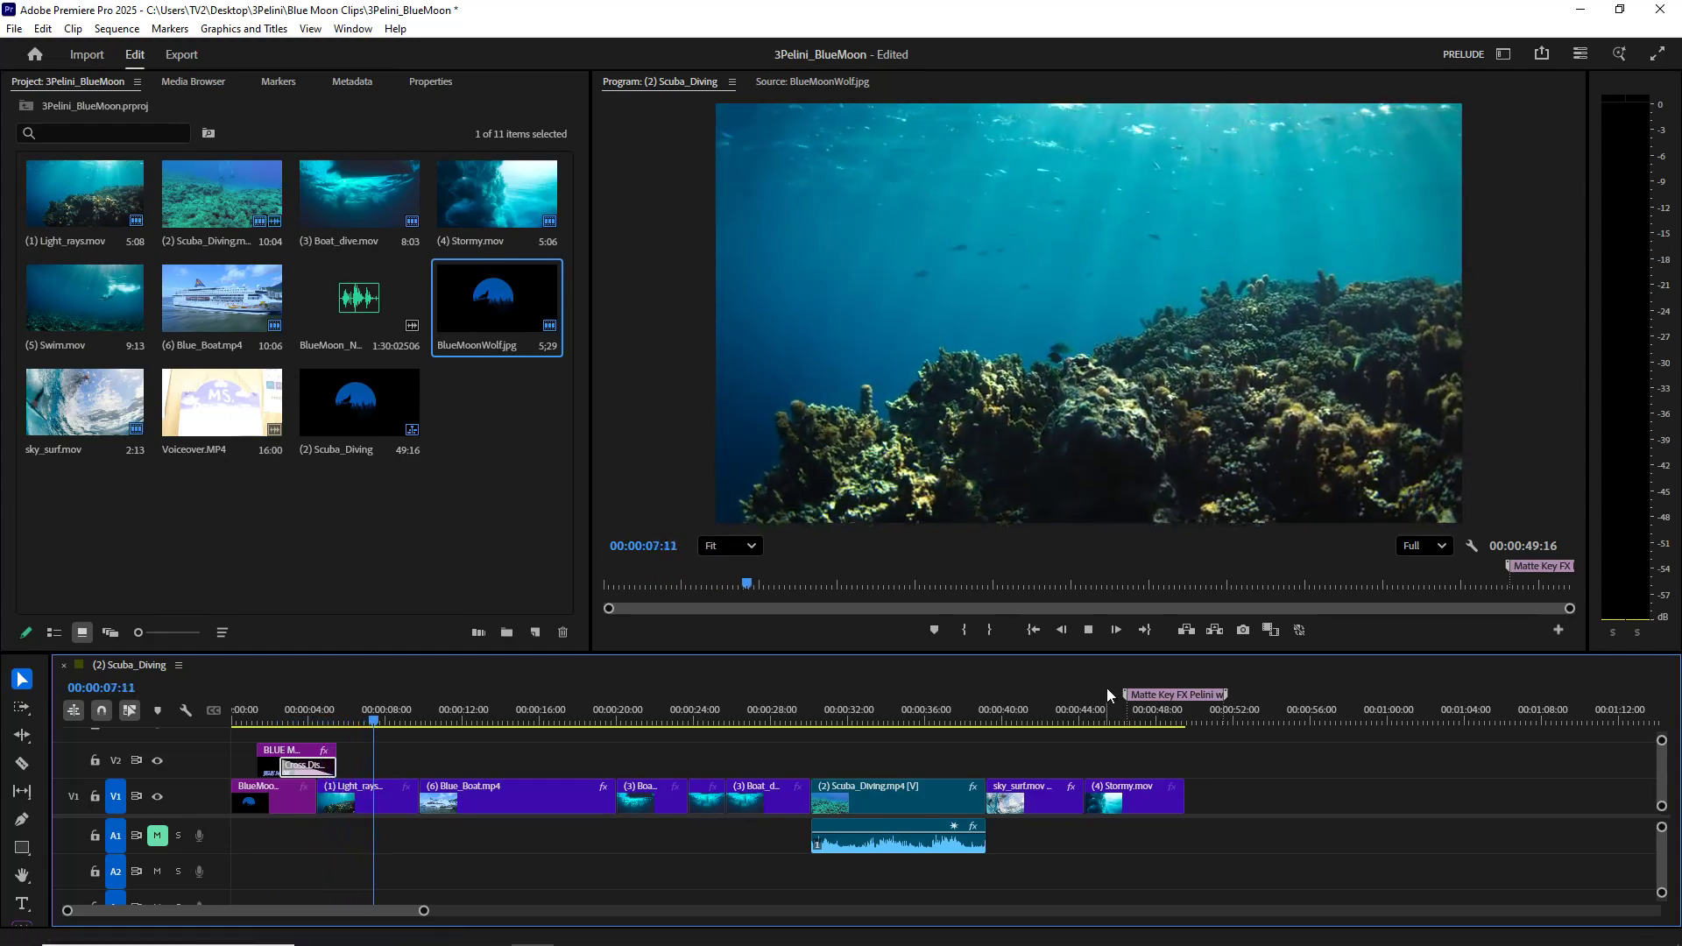
pyautogui.click(1090, 631)
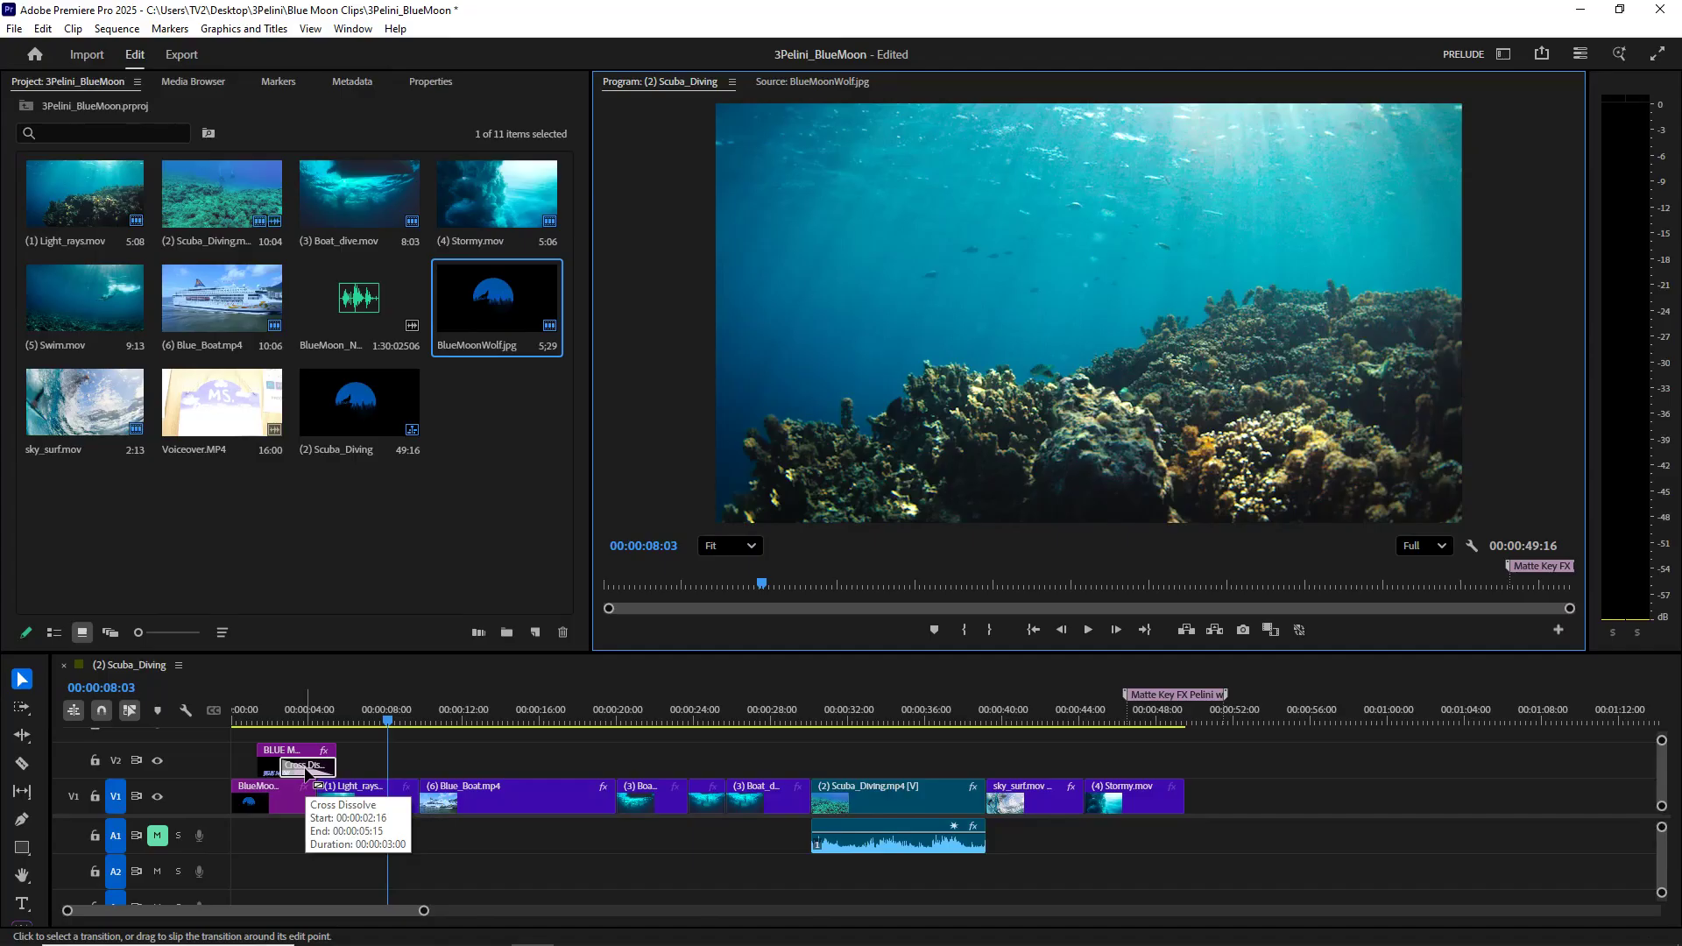
# Step: Shorten the title's Cross Dissolve to about one second and move the title onto V1 directly after the (4) Stormy clip
pyautogui.moveTo(282, 767); pyautogui.dragTo(1225, 815)
pyautogui.moveTo(1178, 720); pyautogui.dragTo(1208, 721)
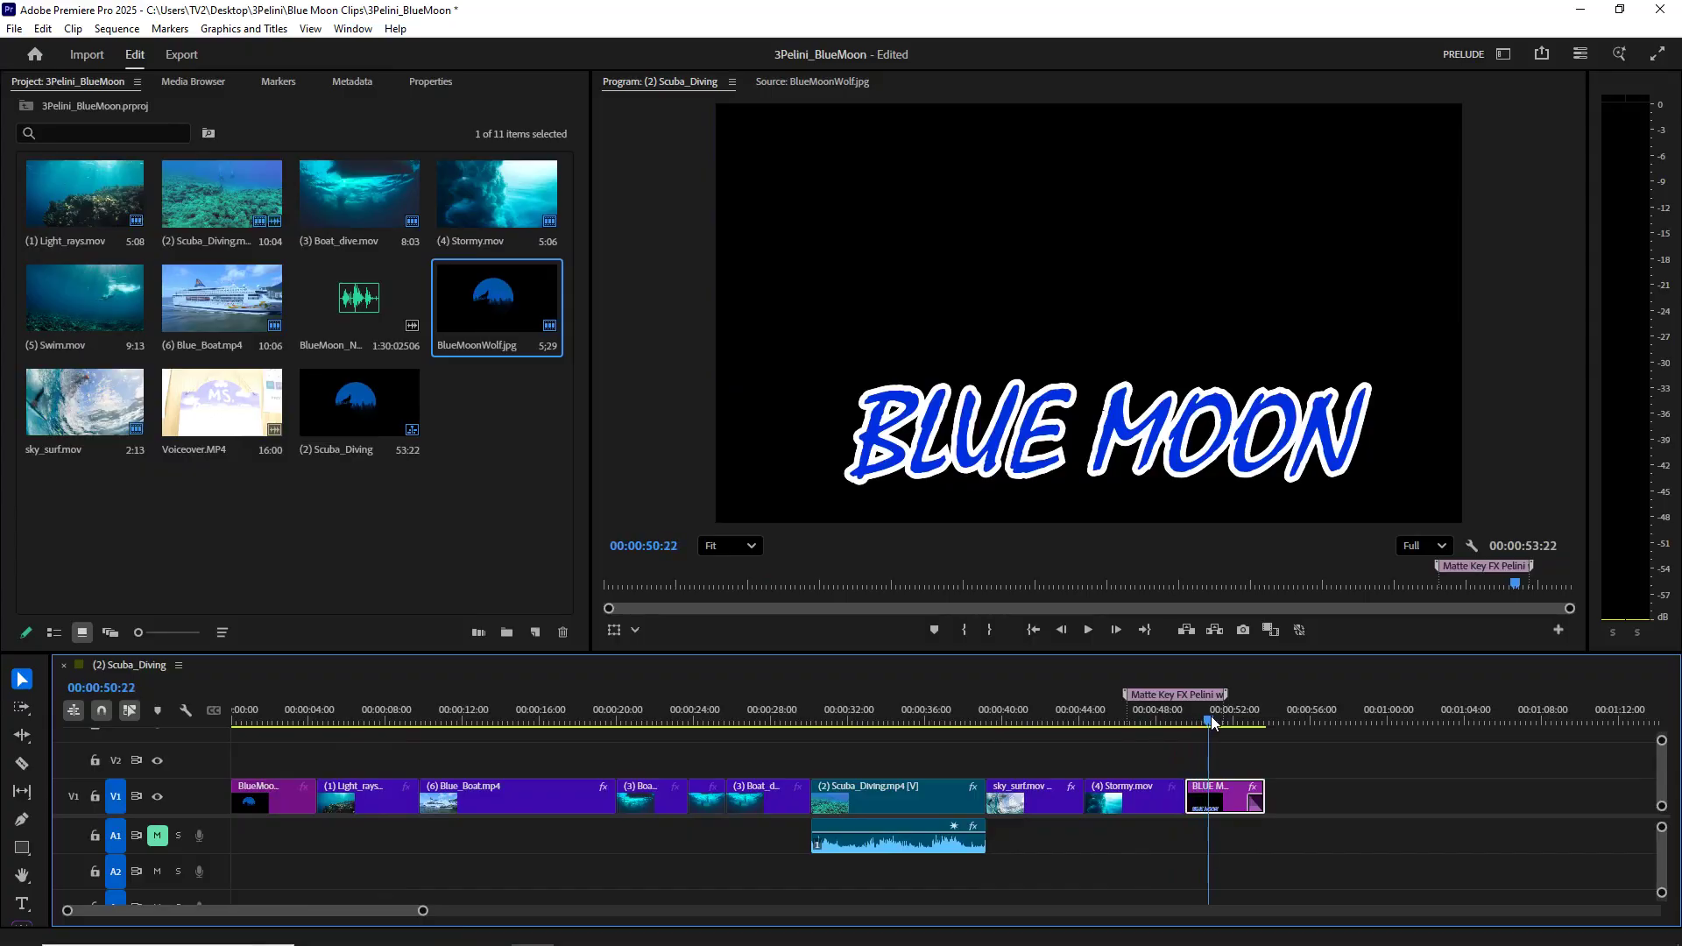
# Step: Move the BLUE MOON title to the start of V2, above the opening BlueMoonWolf clip, and scrub through the sequence
pyautogui.moveTo(1218, 797); pyautogui.dragTo(256, 759)
pyautogui.click(248, 720)
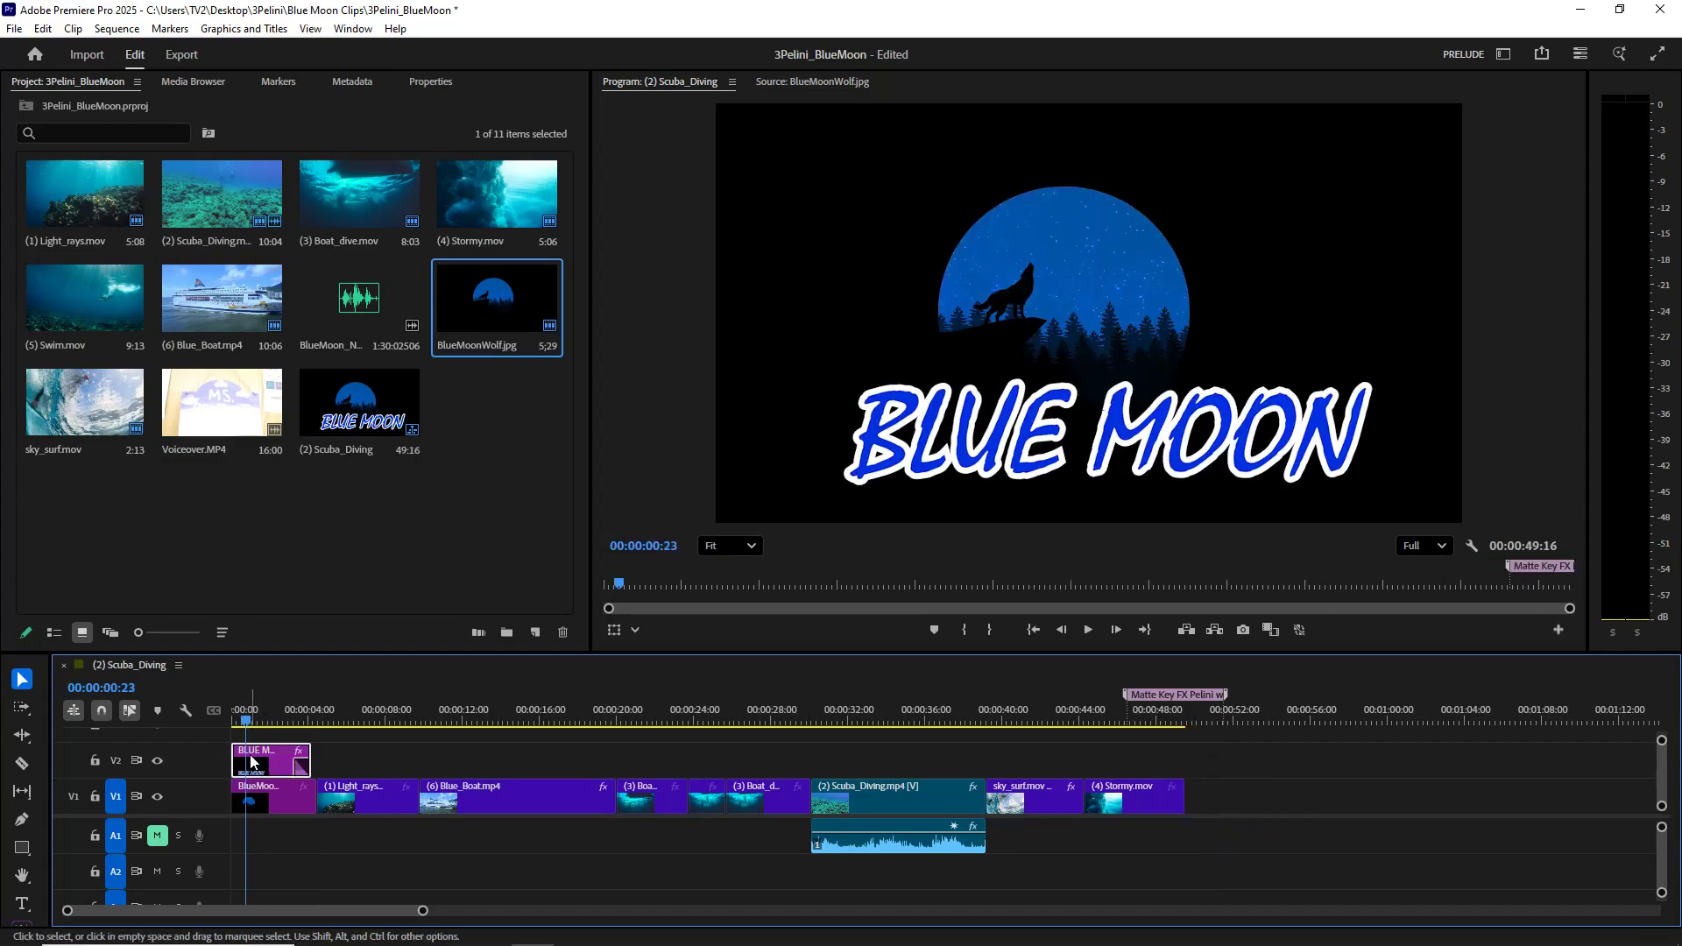
pyautogui.moveTo(248, 720); pyautogui.dragTo(414, 770)
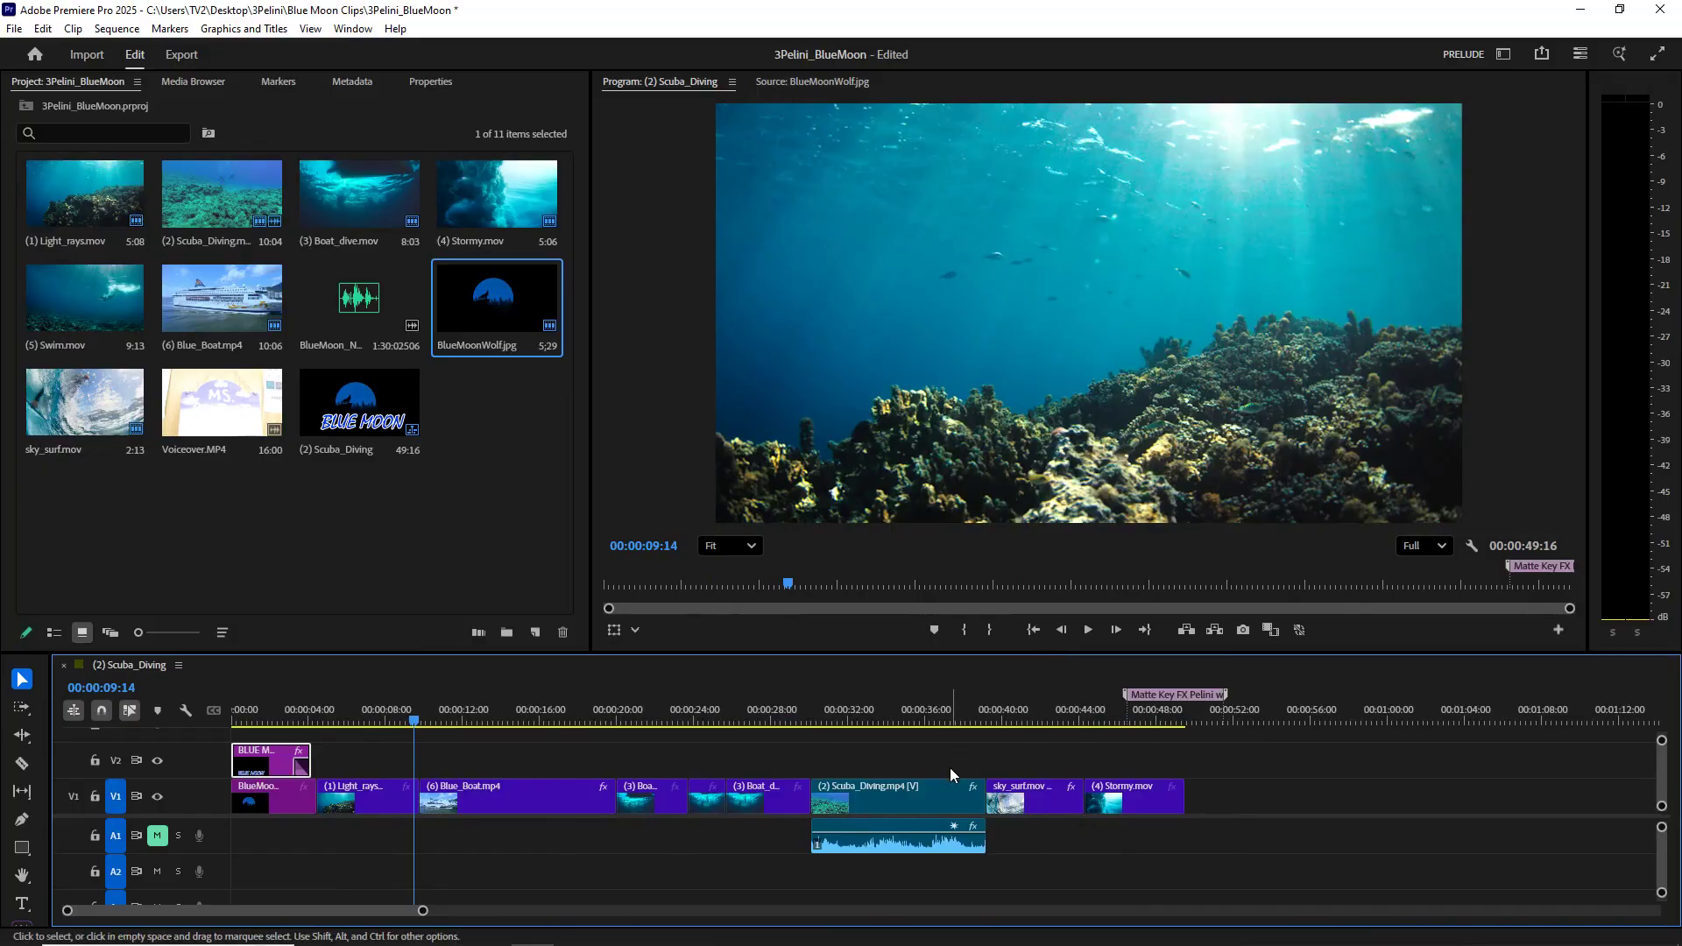
pyautogui.click(779, 722)
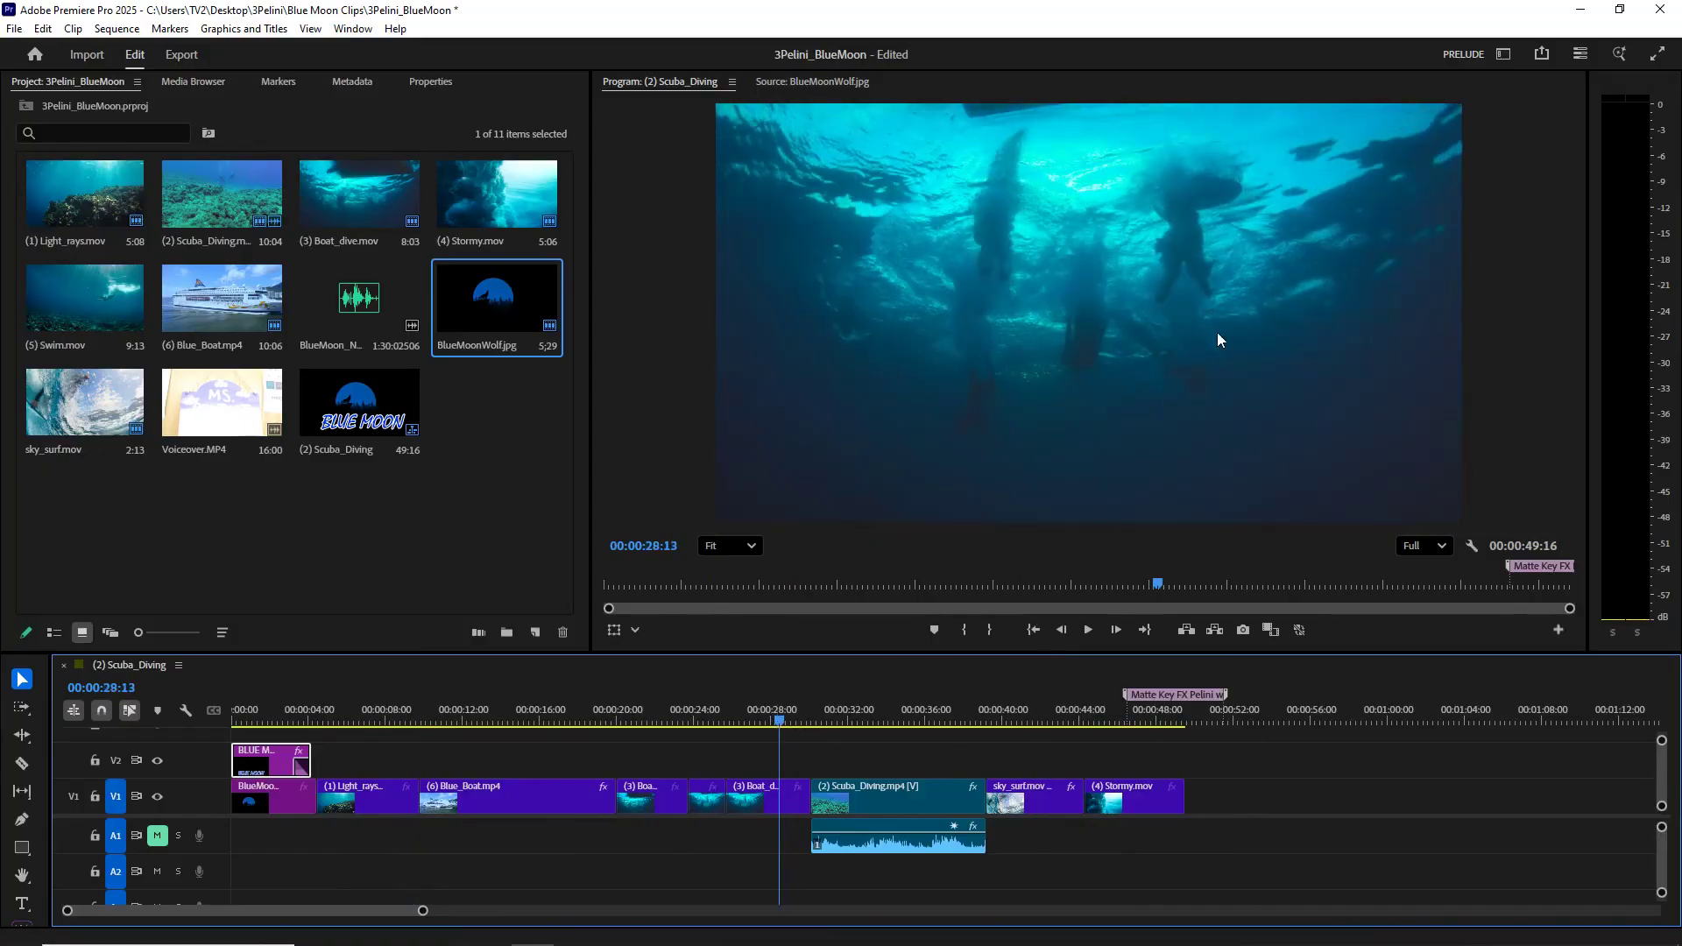
# Step: Switch to the Effects workspace and look through the Video Effects categories
pyautogui.click(1504, 54)
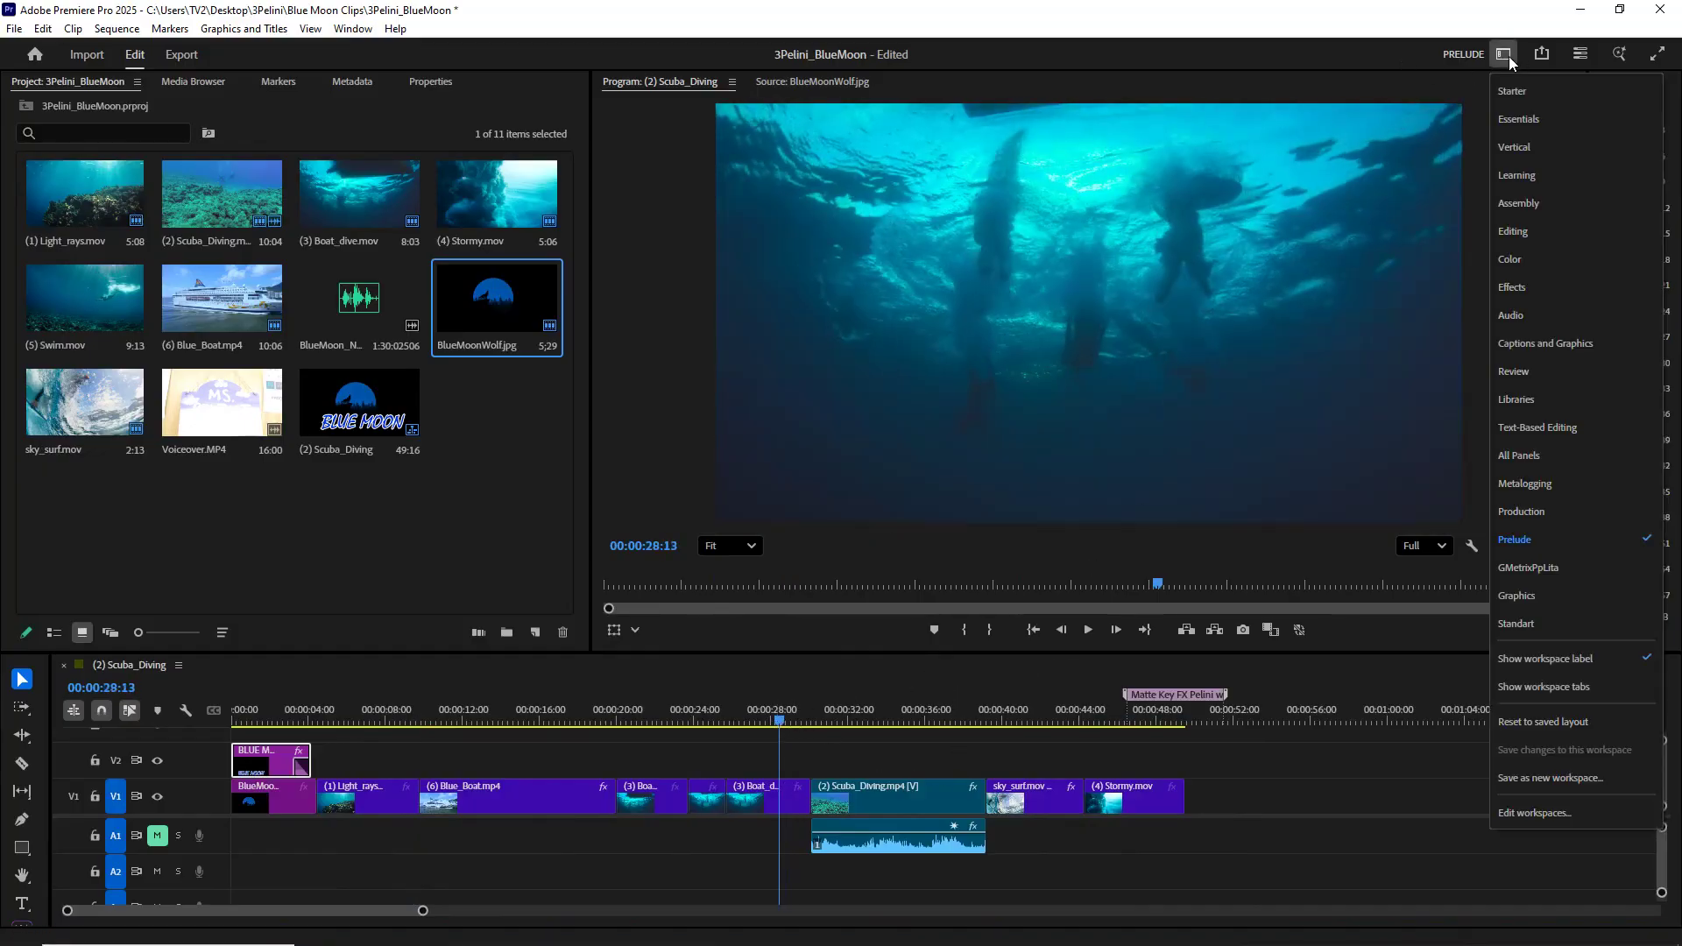
pyautogui.click(1565, 297)
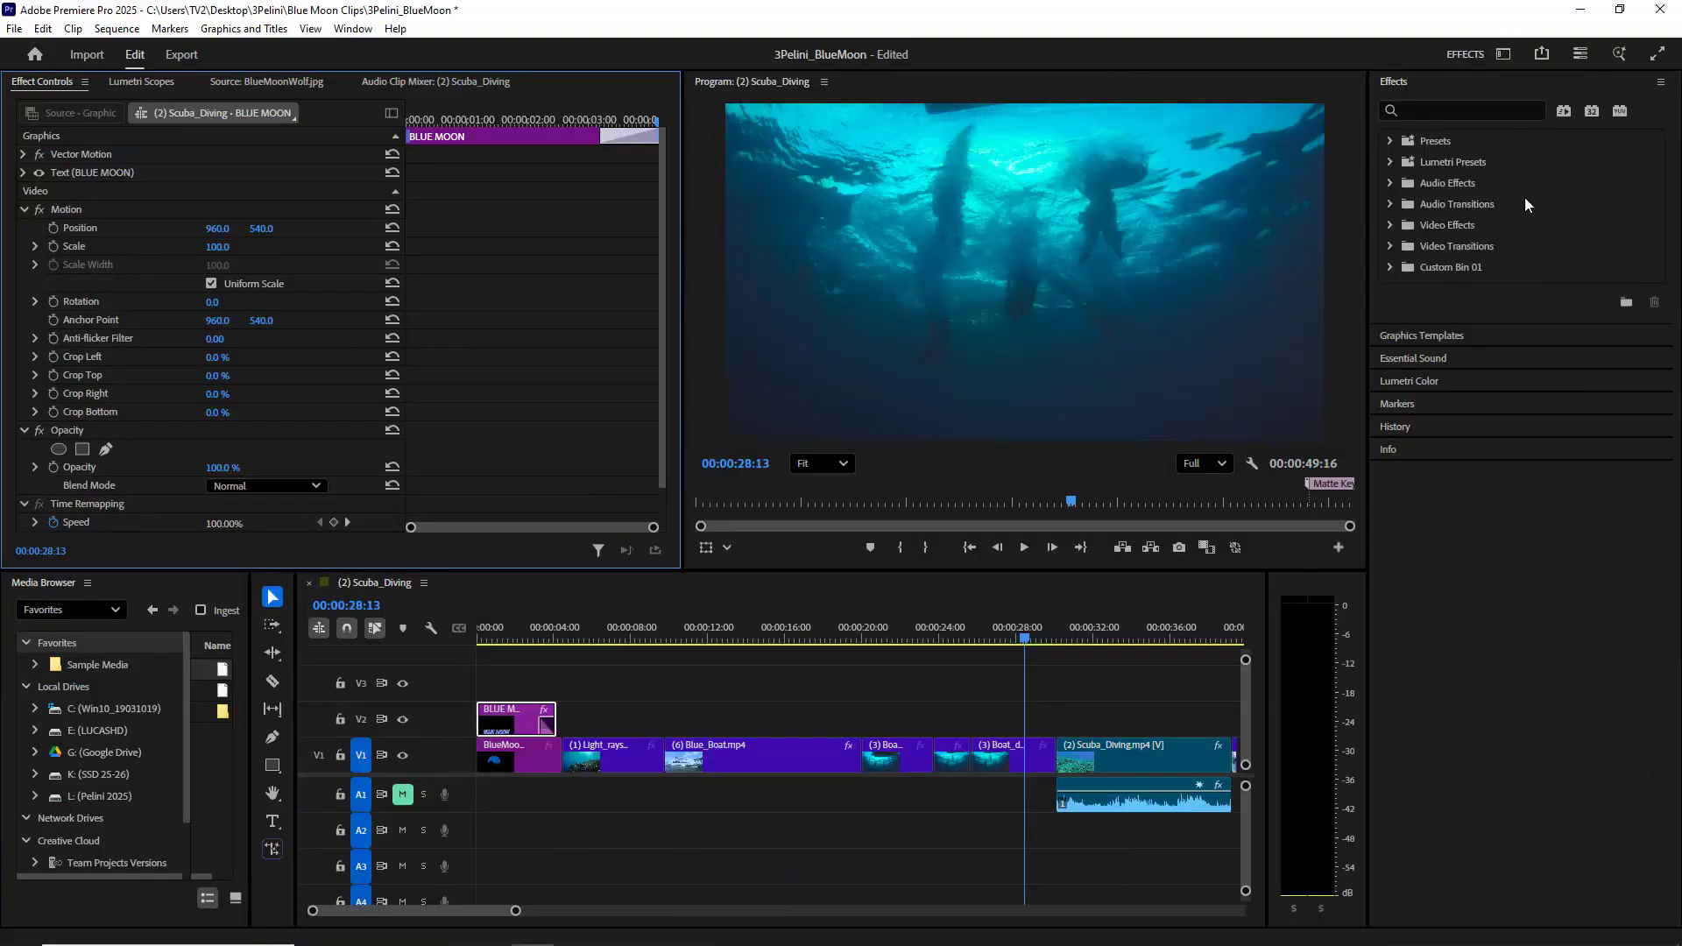
pyautogui.click(1389, 184)
pyautogui.click(1390, 184)
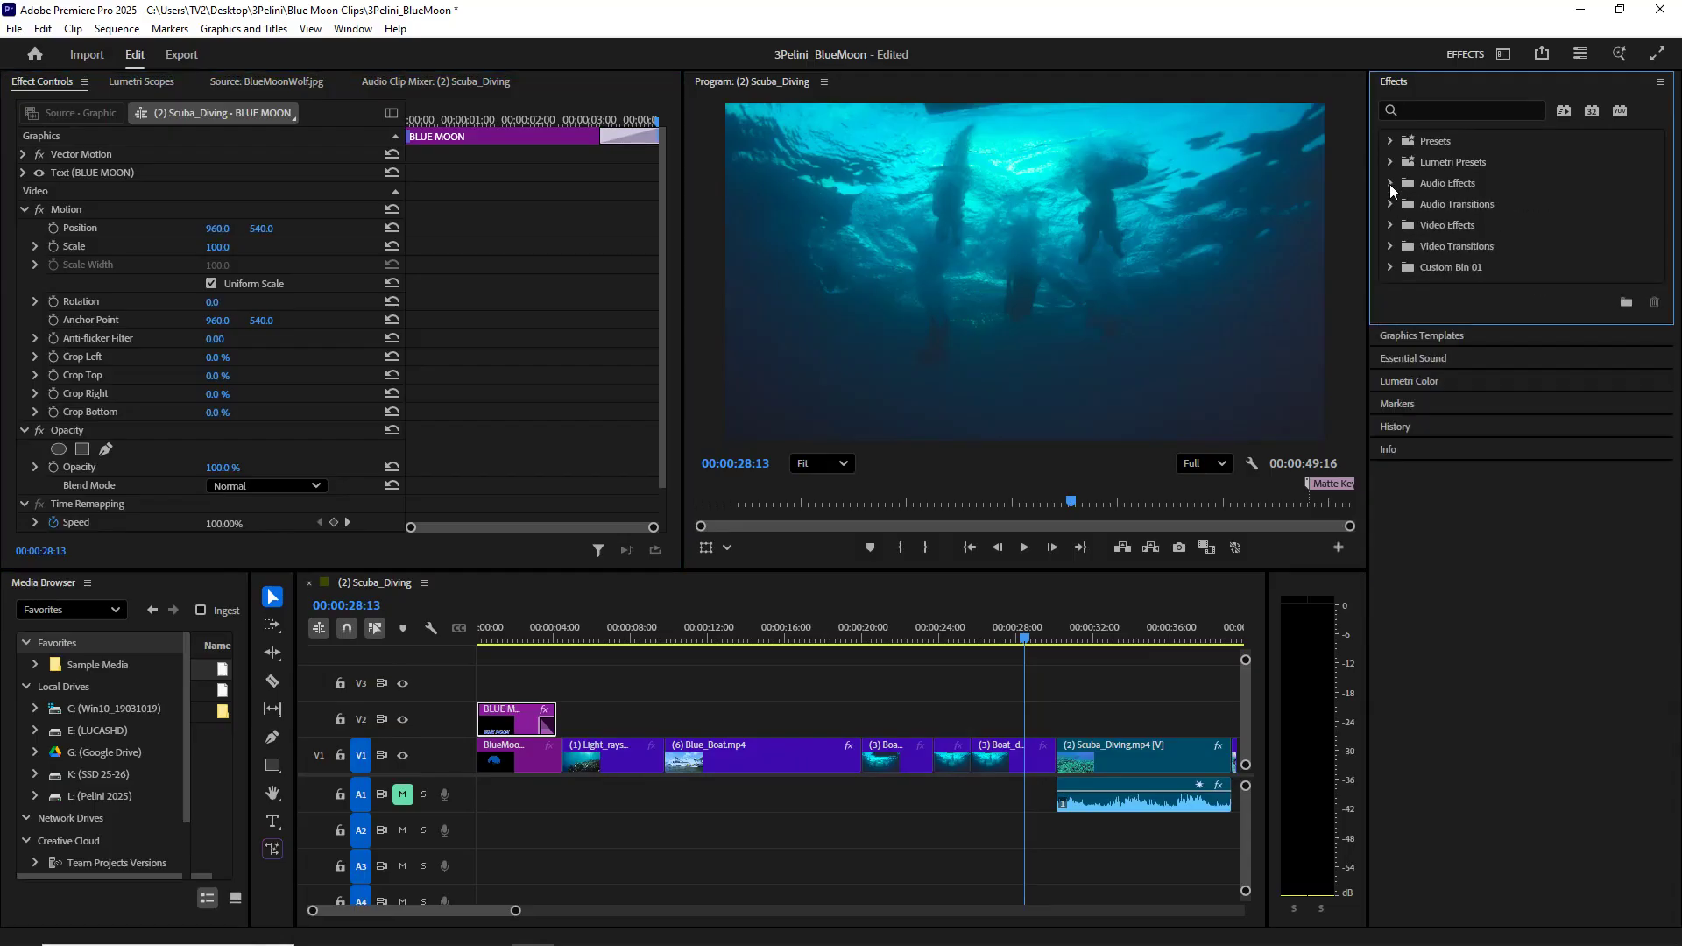
pyautogui.click(1390, 226)
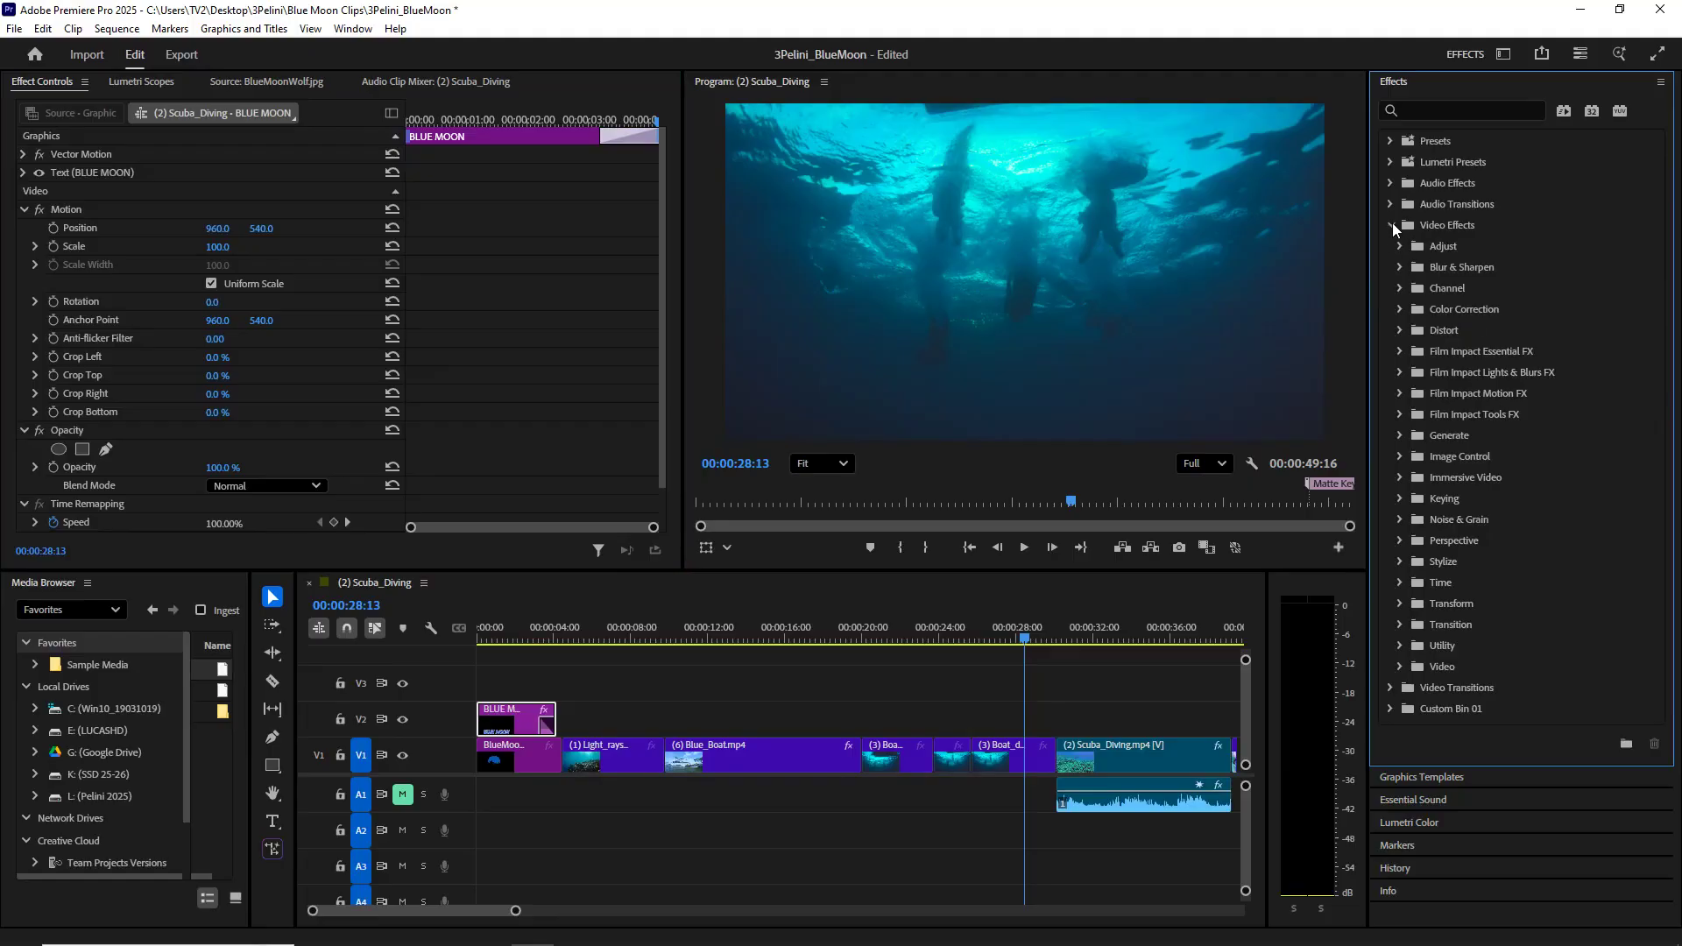
pyautogui.click(1391, 222)
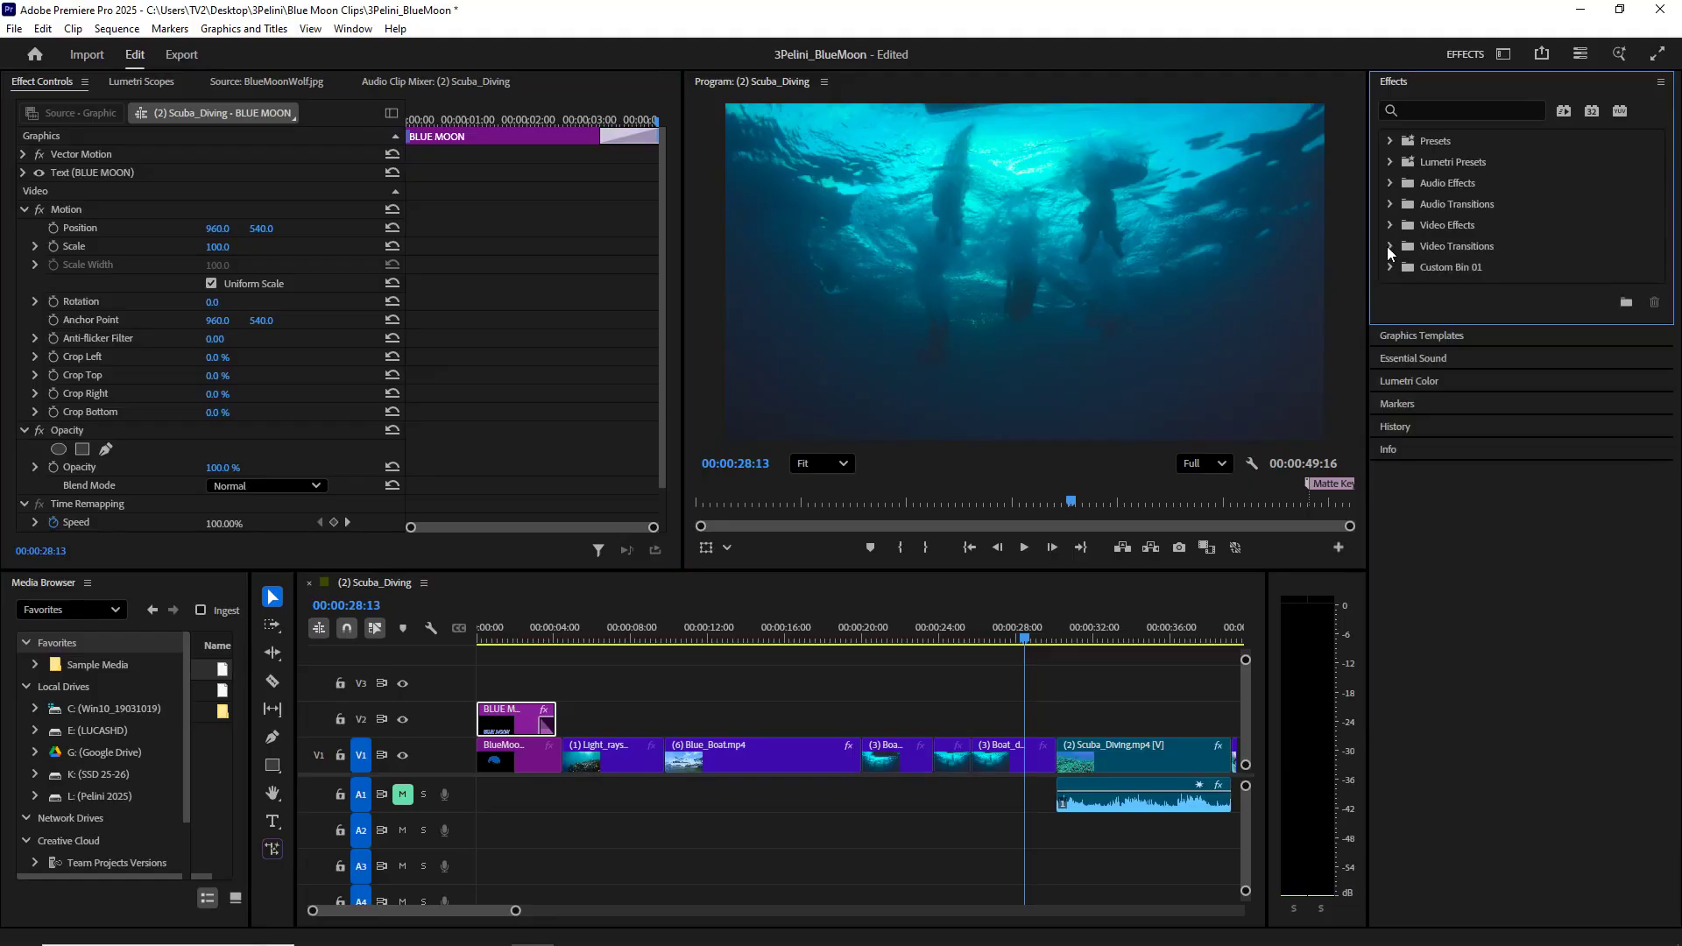
# Step: Apply the Whip transition from the Slide video transitions to the cut between the (1) Light_rays and (6) Blue_Boat clips
pyautogui.click(1391, 245)
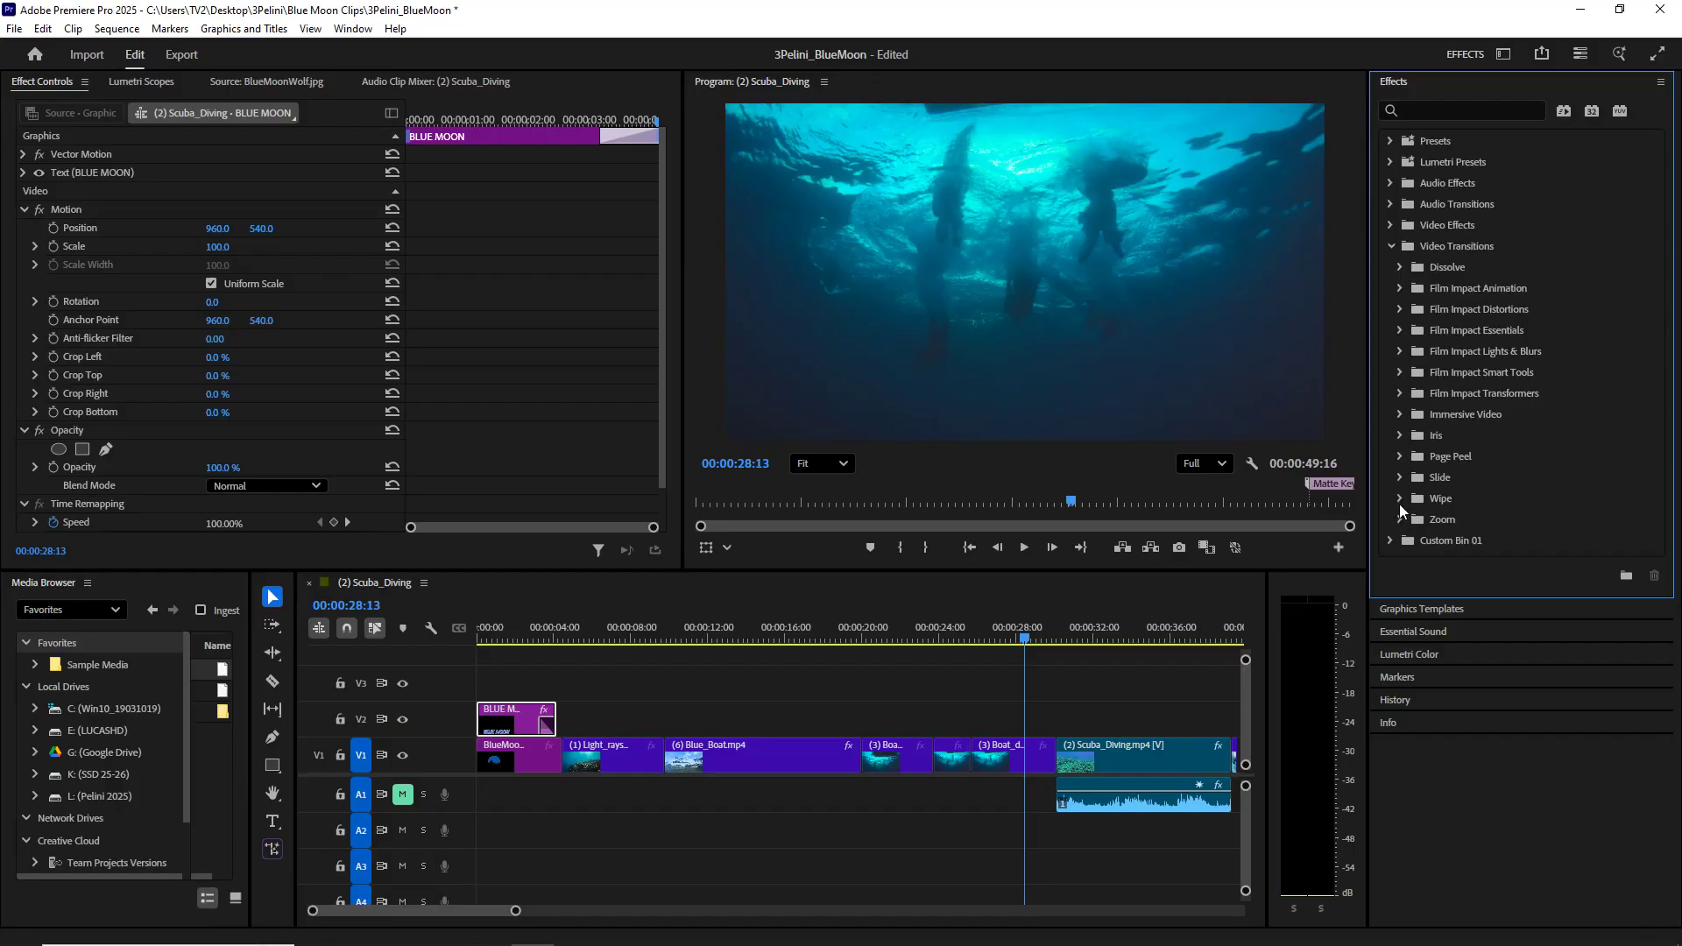
pyautogui.click(1400, 479)
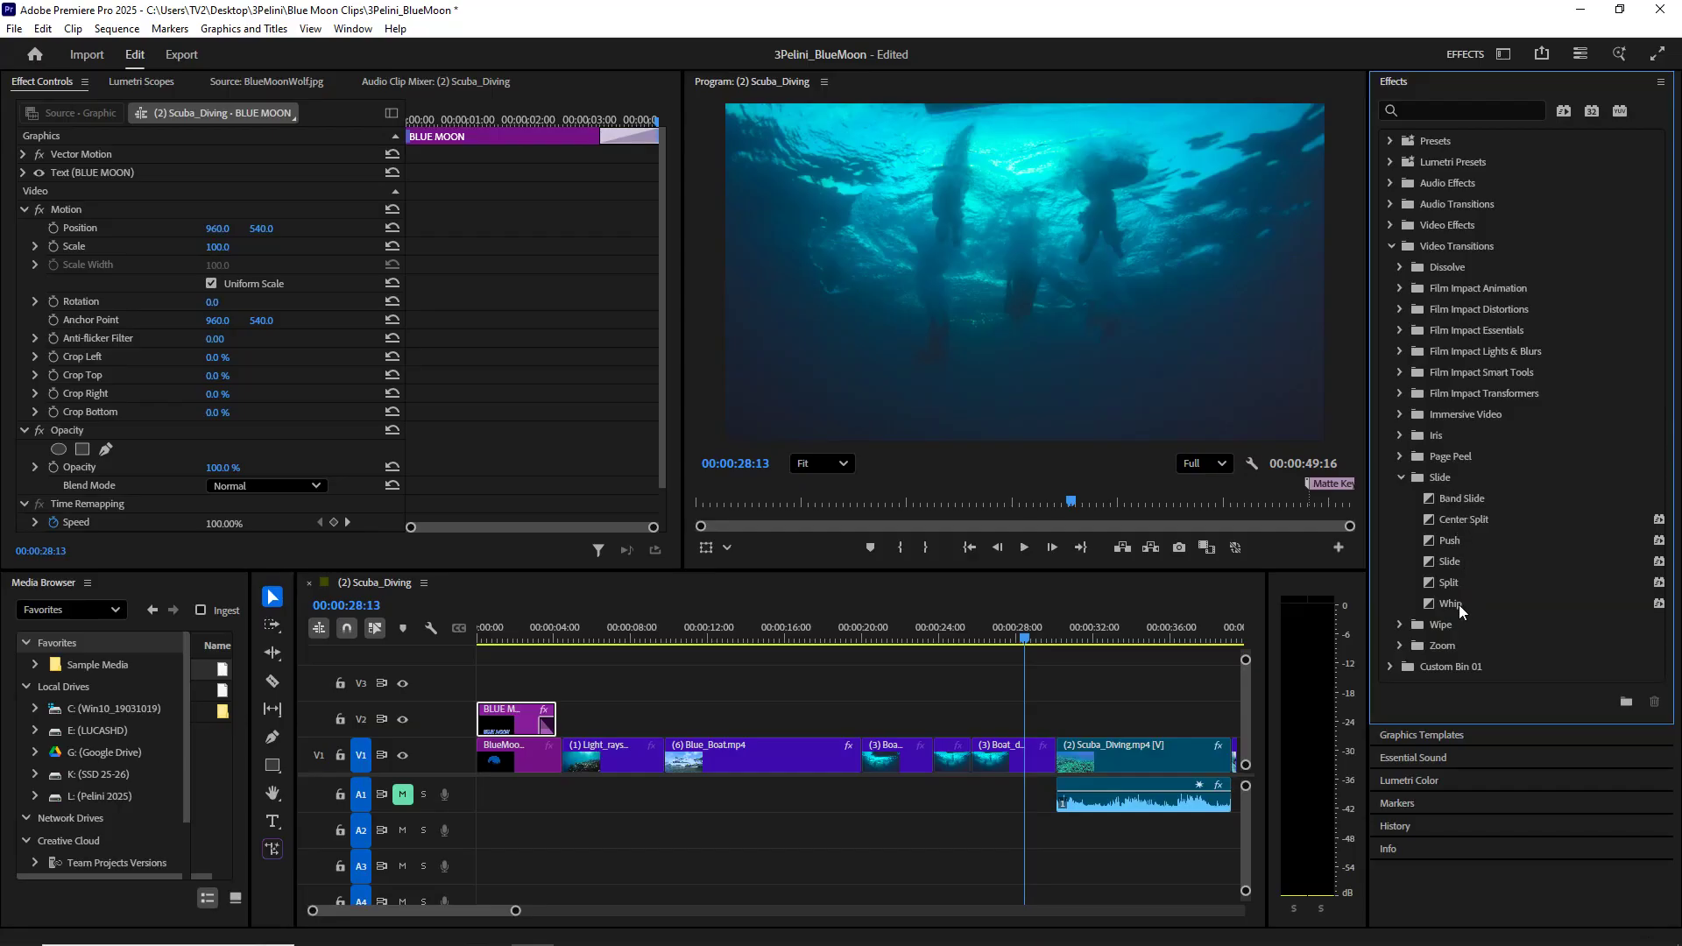
pyautogui.moveTo(1463, 605); pyautogui.dragTo(912, 656)
pyautogui.moveTo(711, 692); pyautogui.dragTo(675, 776)
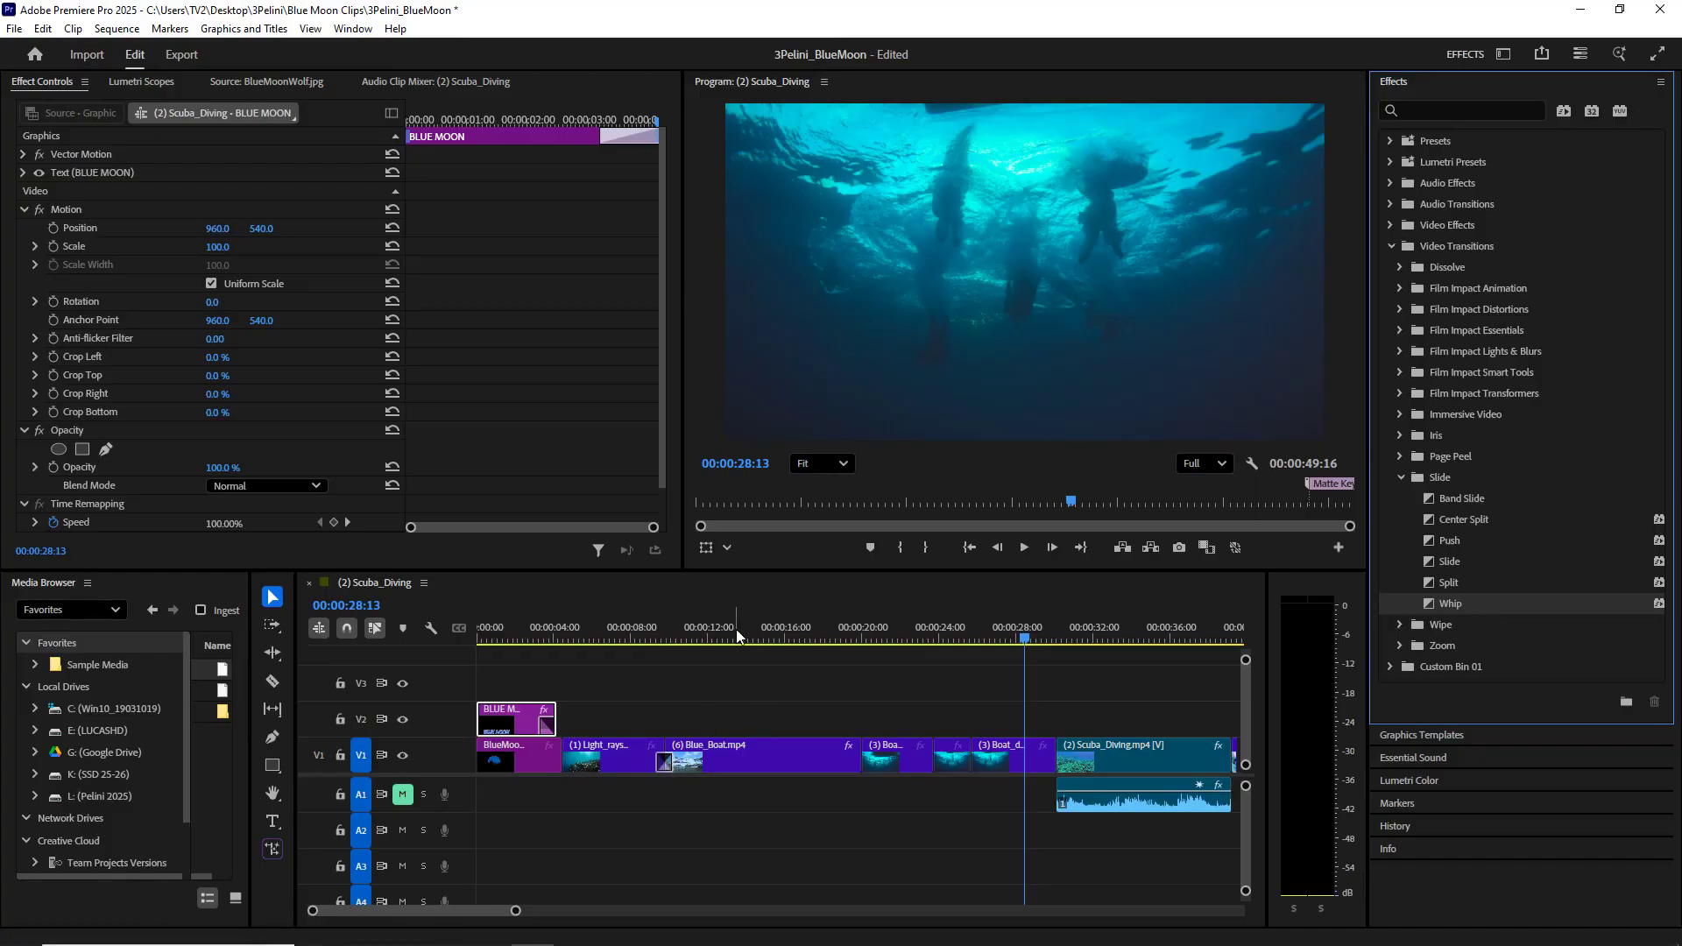
# Step: Play the sequence from just before the Blue_Boat clip to preview the Whip transition
pyautogui.moveTo(737, 633); pyautogui.dragTo(647, 653)
pyautogui.click(1024, 548)
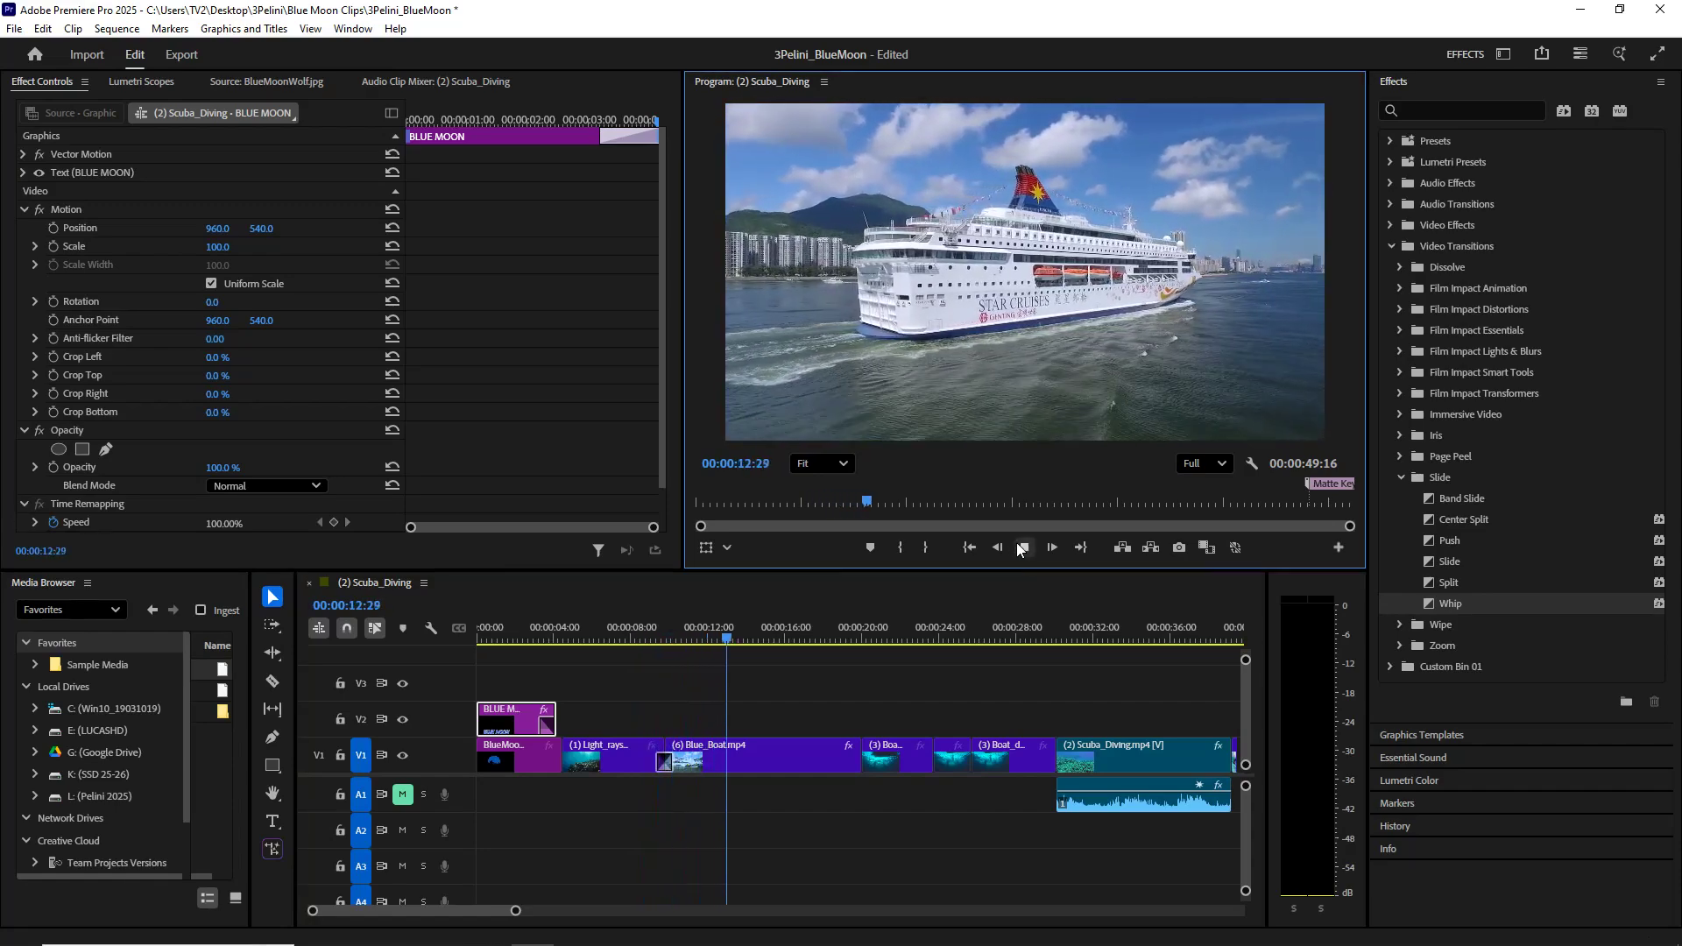
# Step: Delete the Whip transition between the (1) Light_rays and (6) Blue_Boat clips, restore it, and scrub across the cut
pyautogui.click(1022, 549)
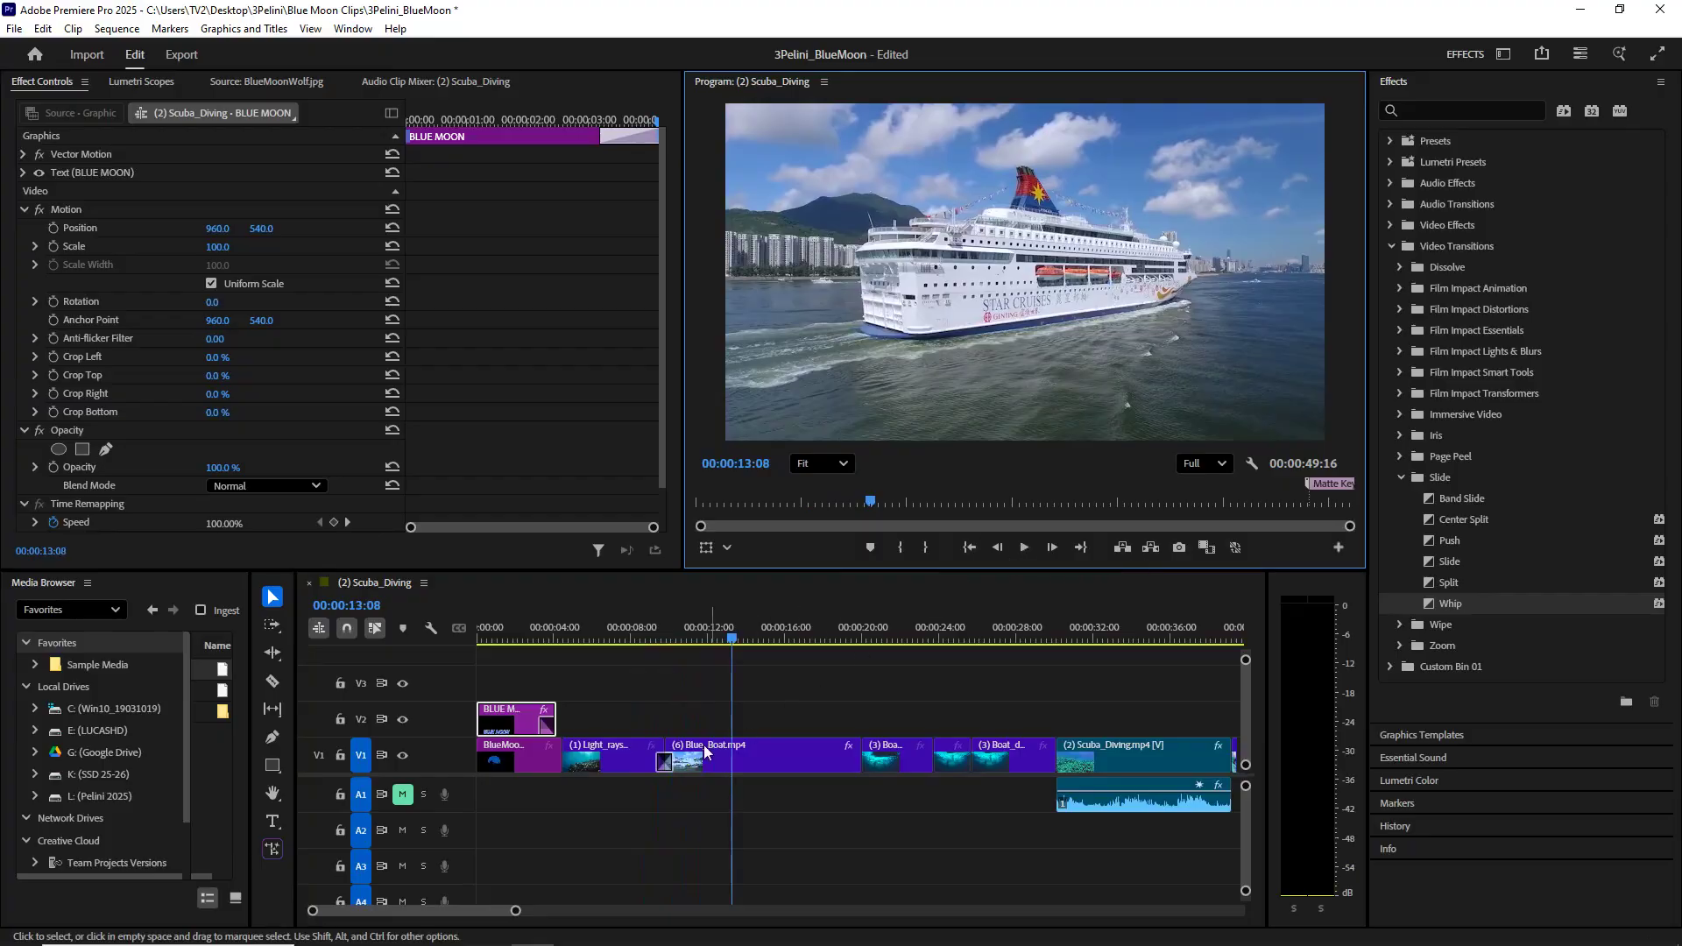
pyautogui.click(666, 762)
pyautogui.click(666, 766)
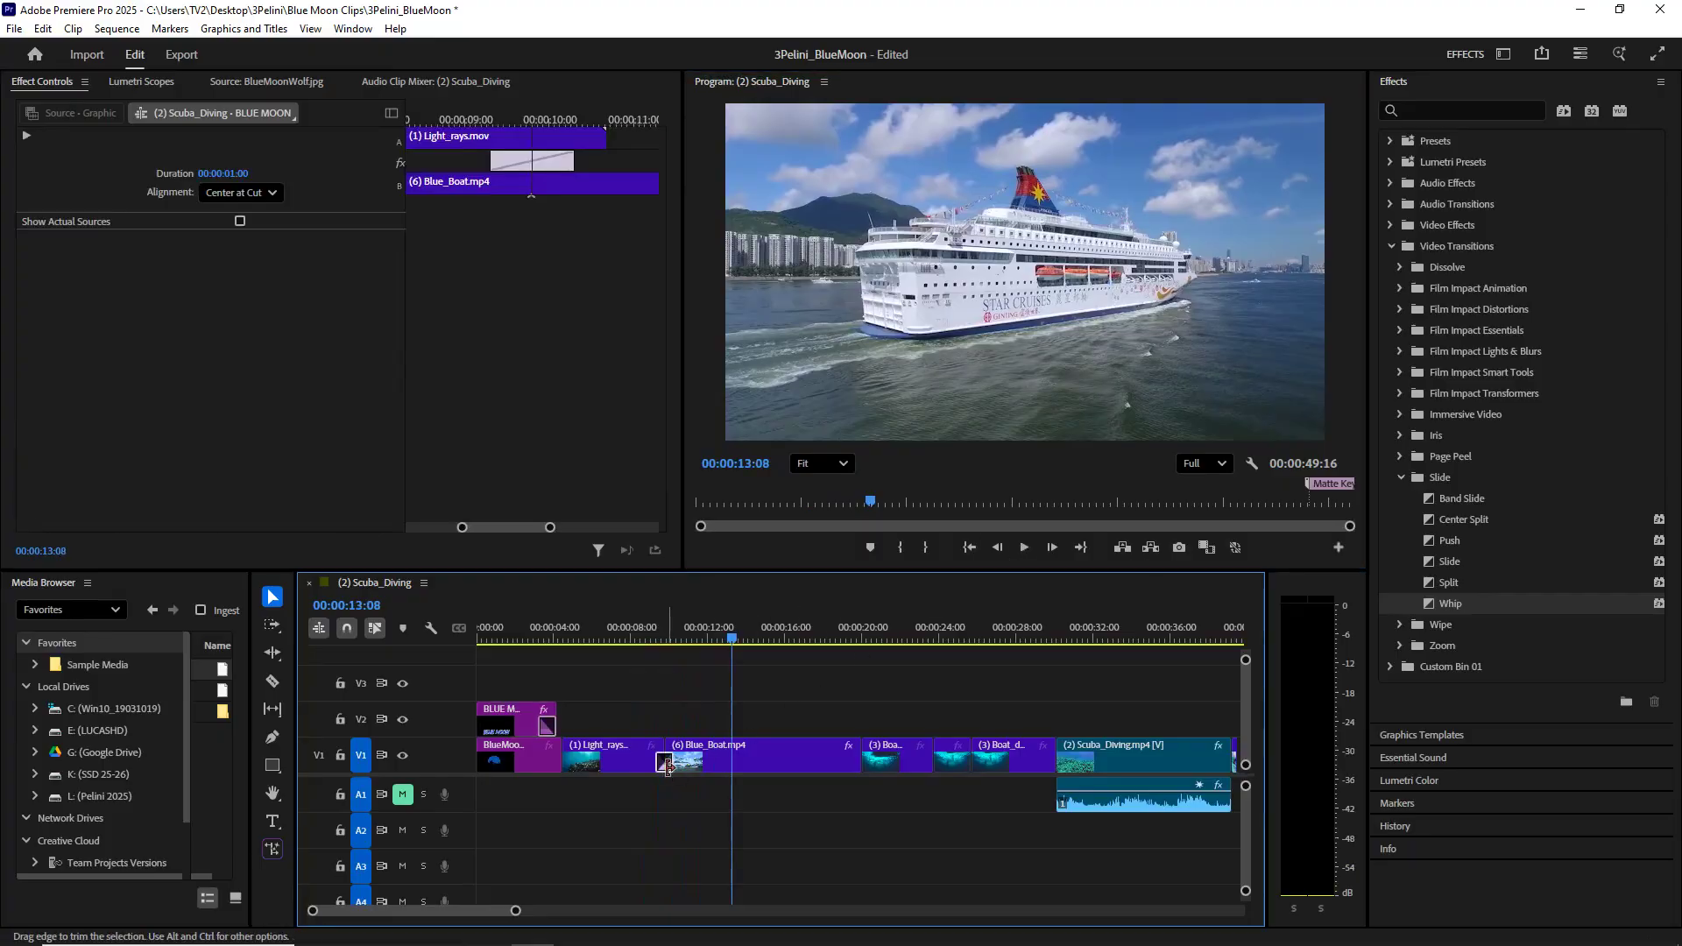
pyautogui.press('Delete')
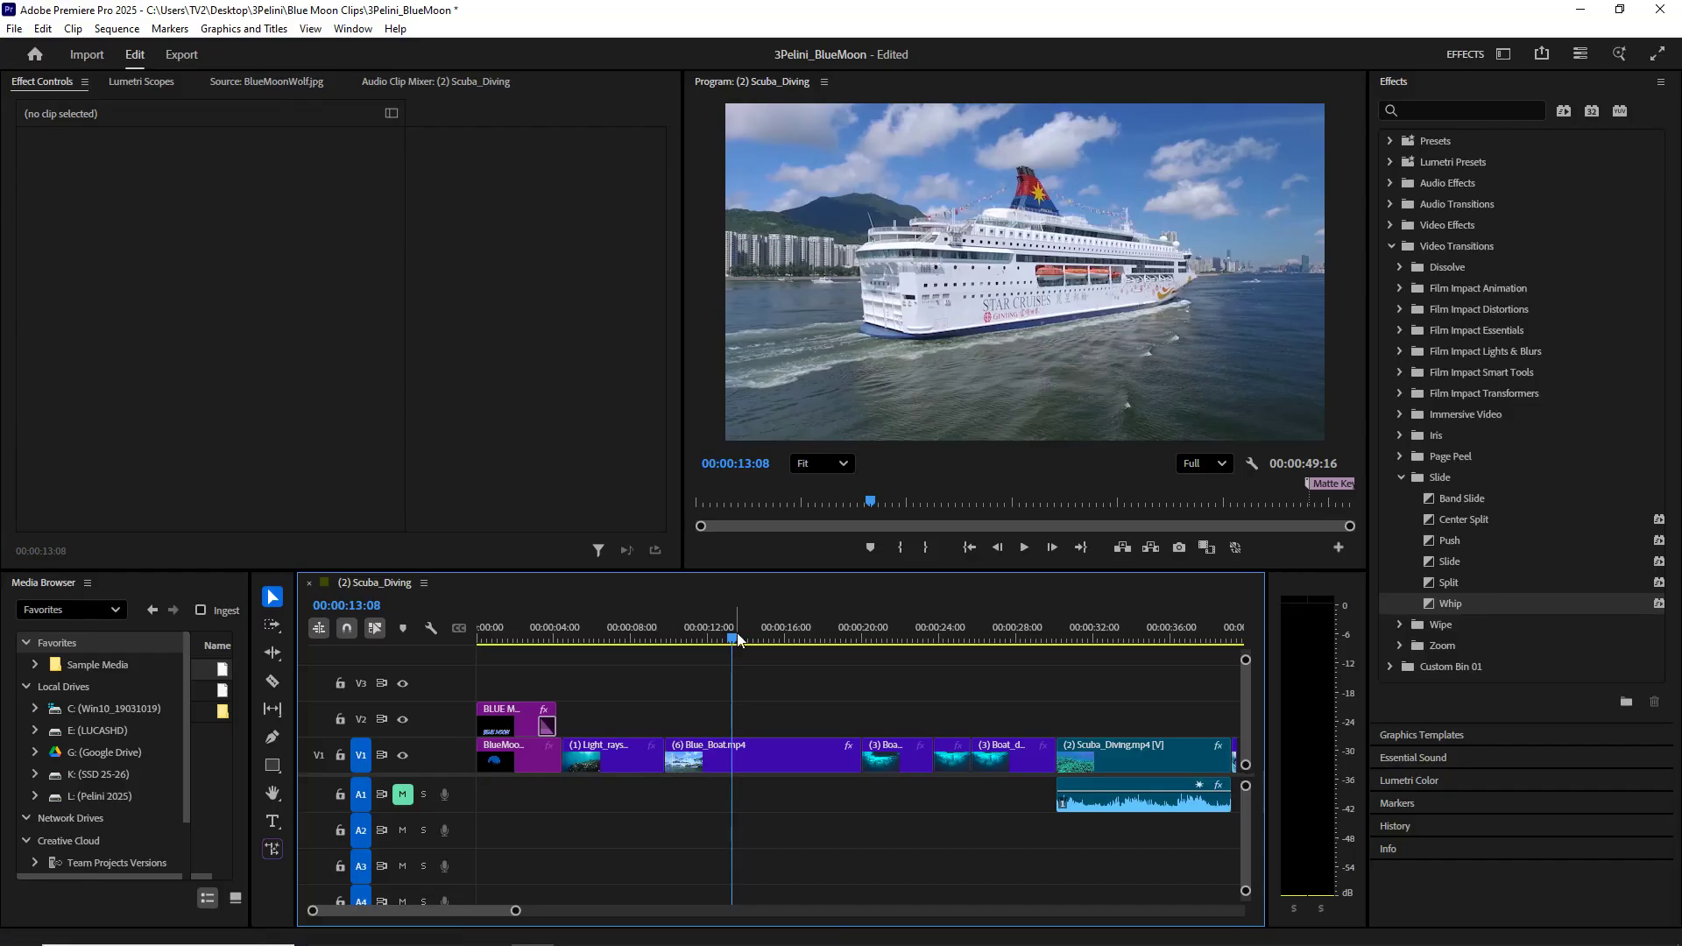
pyautogui.moveTo(728, 638); pyautogui.dragTo(686, 640)
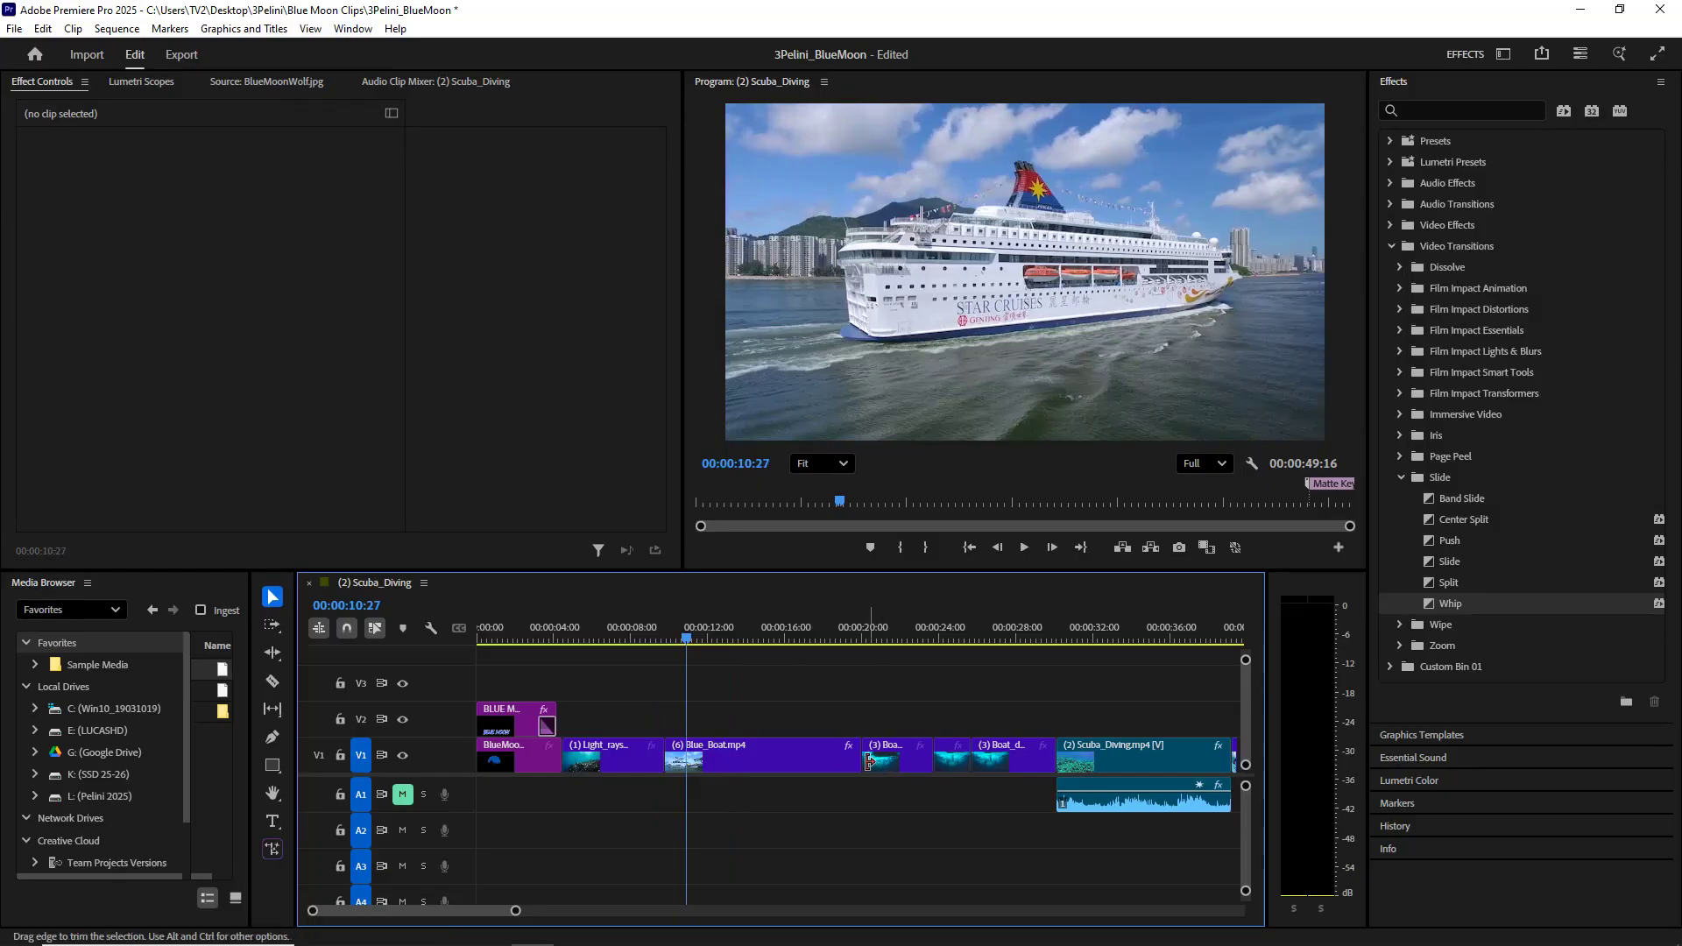
pyautogui.moveTo(686, 638); pyautogui.dragTo(654, 647)
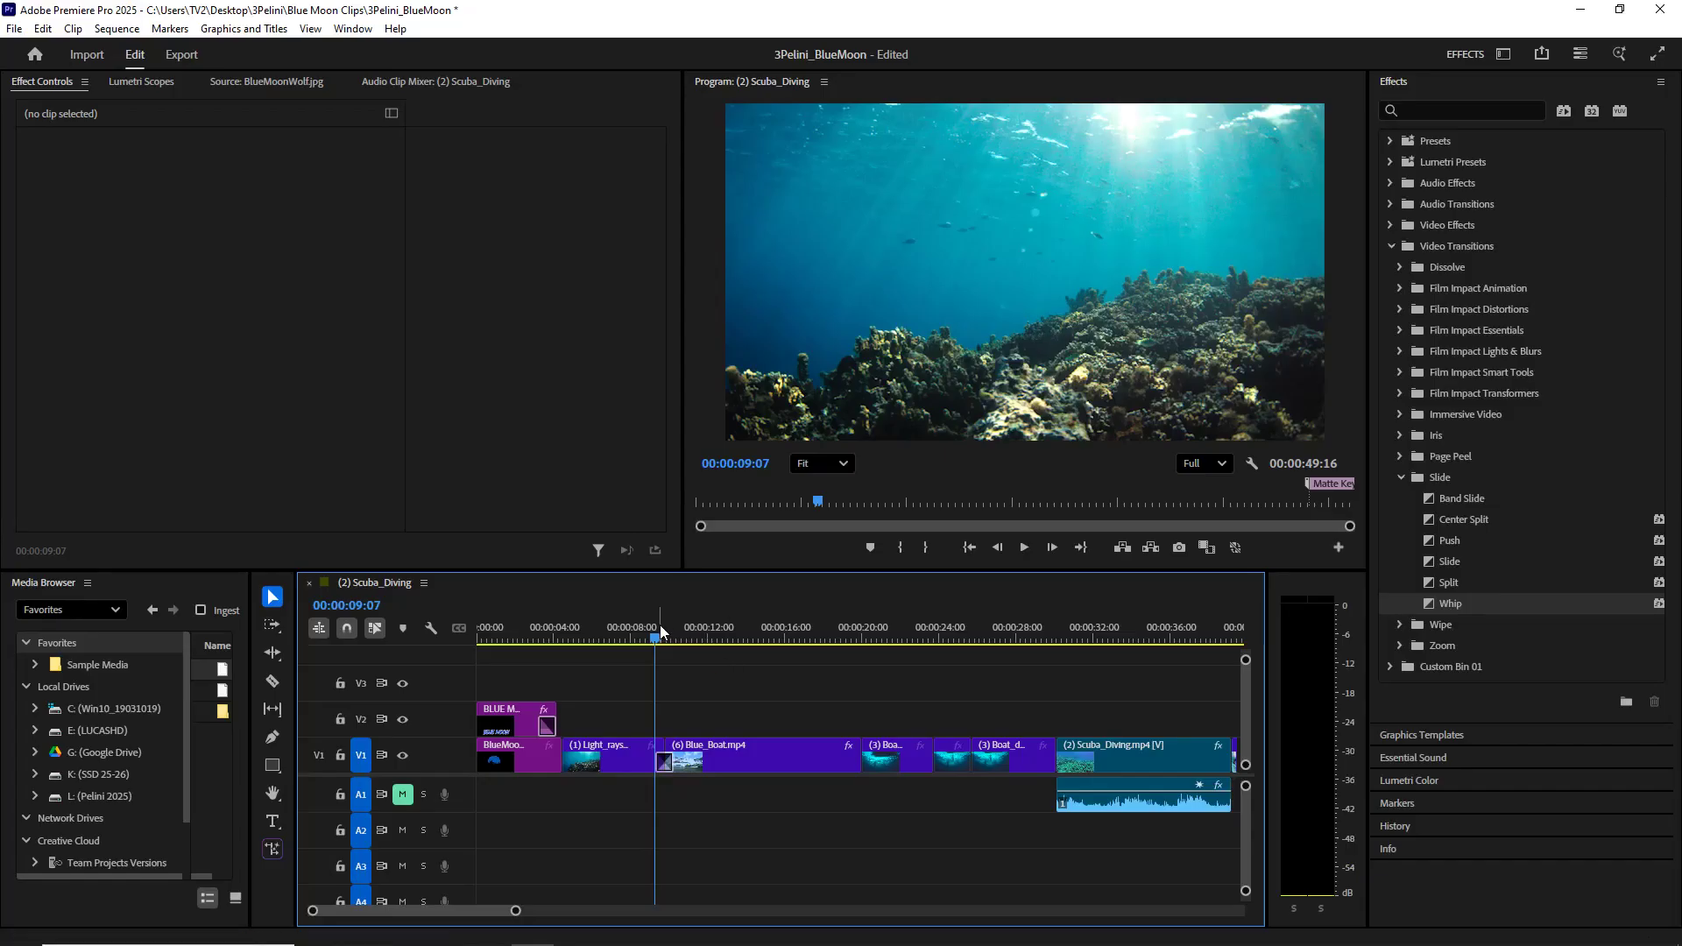
pyautogui.moveTo(657, 639); pyautogui.dragTo(669, 640)
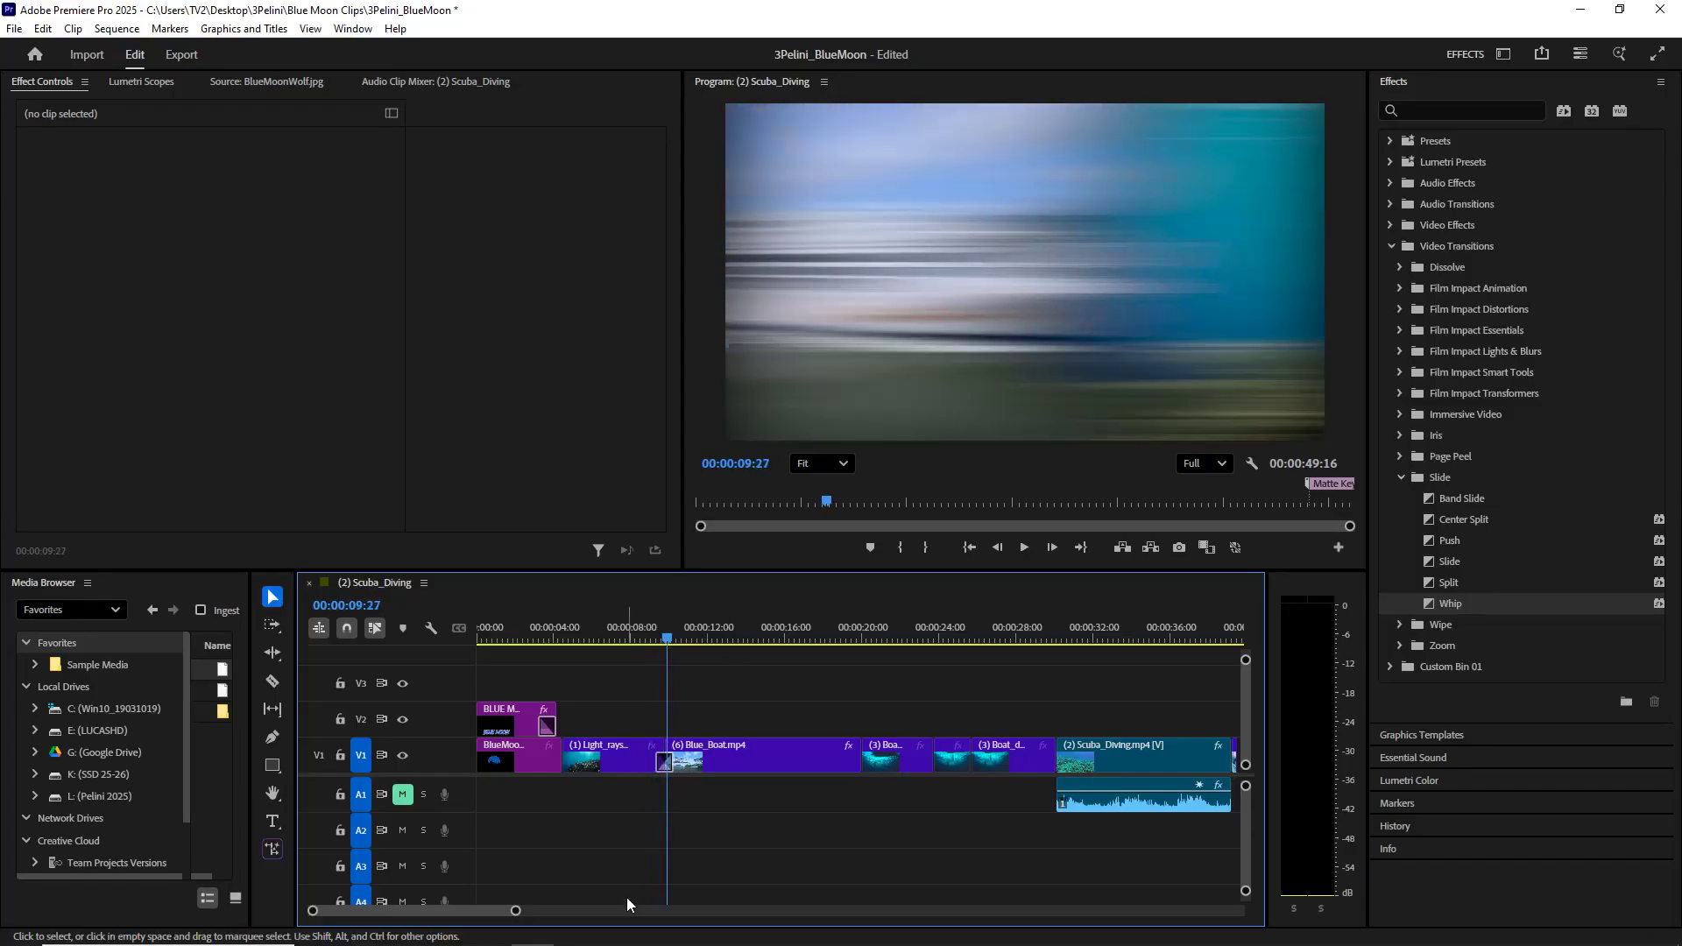
# Step: Check the BLUE MOON EDIT - INSTRUCTIONS.jpg storyboard and switch Premiere Pro to the Prelude workspace
pyautogui.click(659, 931)
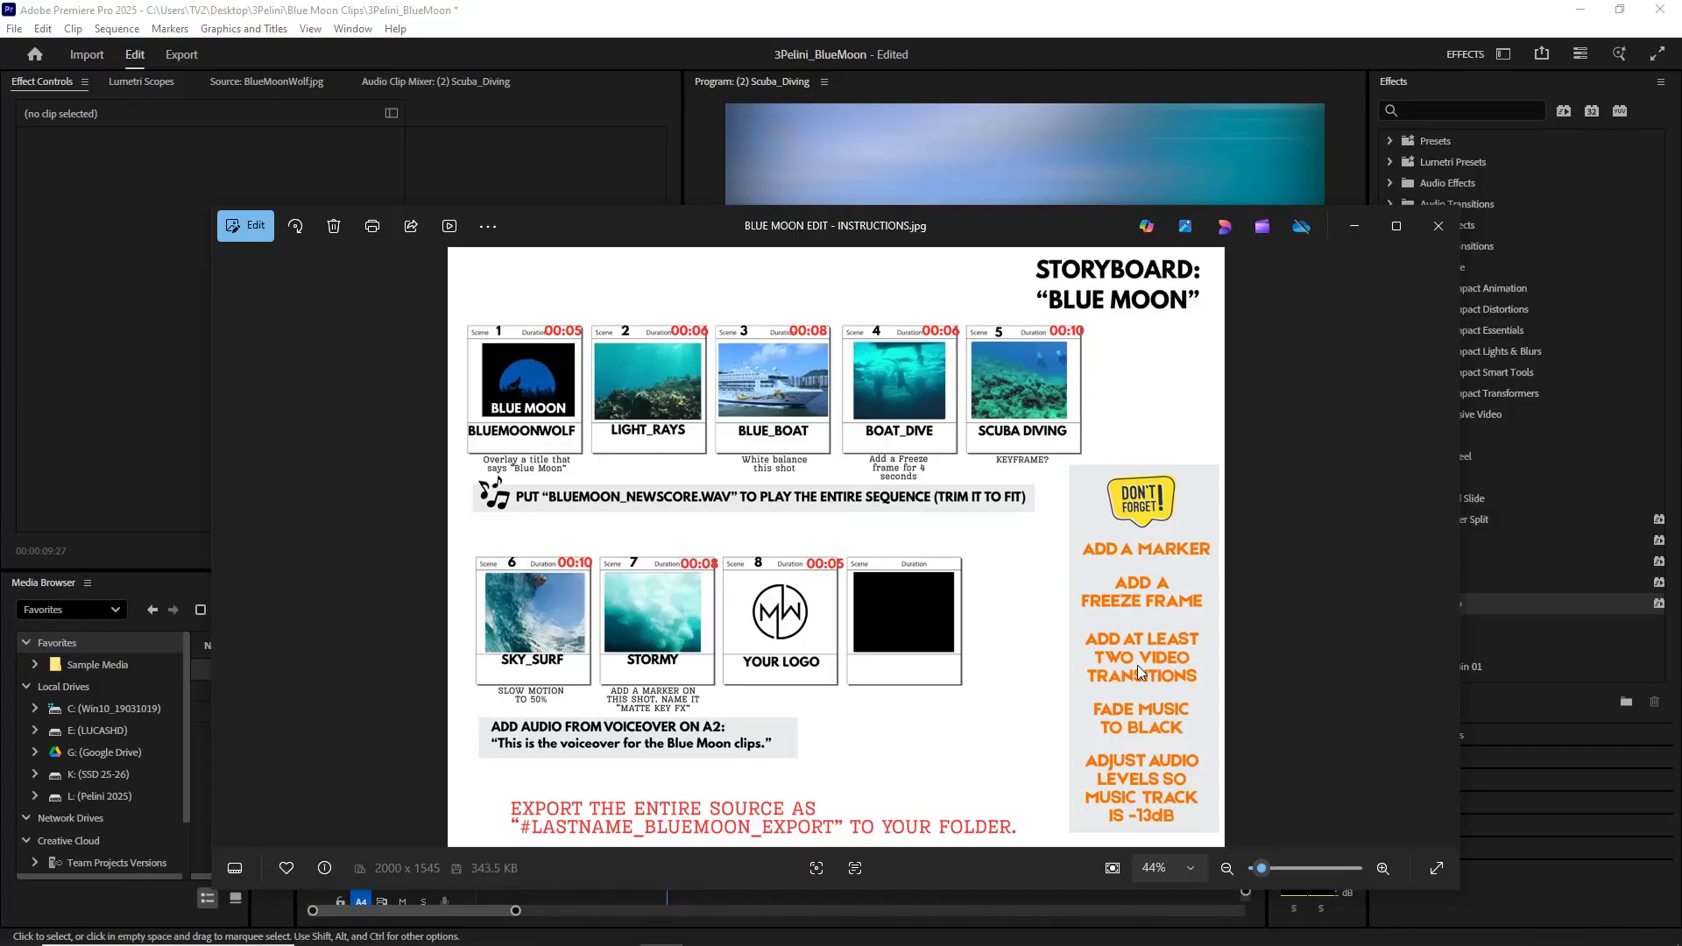
pyautogui.click(1354, 226)
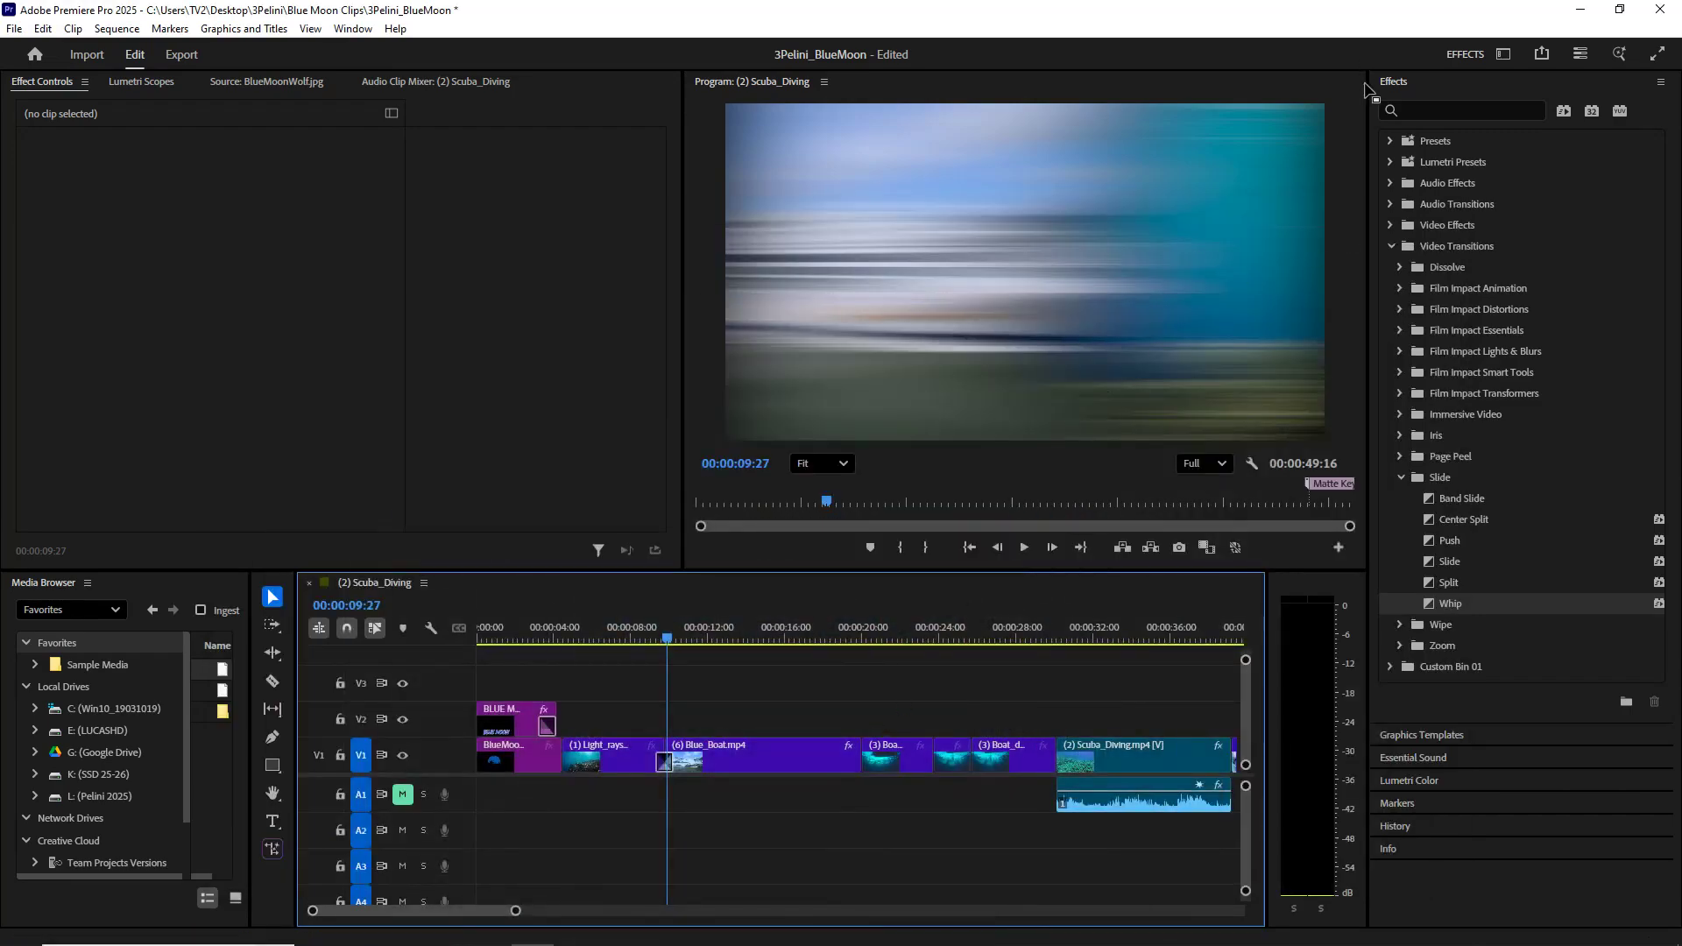
pyautogui.click(1504, 55)
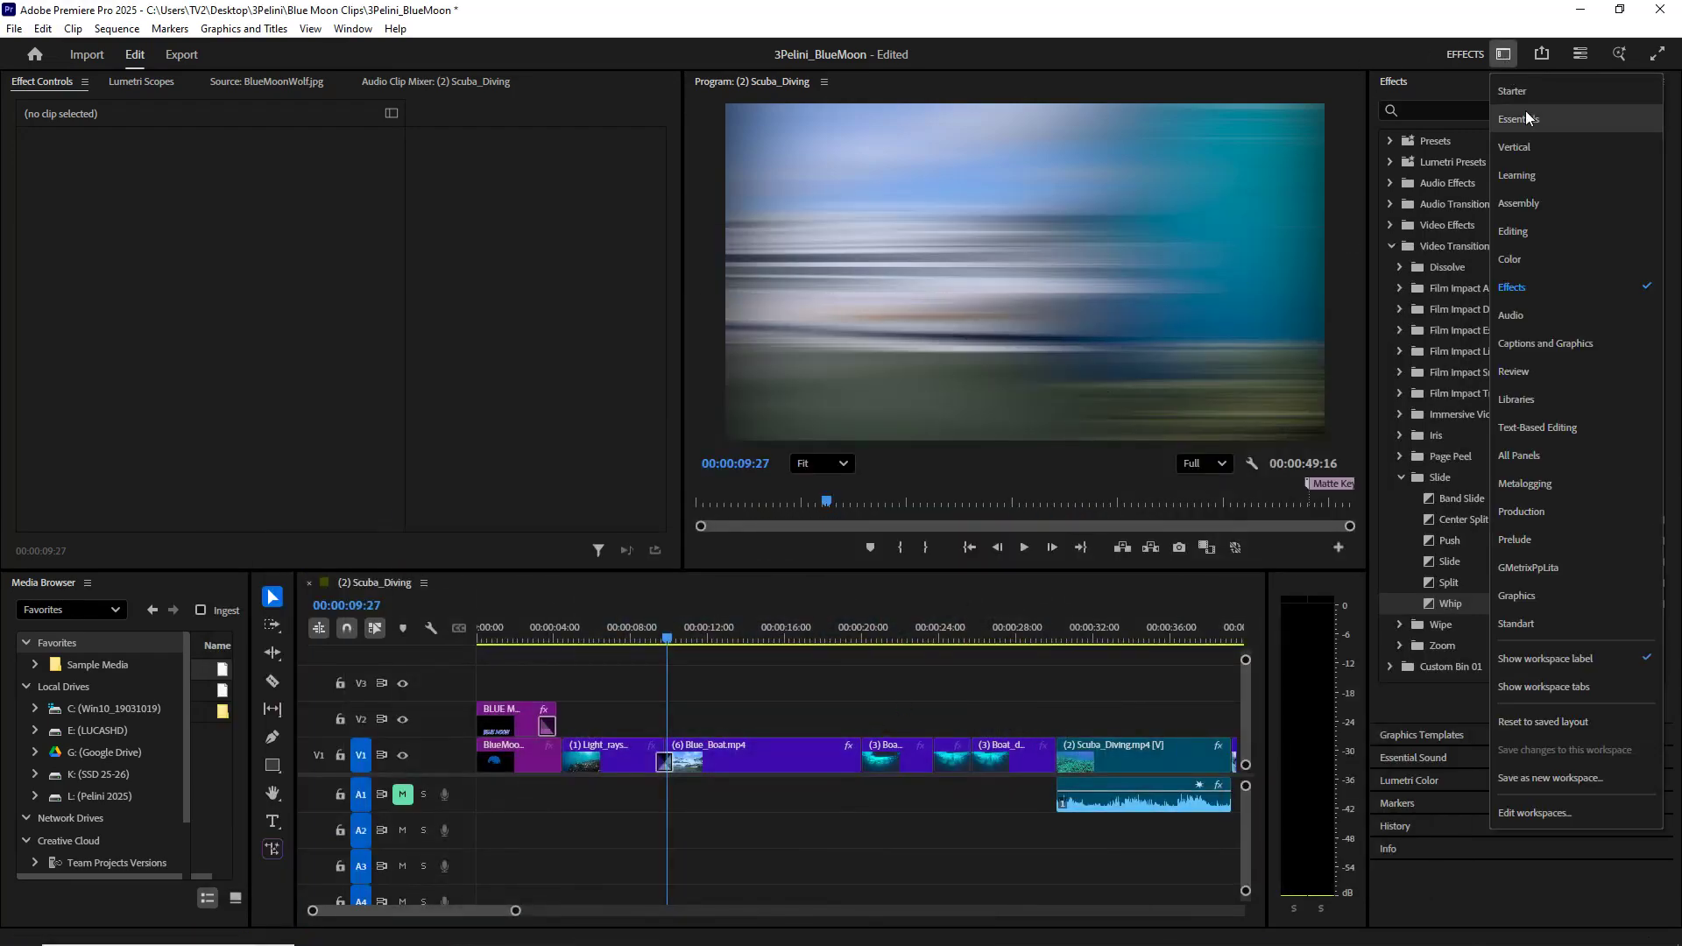
pyautogui.click(1522, 540)
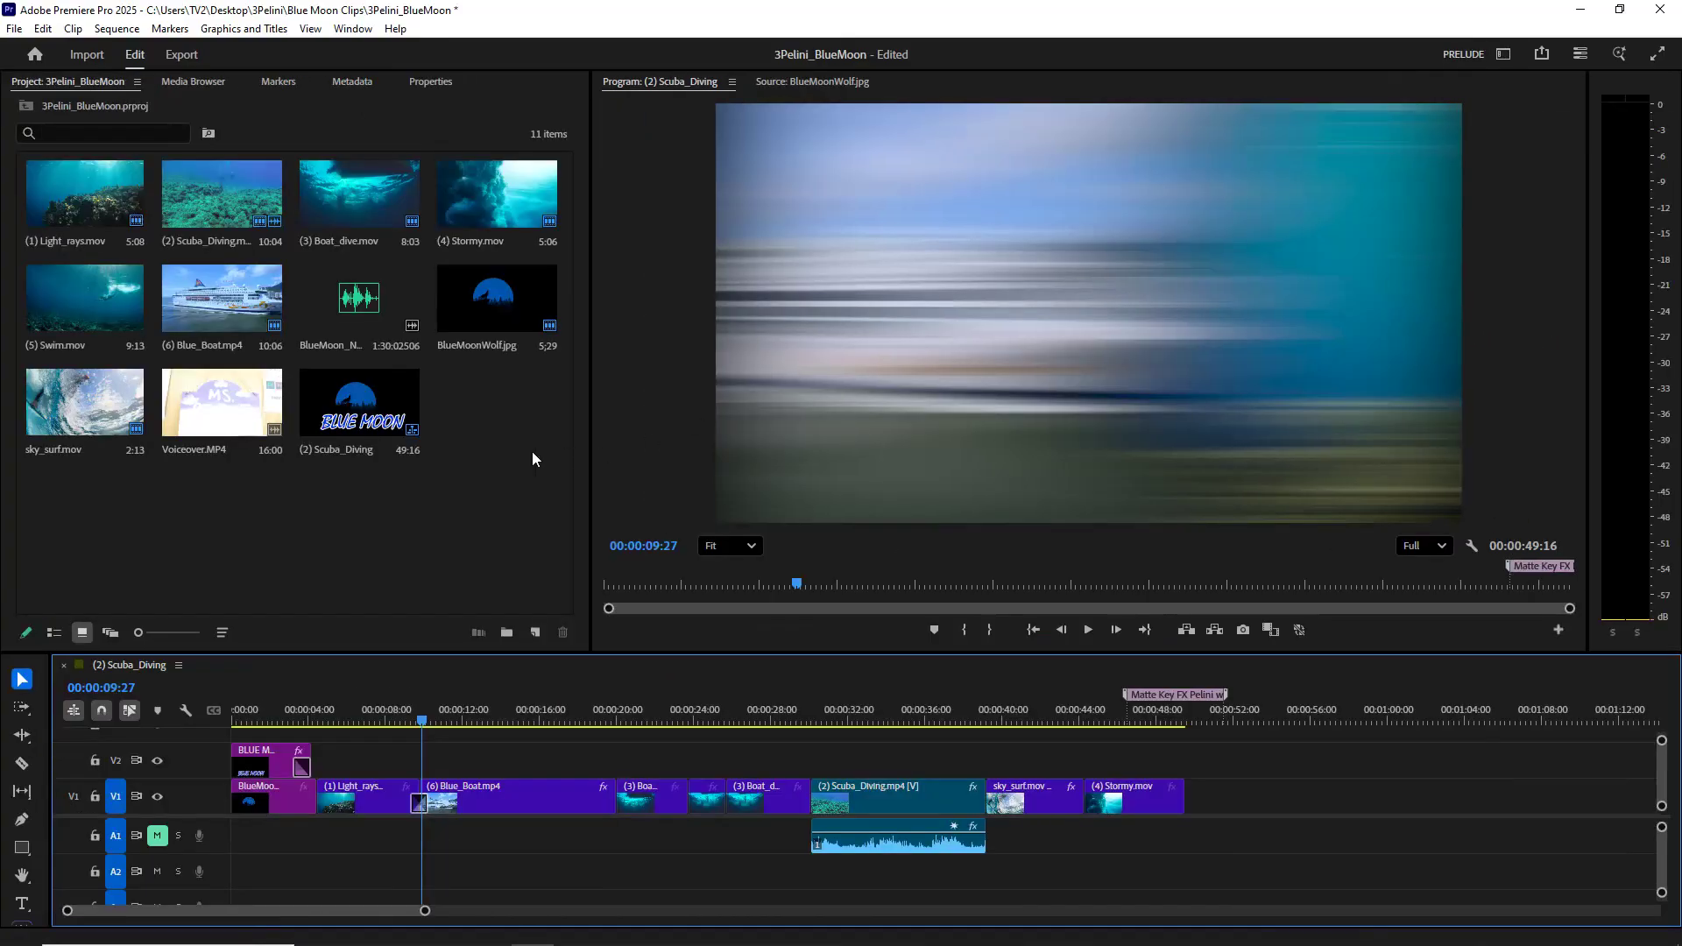
# Step: Open BlueMoon_NewScore.wav in the Source monitor and mark its Out point at 00;00;42;26
pyautogui.doubleClick(380, 304)
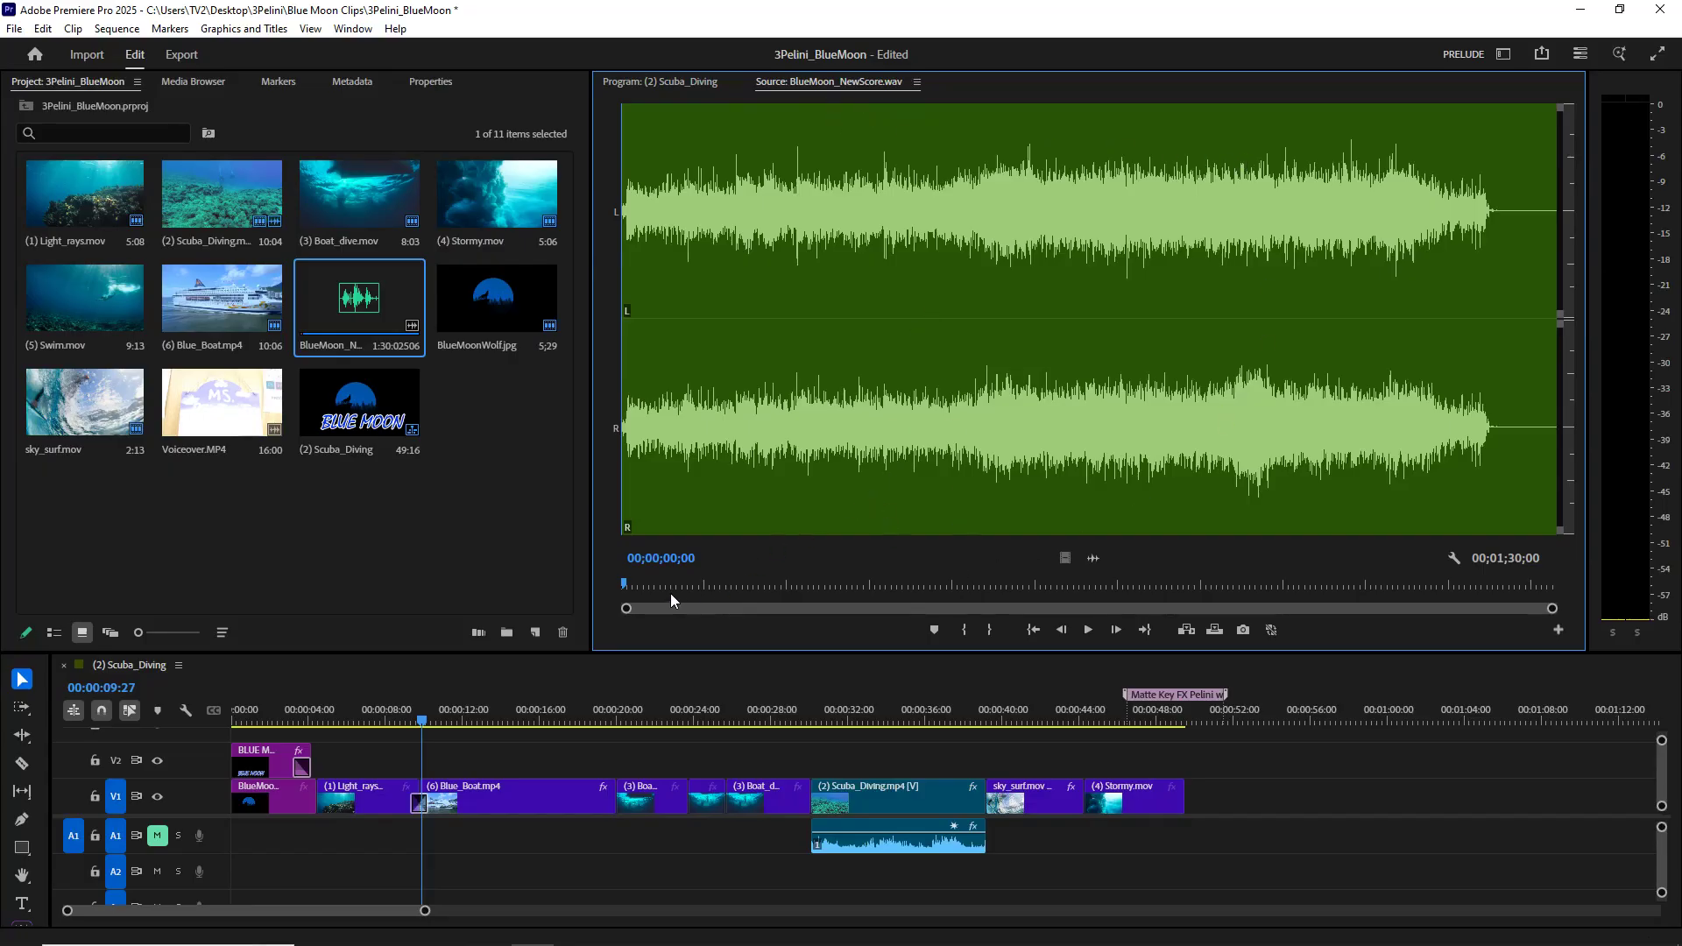
pyautogui.moveTo(624, 583); pyautogui.dragTo(561, 577)
pyautogui.click(1183, 722)
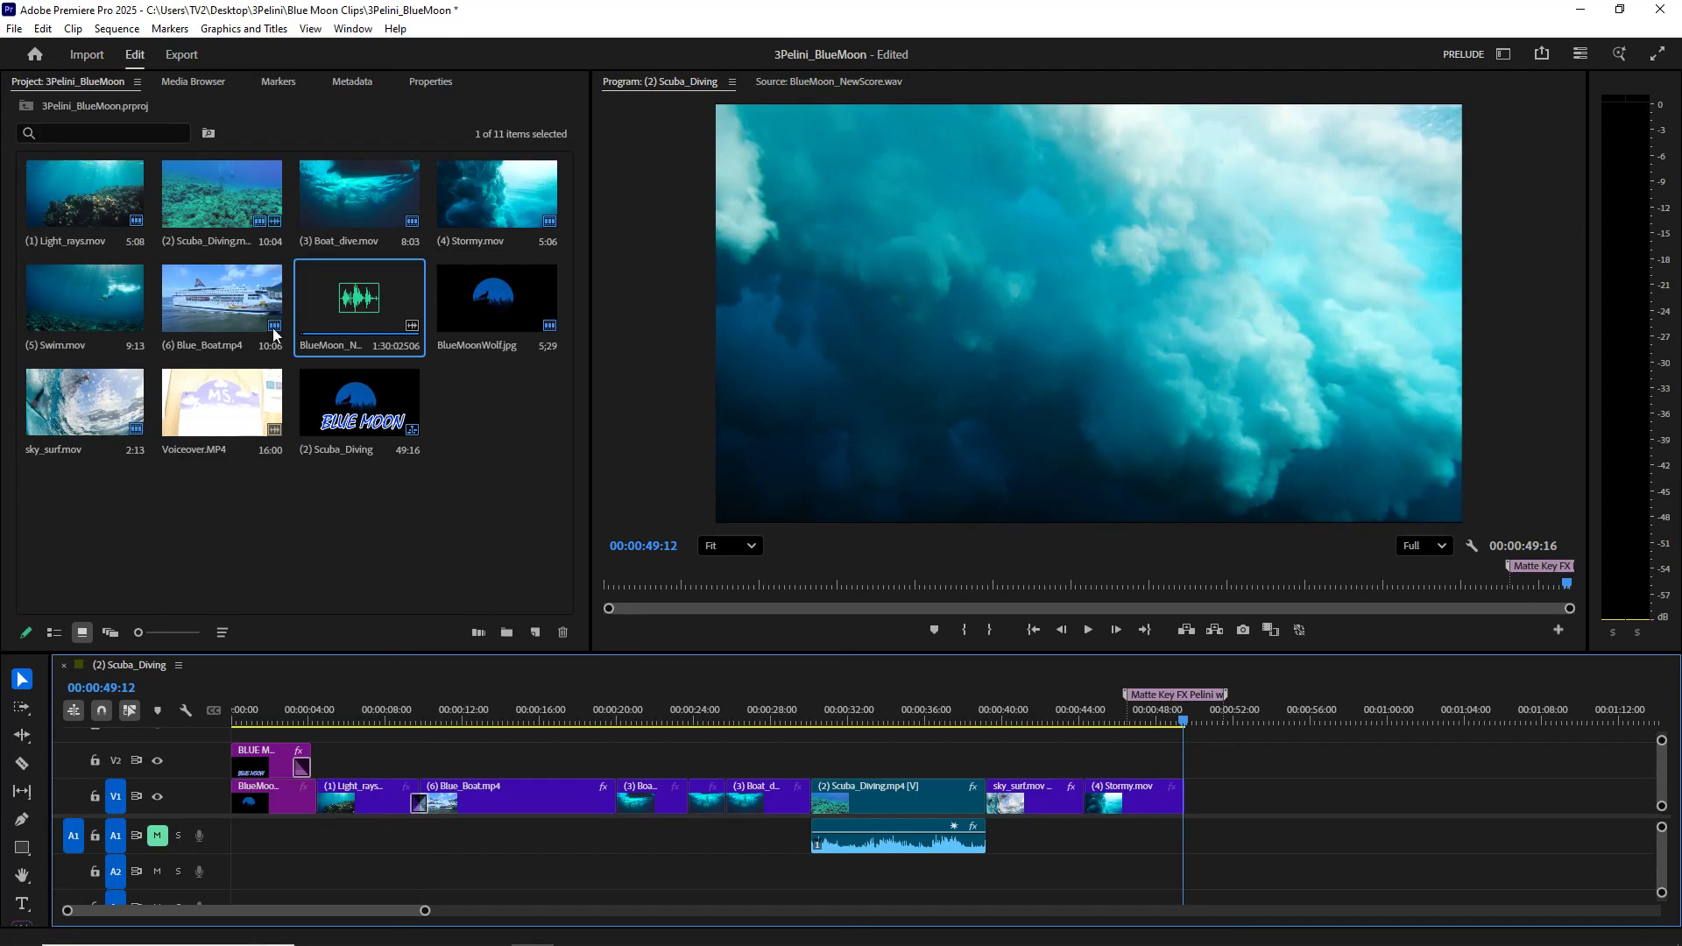
pyautogui.click(827, 81)
pyautogui.moveTo(720, 587); pyautogui.dragTo(1068, 591)
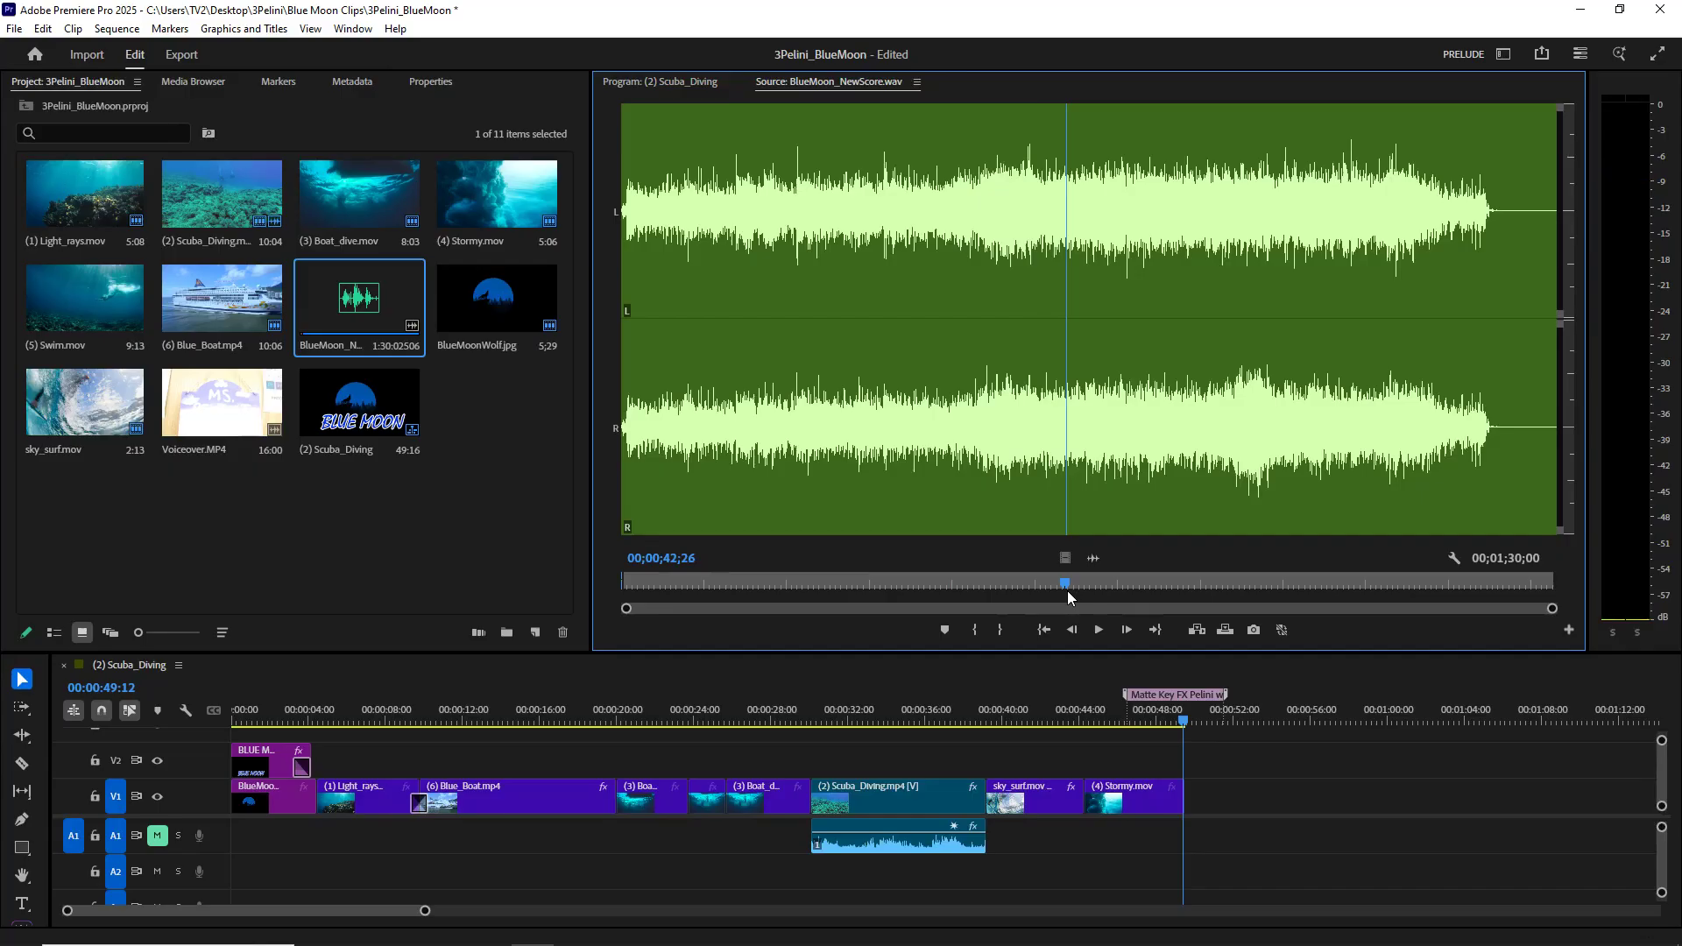
pyautogui.press('o')
# Step: Place the marked part of BlueMoon_NewScore.wav at the start of A2 and extend it to the end of the (4) Stormy clip
pyautogui.click(1103, 630)
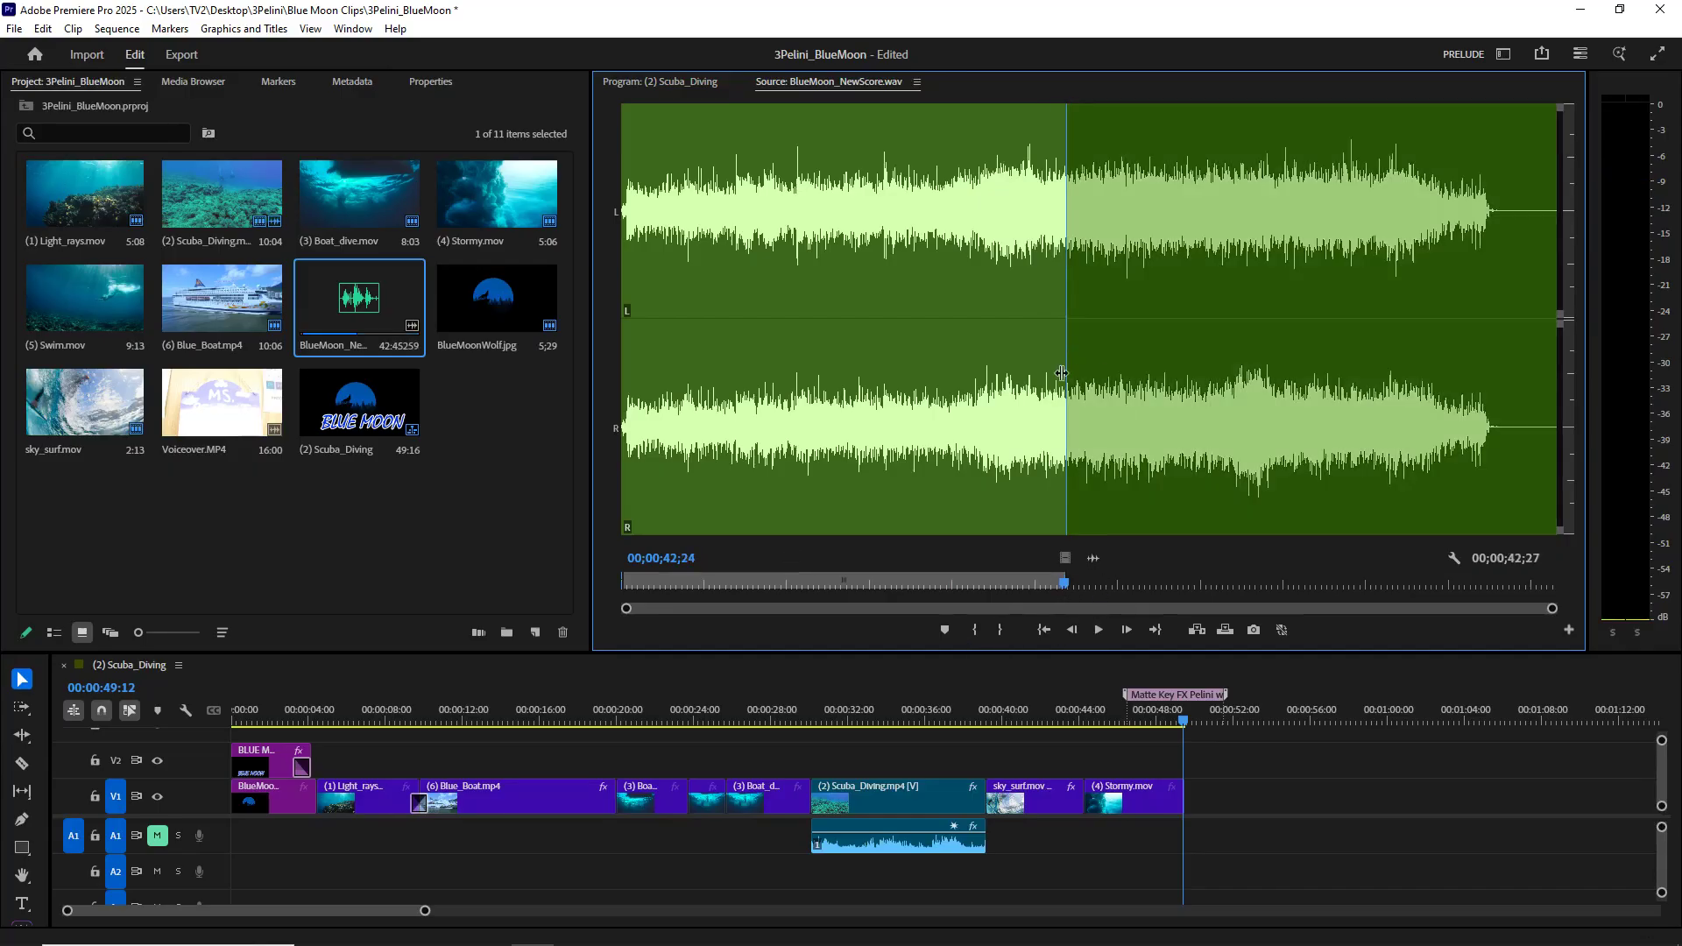
pyautogui.click(1235, 377)
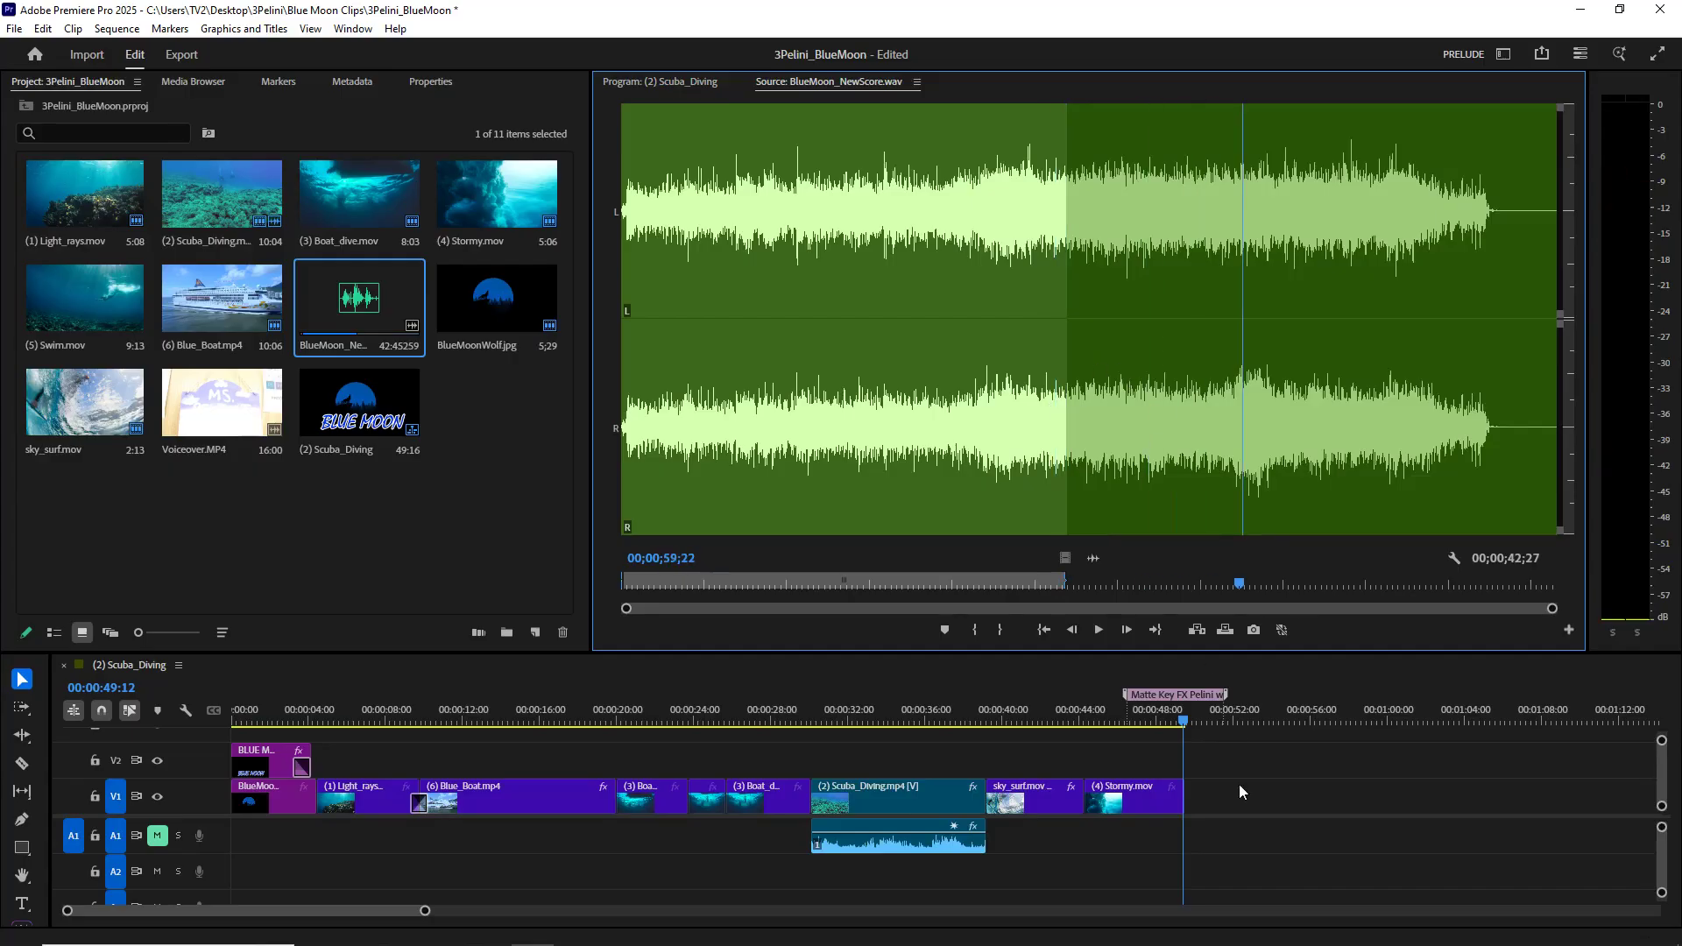
pyautogui.click(961, 263)
pyautogui.click(1186, 427)
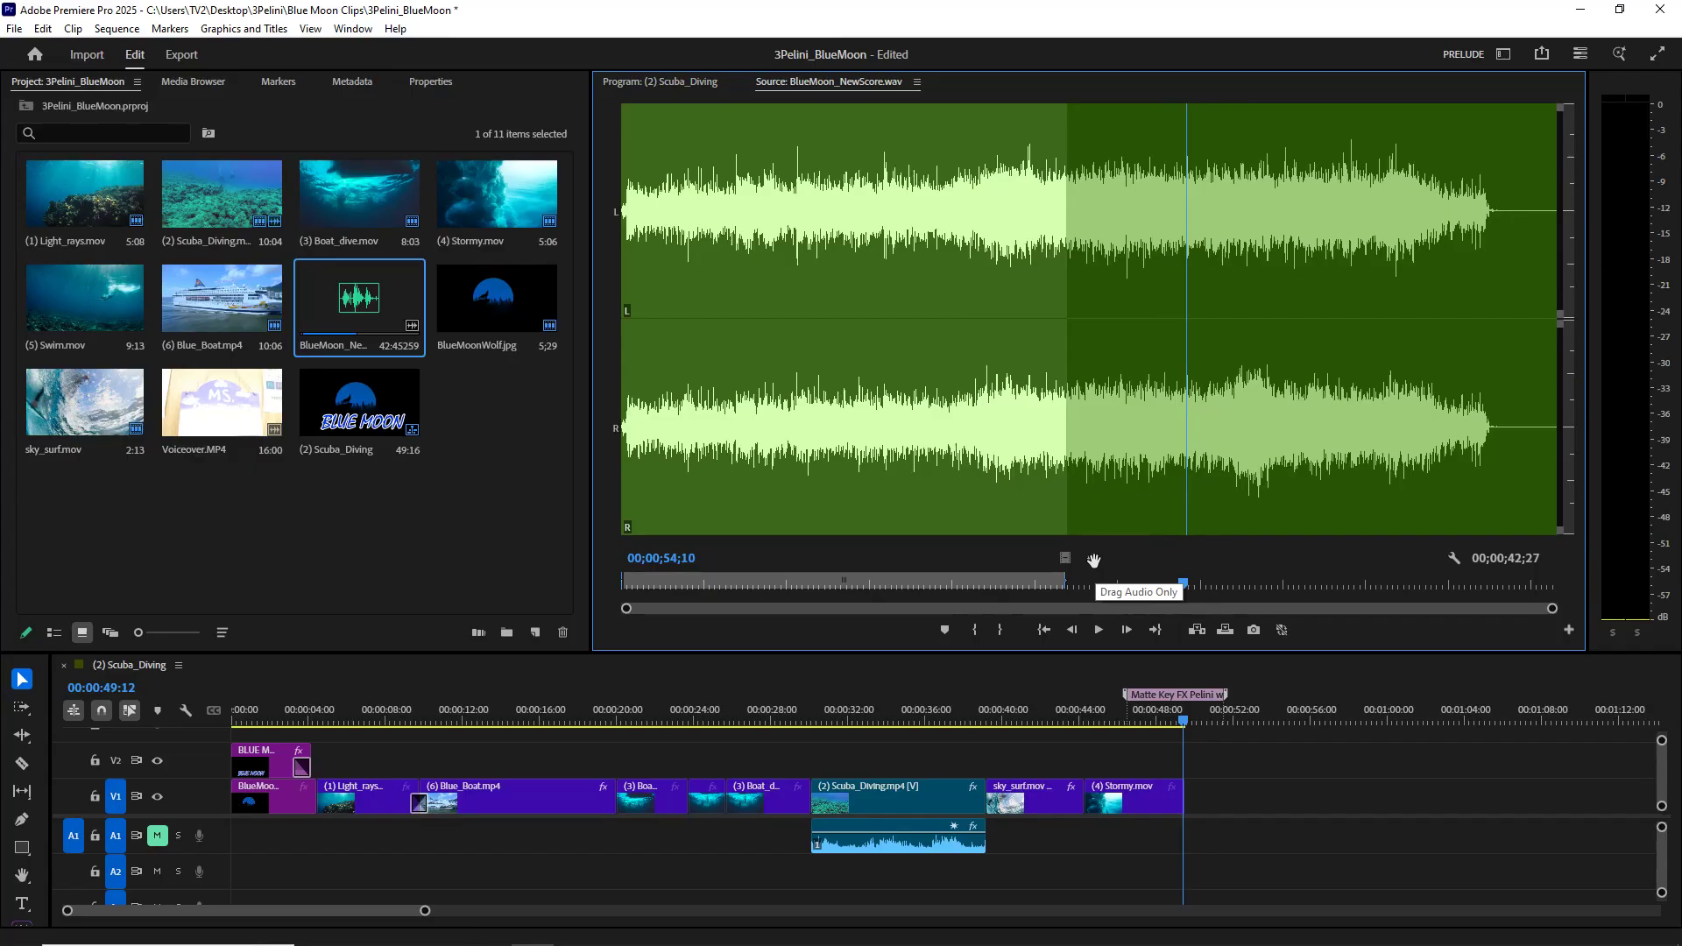
pyautogui.moveTo(896, 734); pyautogui.dragTo(237, 883)
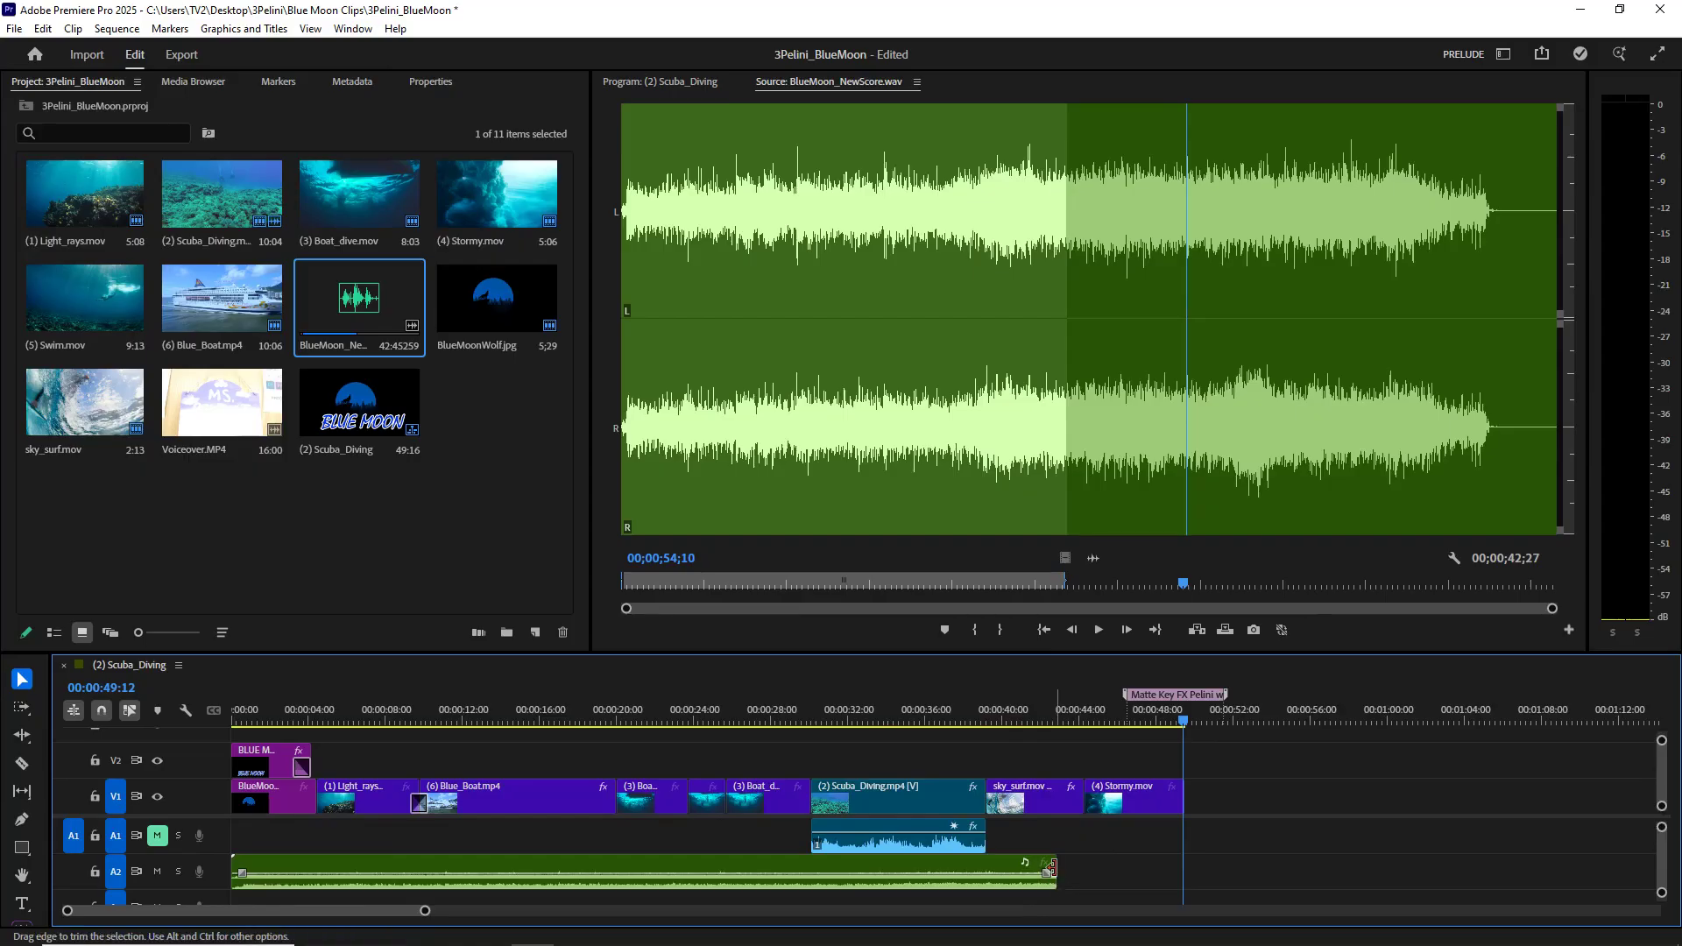
pyautogui.moveTo(1051, 868); pyautogui.dragTo(1178, 868)
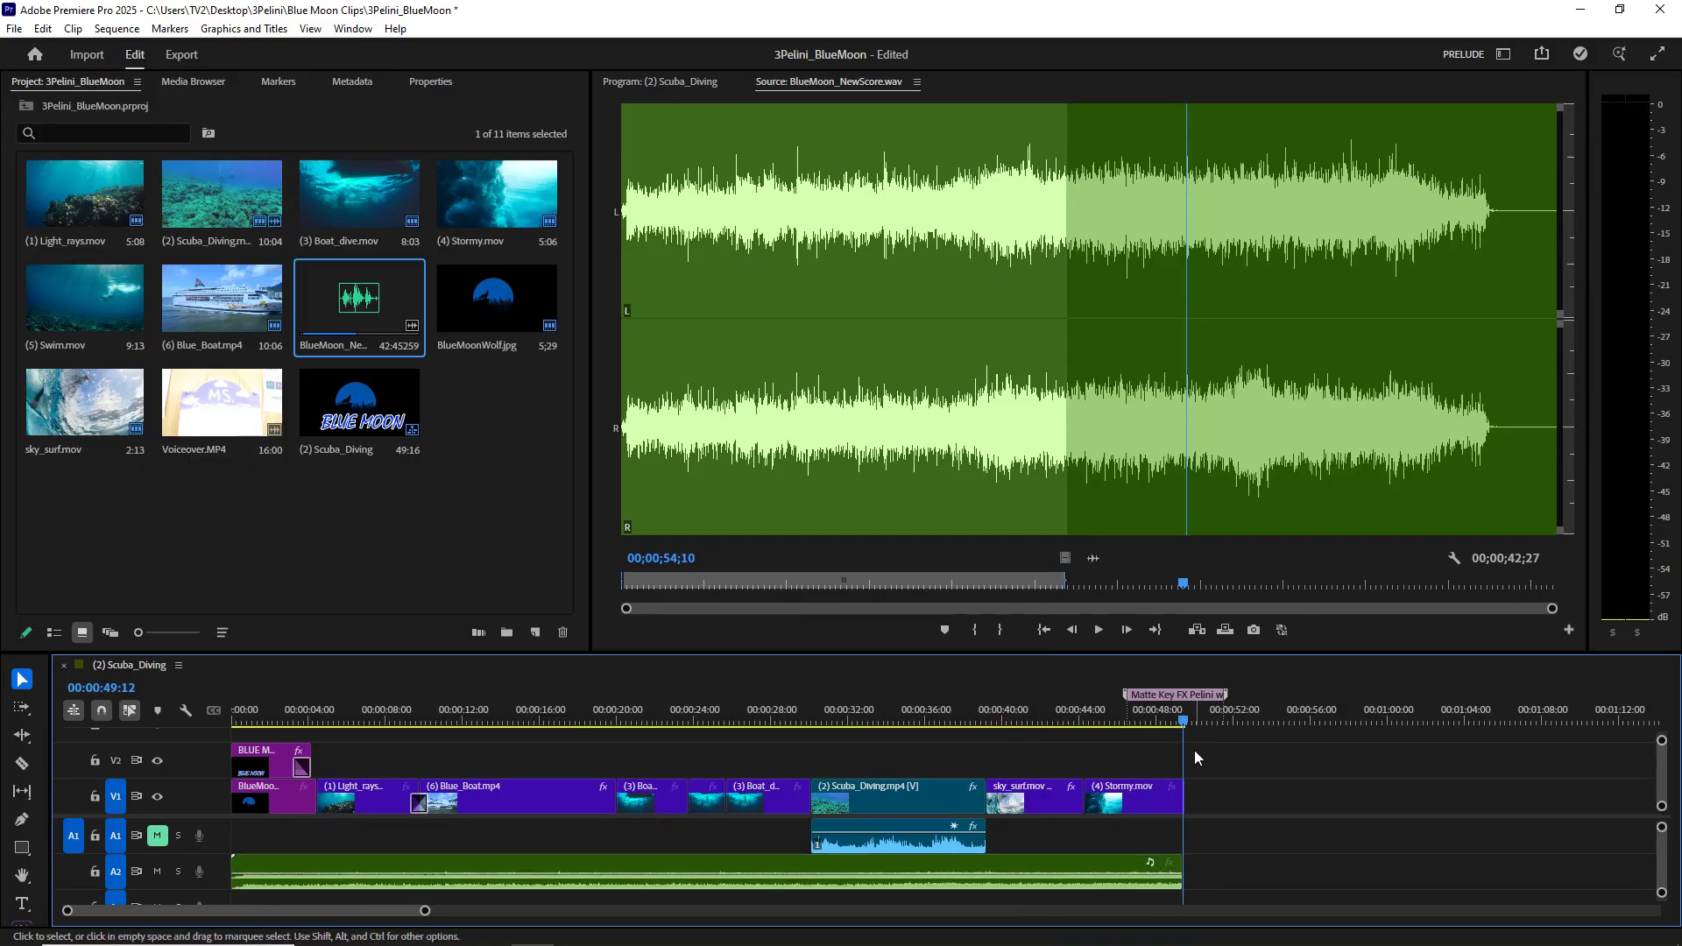
# Step: Apply the default transition to the end of the music clip on A2 and play the sequence's ending
pyautogui.moveTo(1184, 723); pyautogui.dragTo(1102, 799)
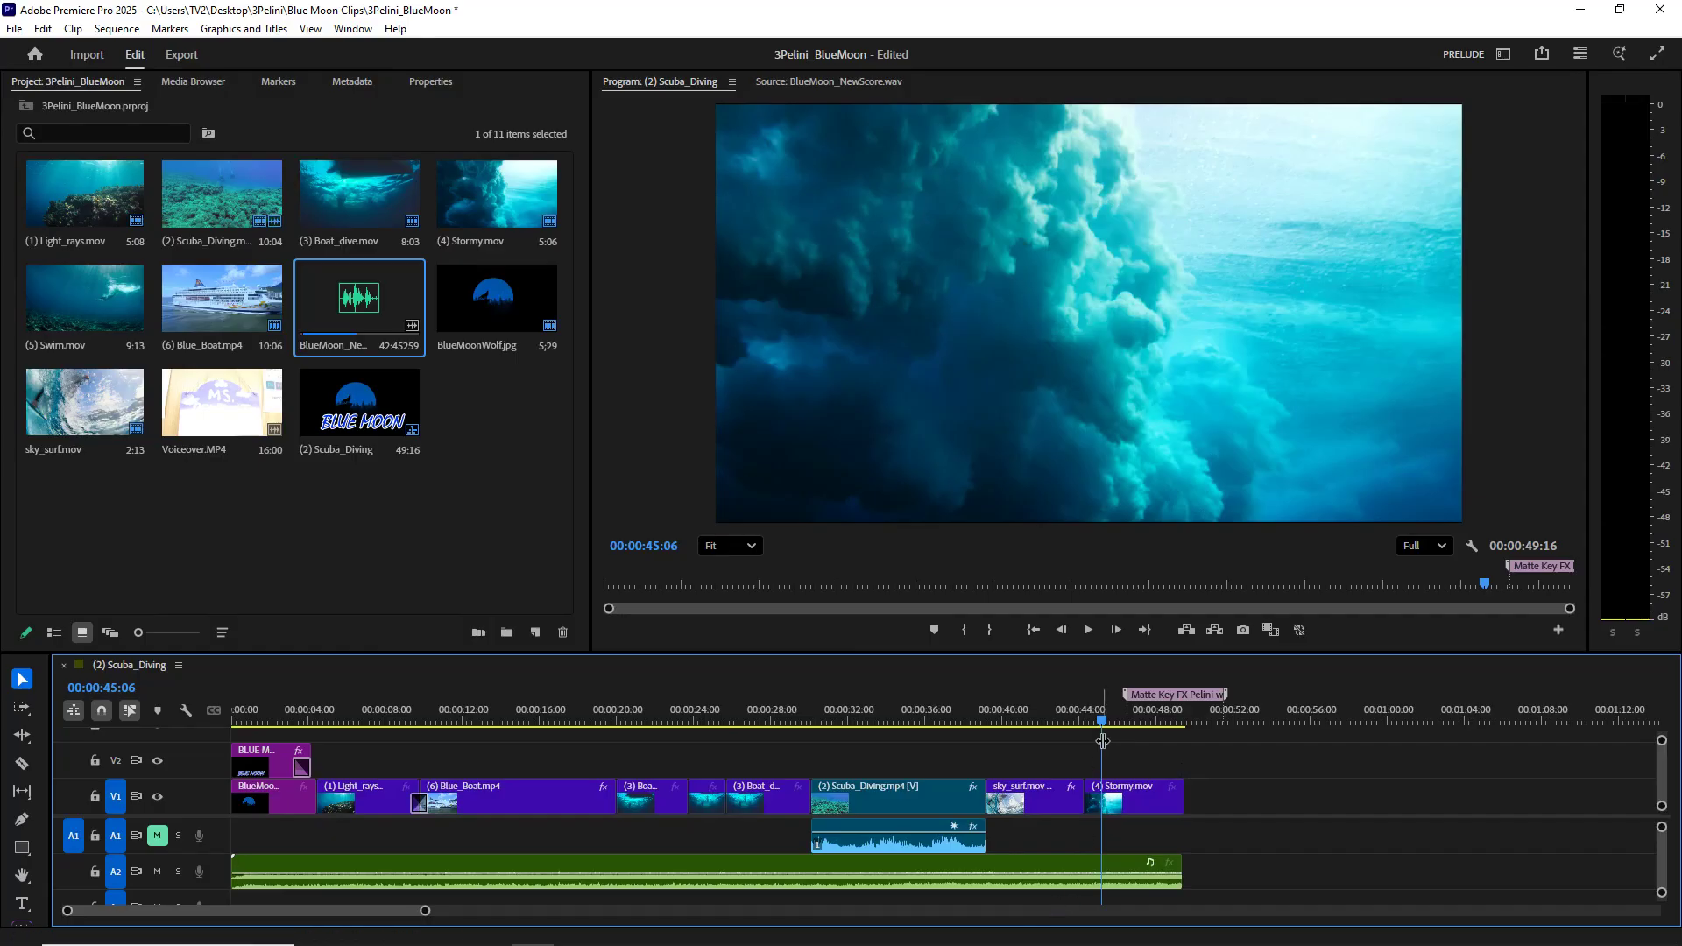
pyautogui.press('space')
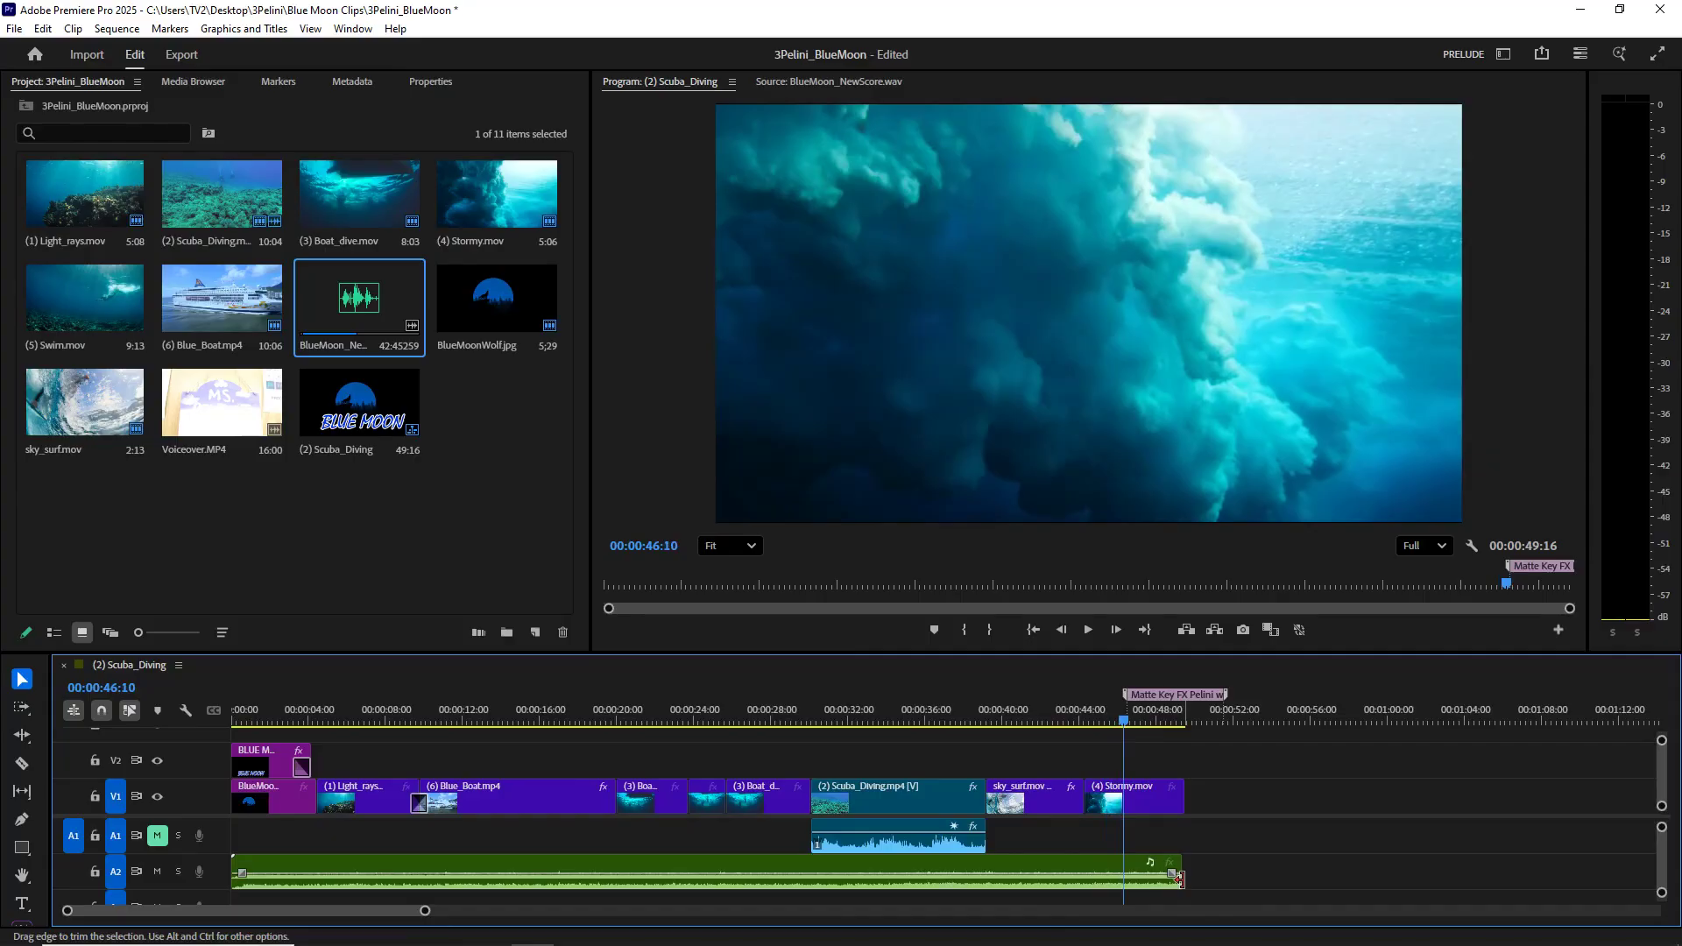
pyautogui.rightClick(1178, 876)
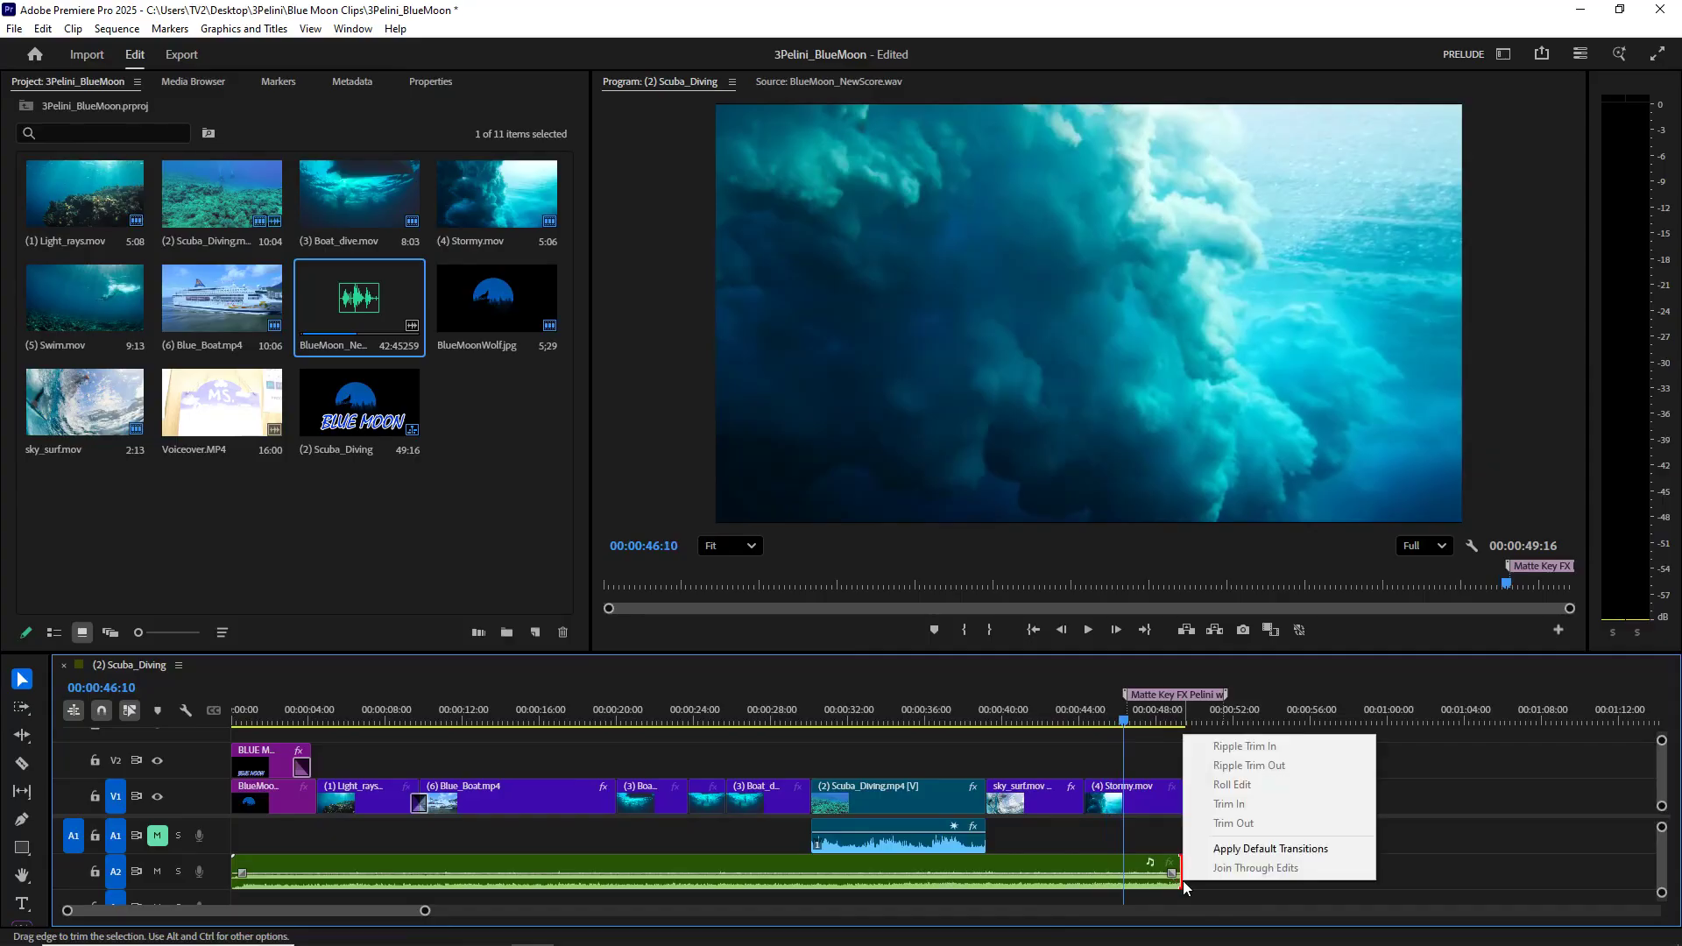
pyautogui.click(1214, 850)
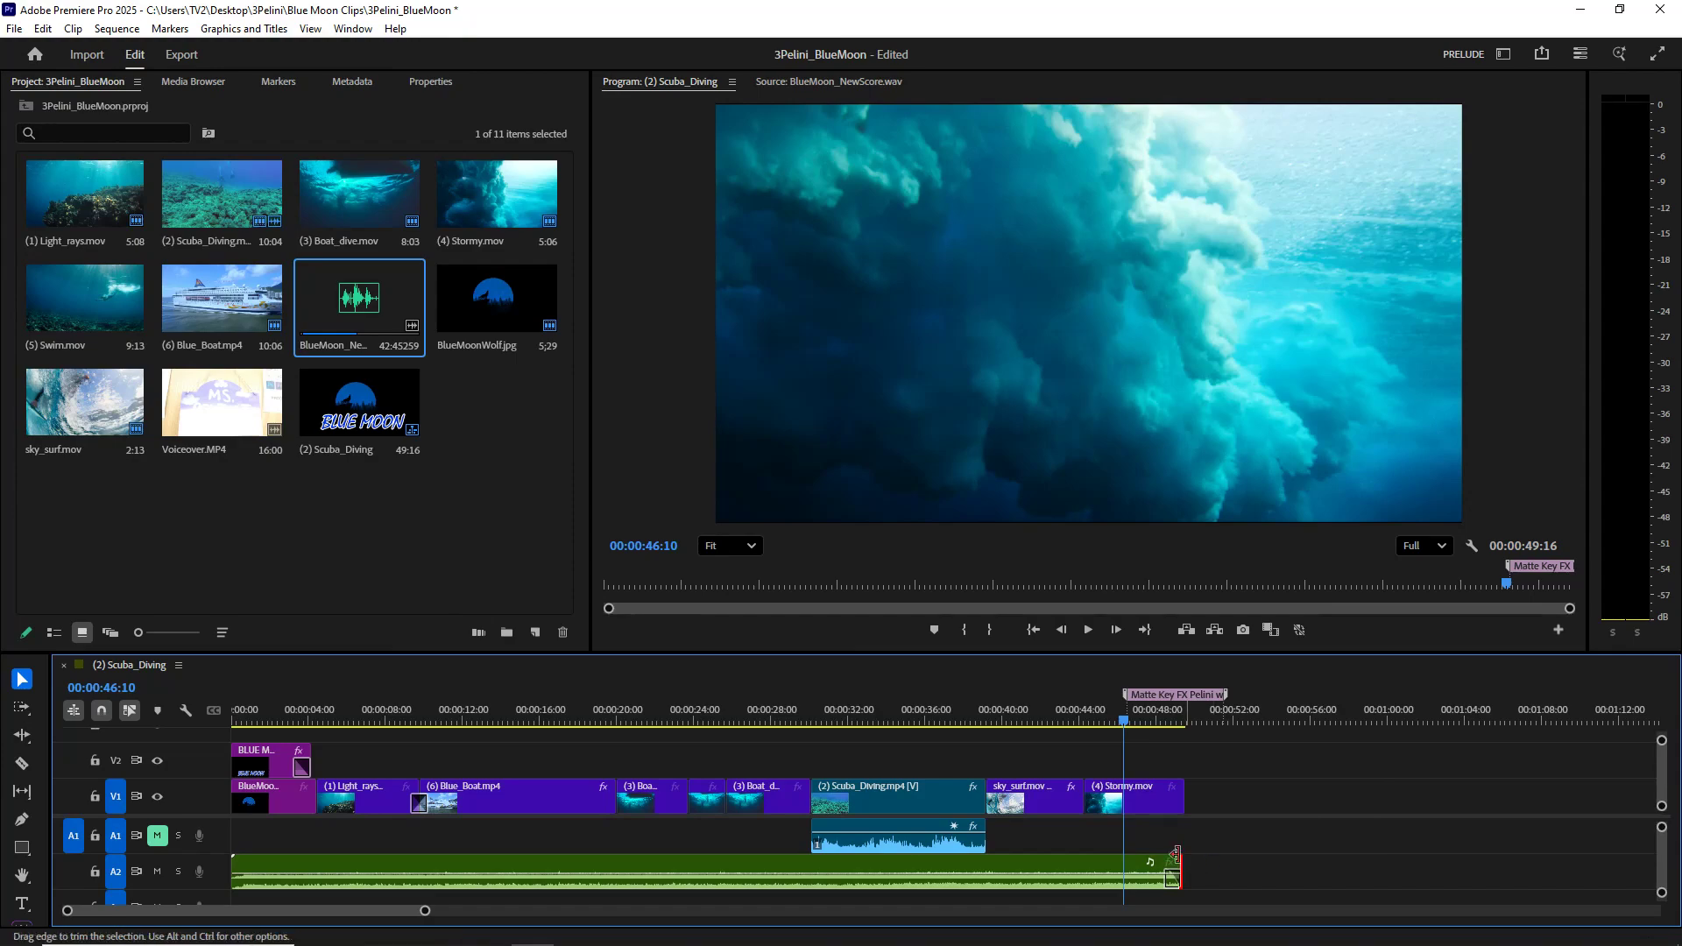
pyautogui.moveTo(1123, 723); pyautogui.dragTo(1161, 733)
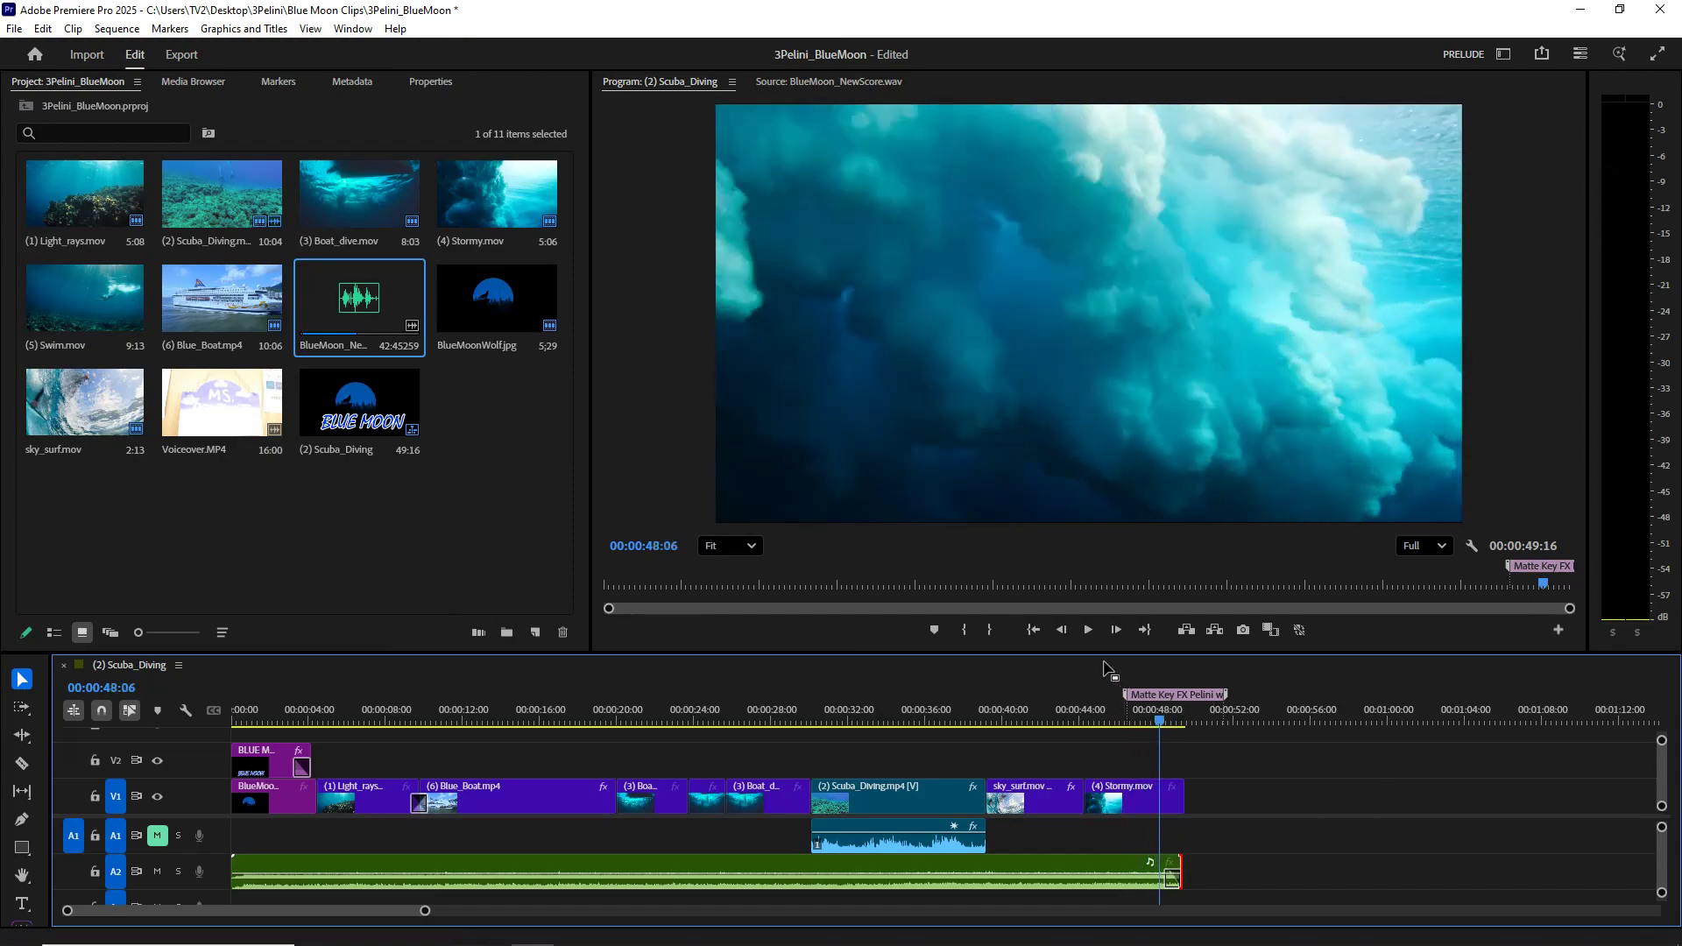
pyautogui.click(1085, 636)
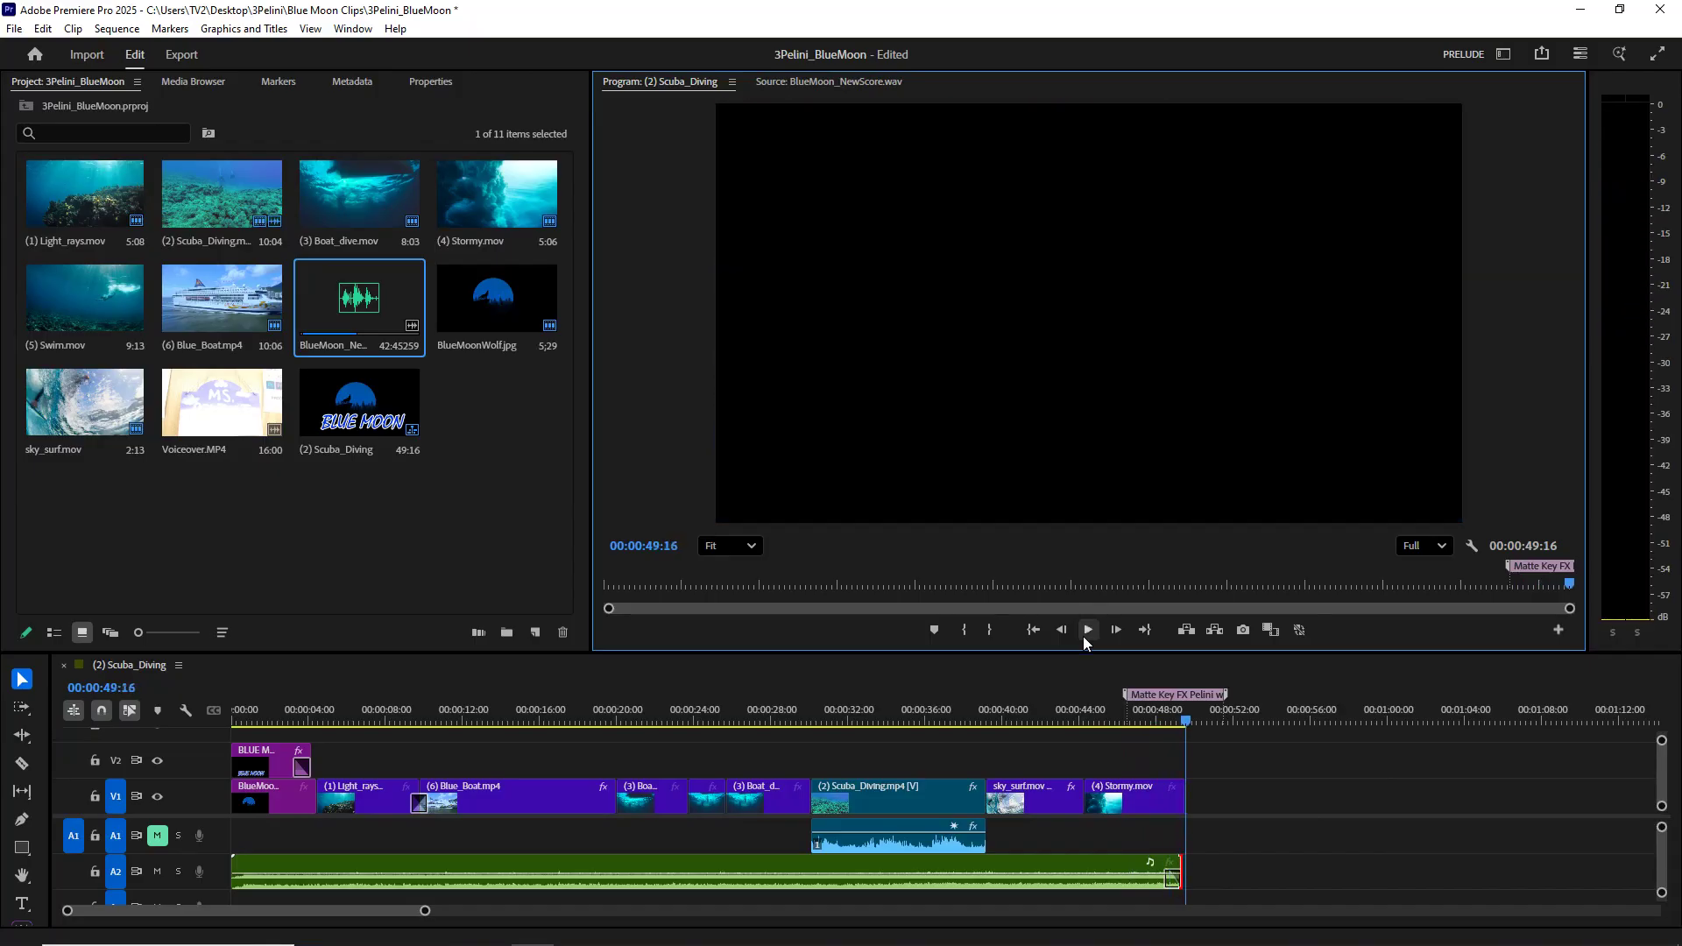
# Step: Lengthen the fade at the end of the music clip to about 4 seconds and play the ending
pyautogui.click(1174, 878)
pyautogui.doubleClick(1173, 878)
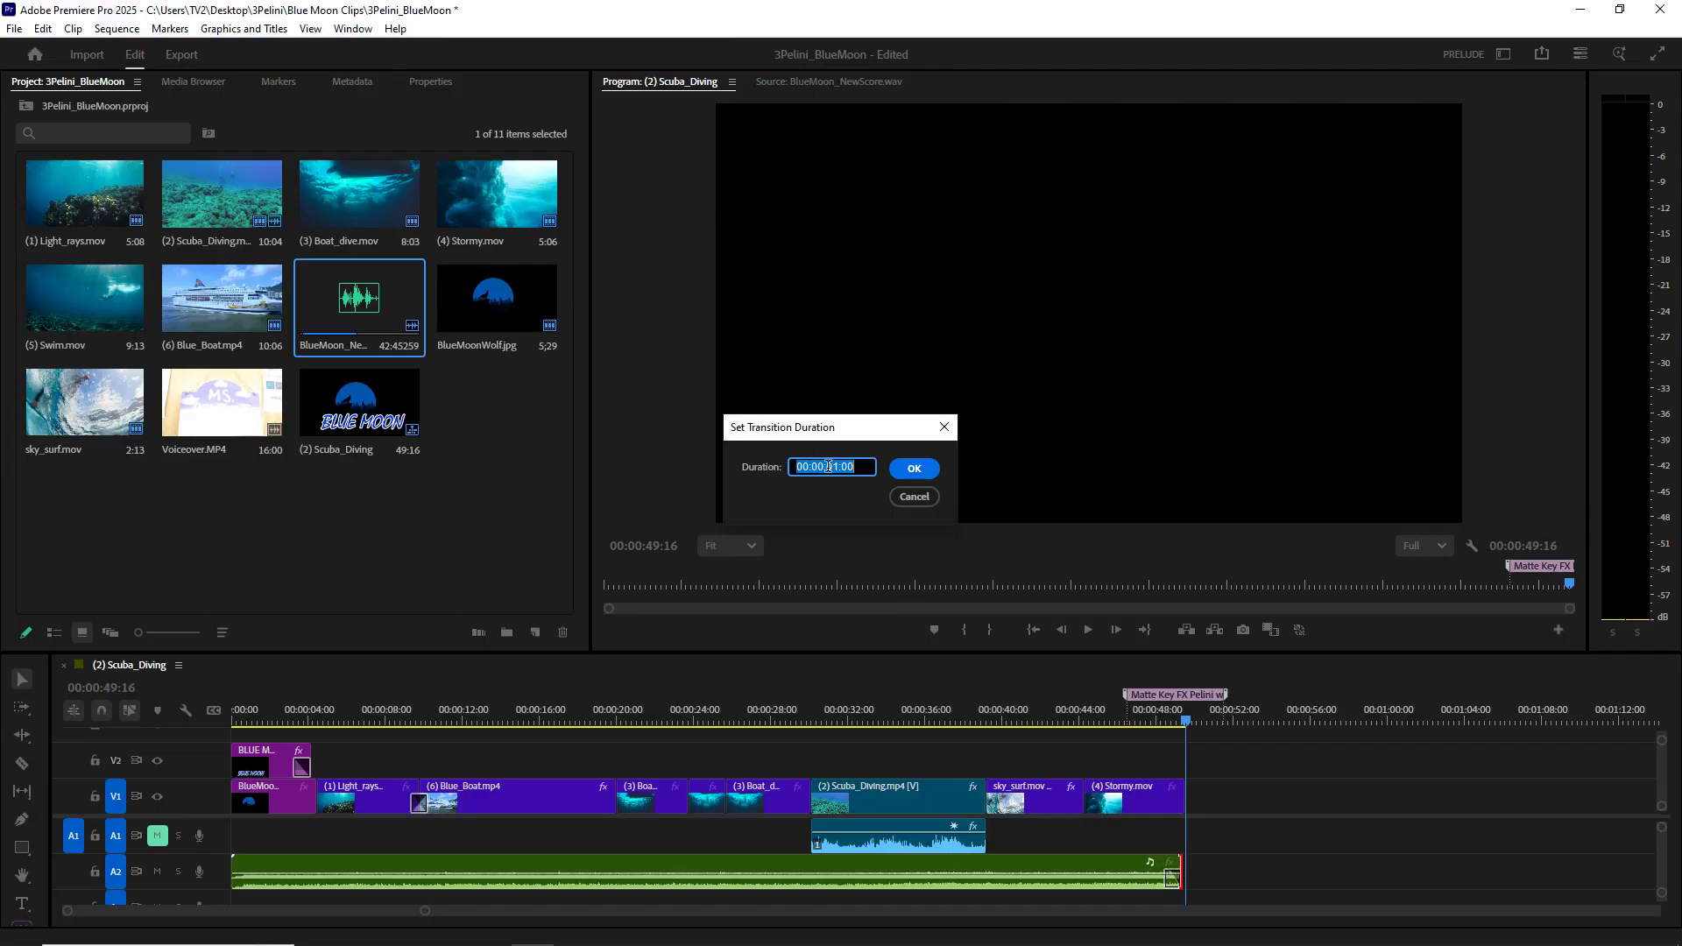
pyautogui.click(837, 467)
pyautogui.click(903, 469)
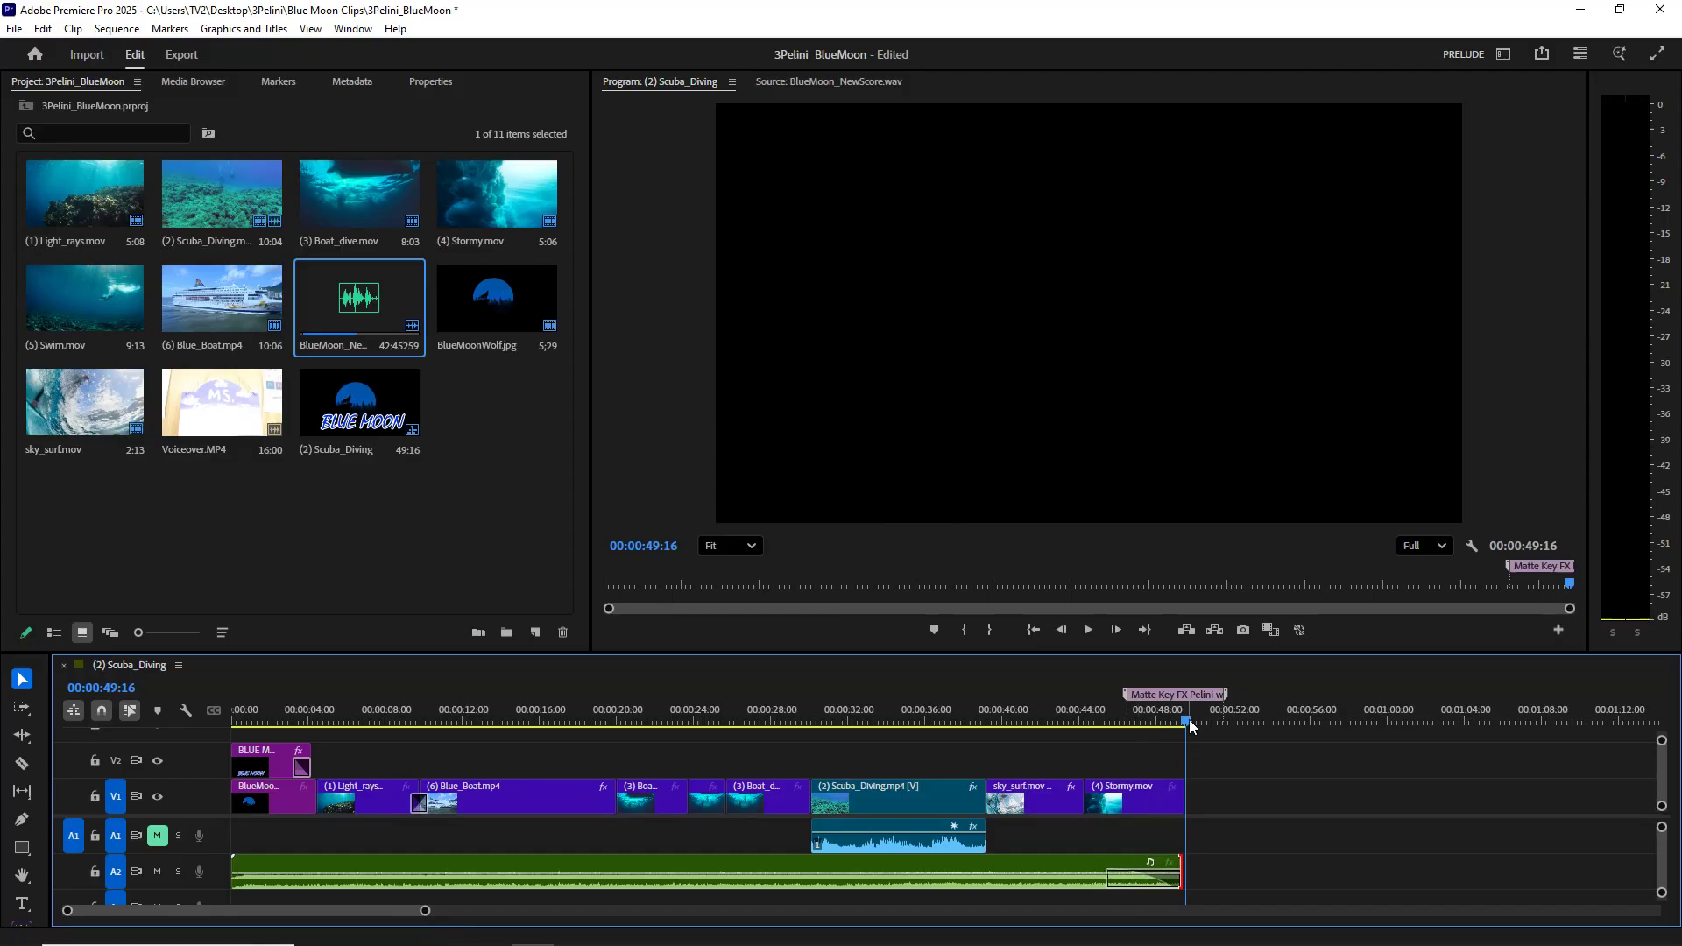
pyautogui.moveTo(1185, 720); pyautogui.dragTo(1069, 740)
pyautogui.click(1090, 629)
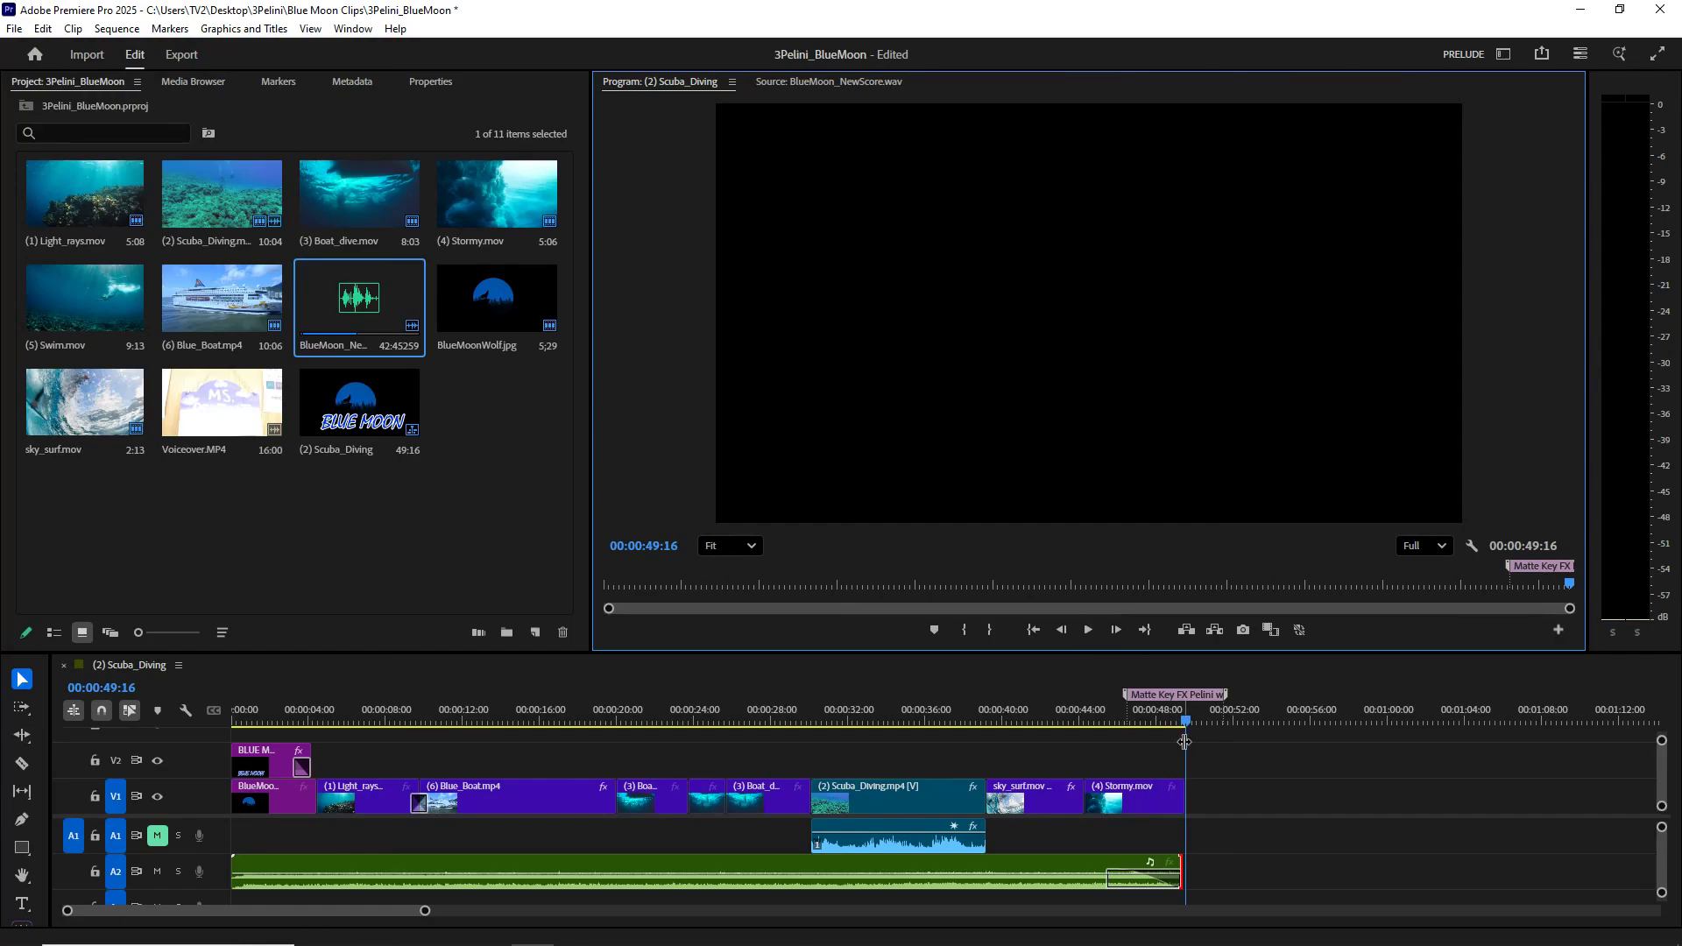
# Step: Apply the default transition to the end of the (4) Stormy clip on V1 and preview the fade-out
pyautogui.click(1176, 799)
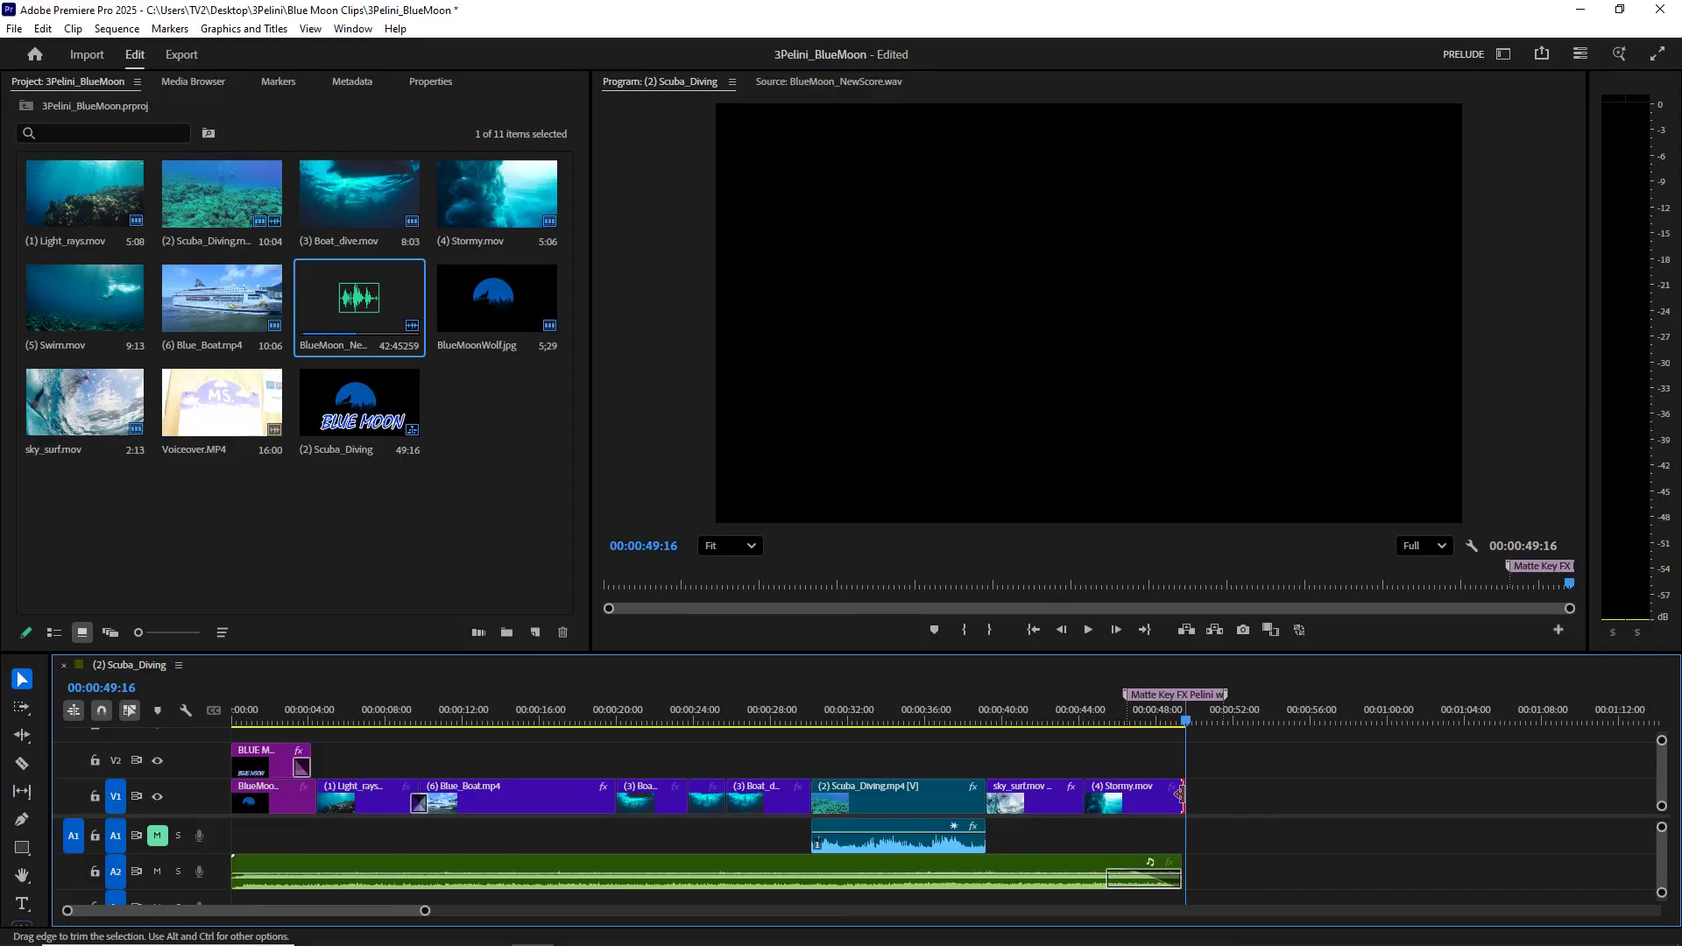
pyautogui.rightClick(1180, 794)
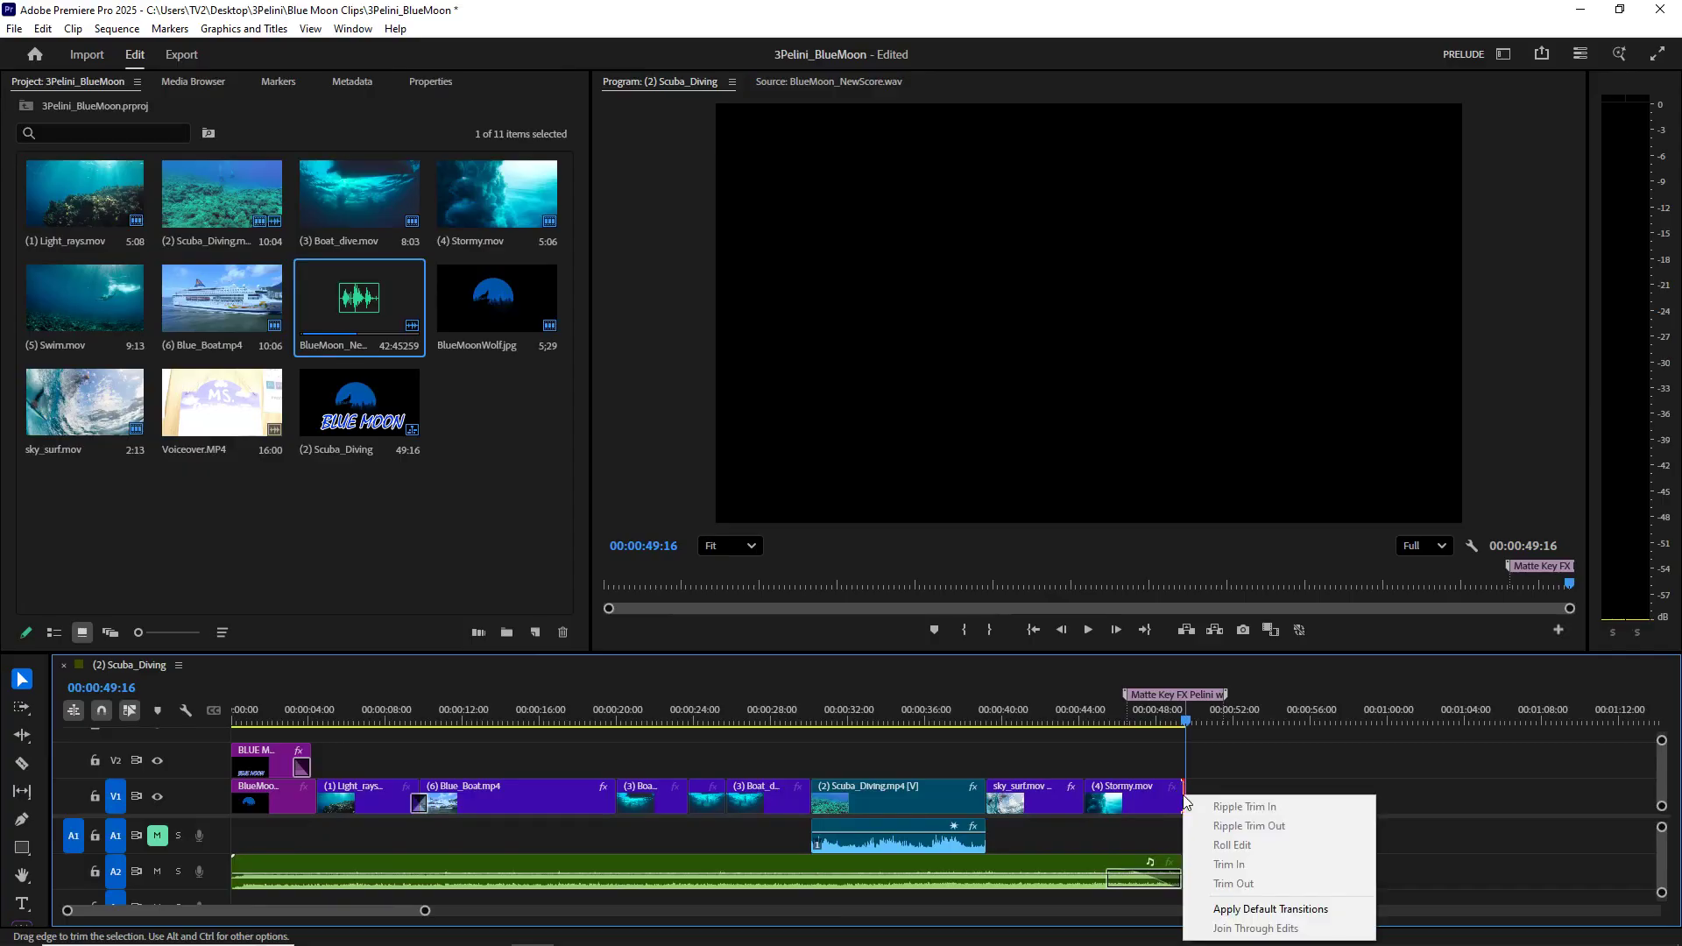
pyautogui.click(1226, 907)
pyautogui.moveTo(1183, 720); pyautogui.dragTo(1155, 722)
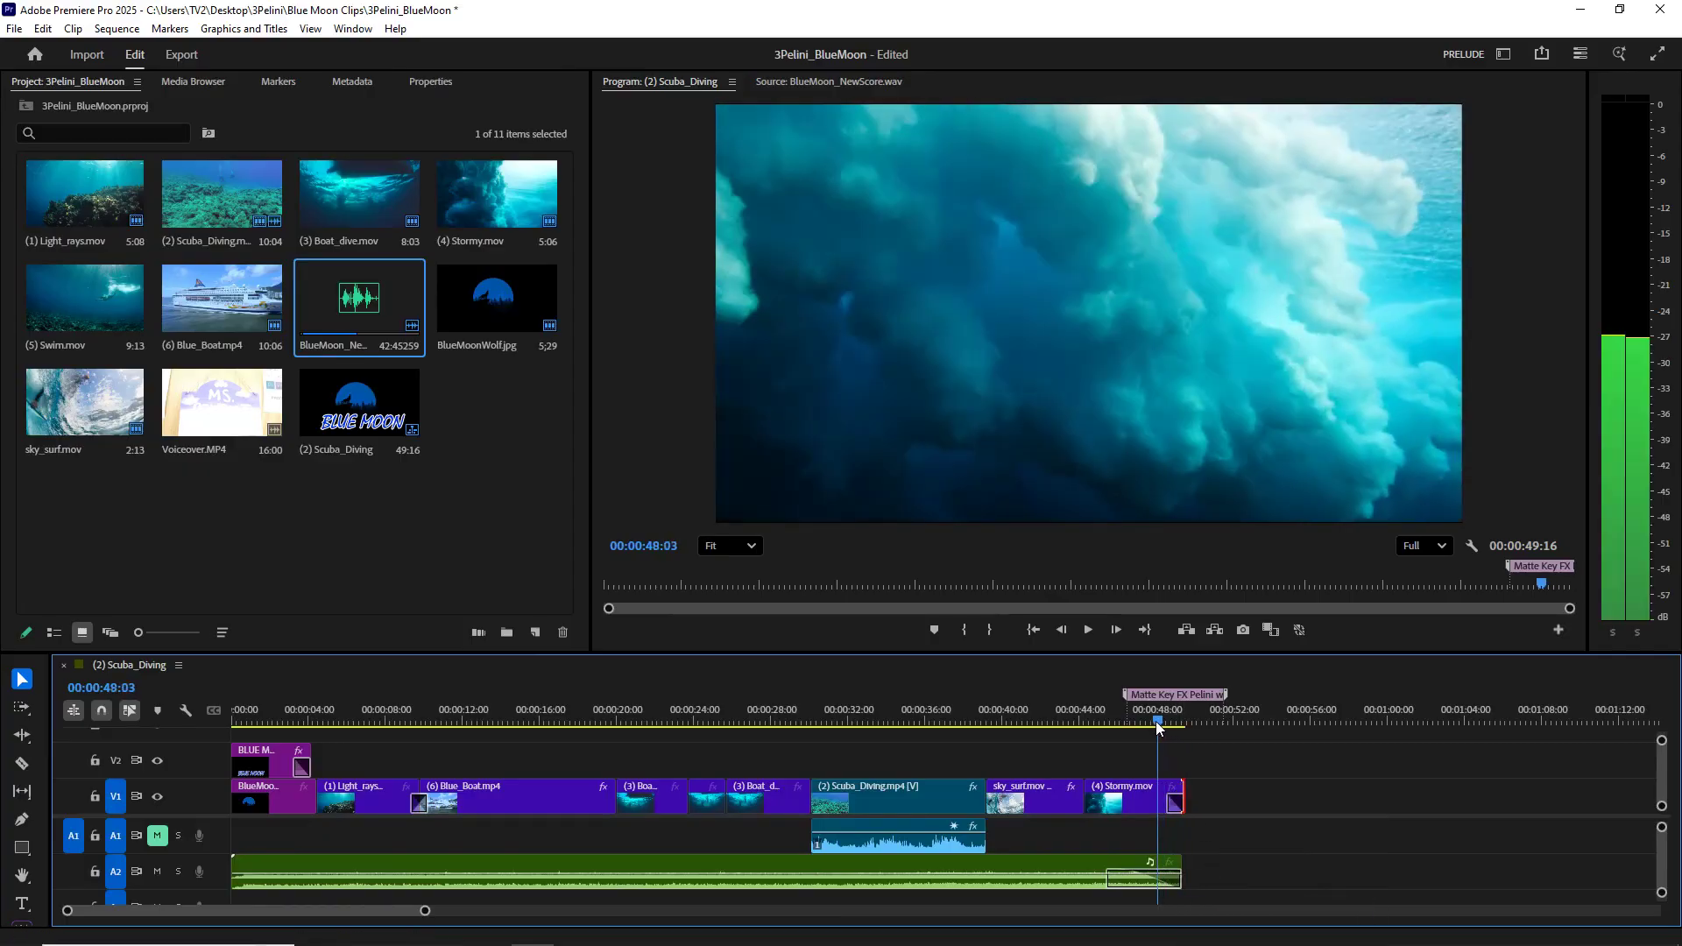
pyautogui.click(1089, 633)
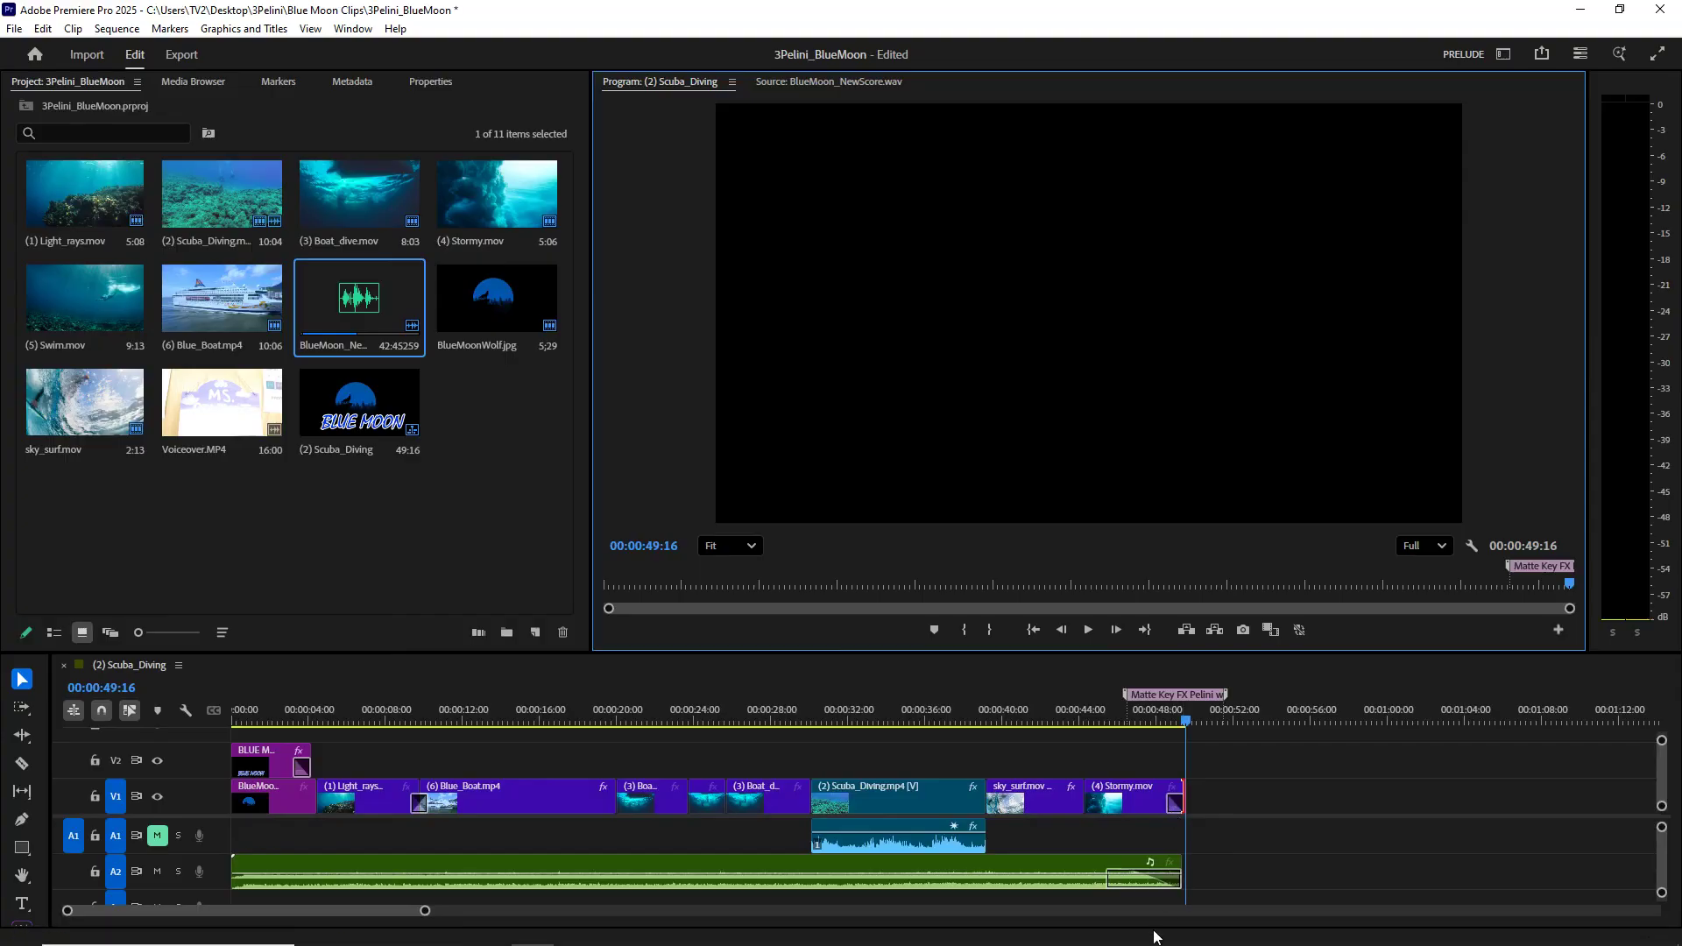
pyautogui.moveTo(1186, 720); pyautogui.dragTo(1126, 732)
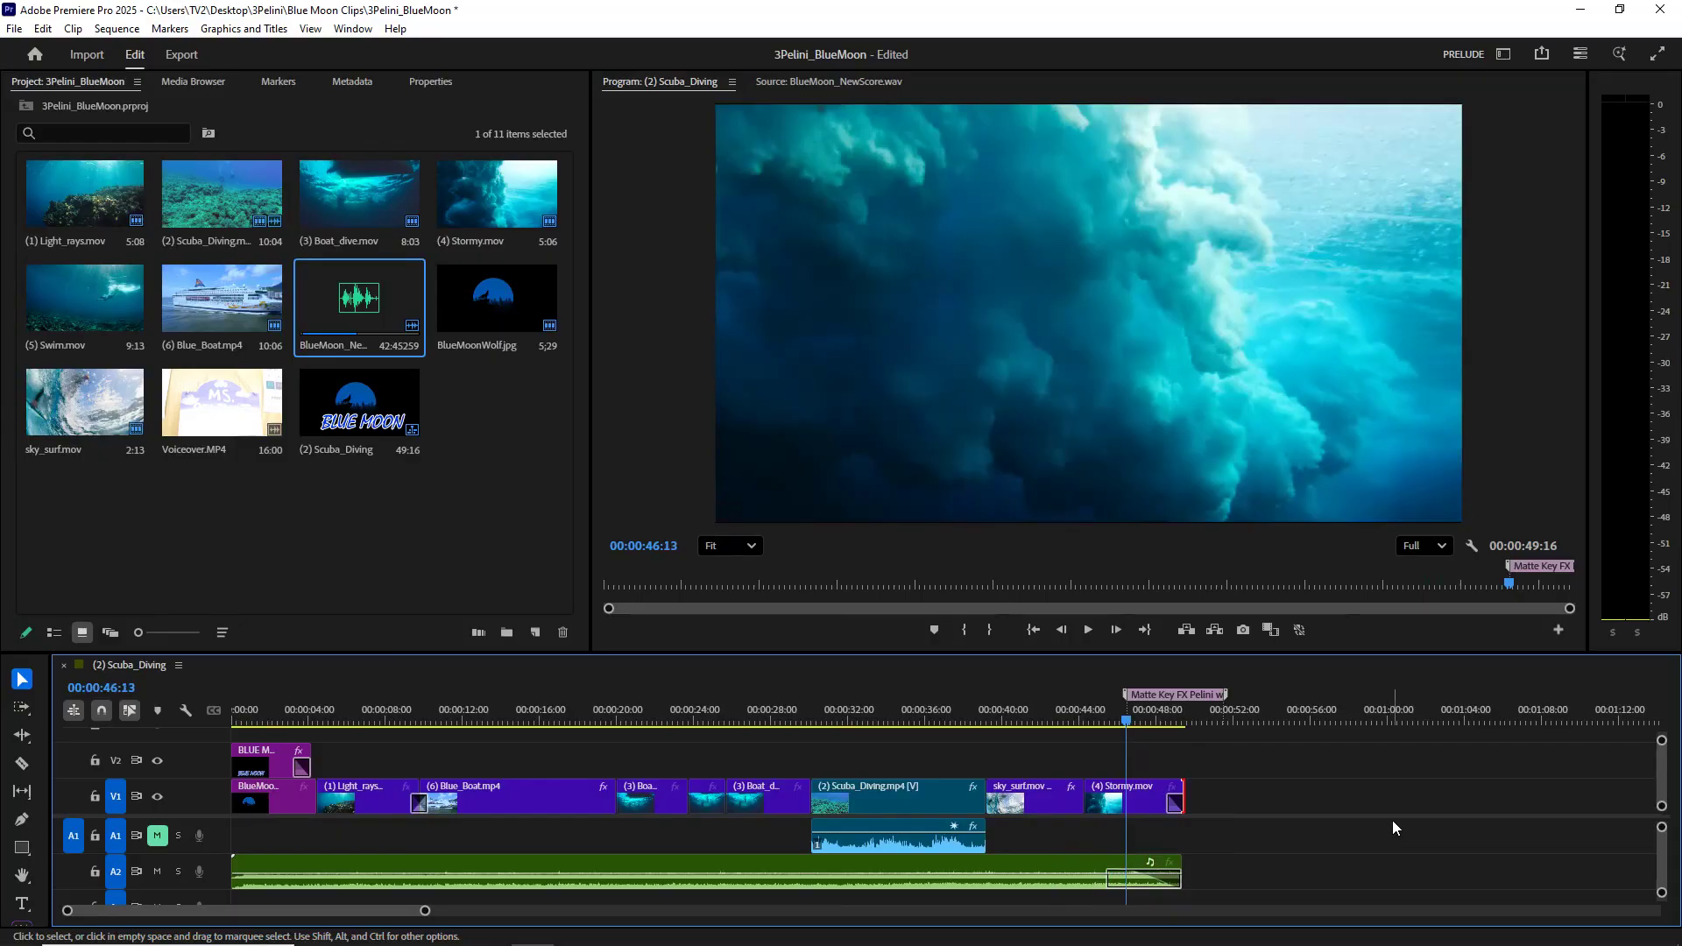
# Step: Consult the BLUE MOON EDIT - INSTRUCTIONS.jpg storyboard for the voiceover requirements and return to Premiere Pro
pyautogui.moveTo(614, 944)
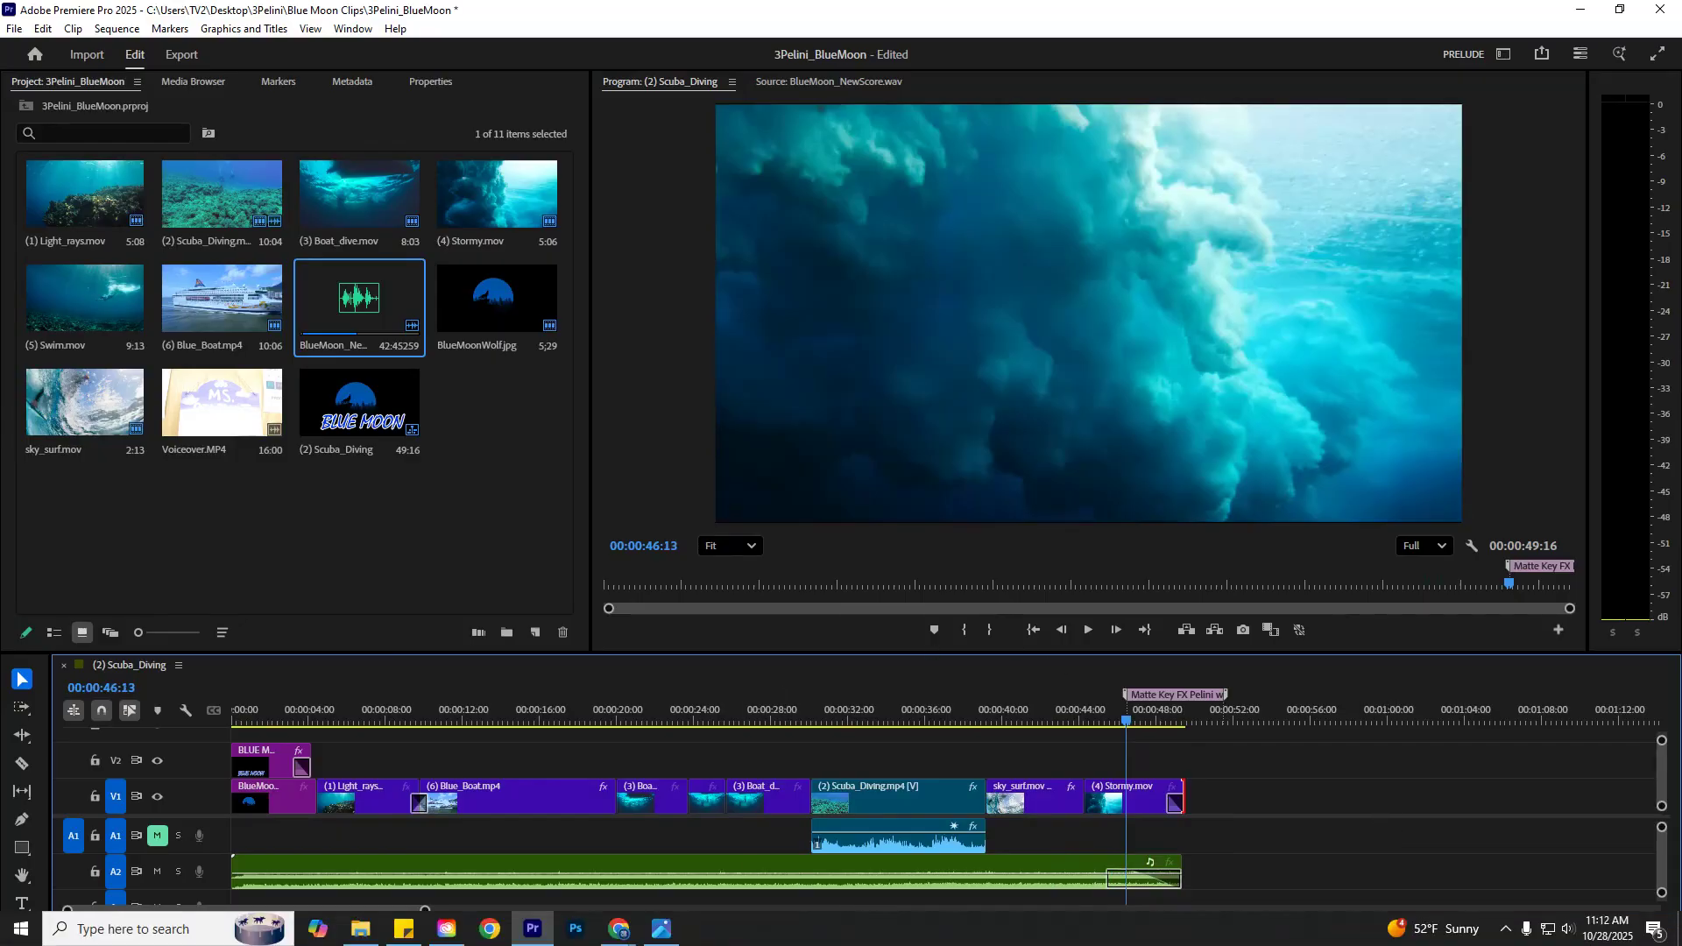
pyautogui.click(662, 929)
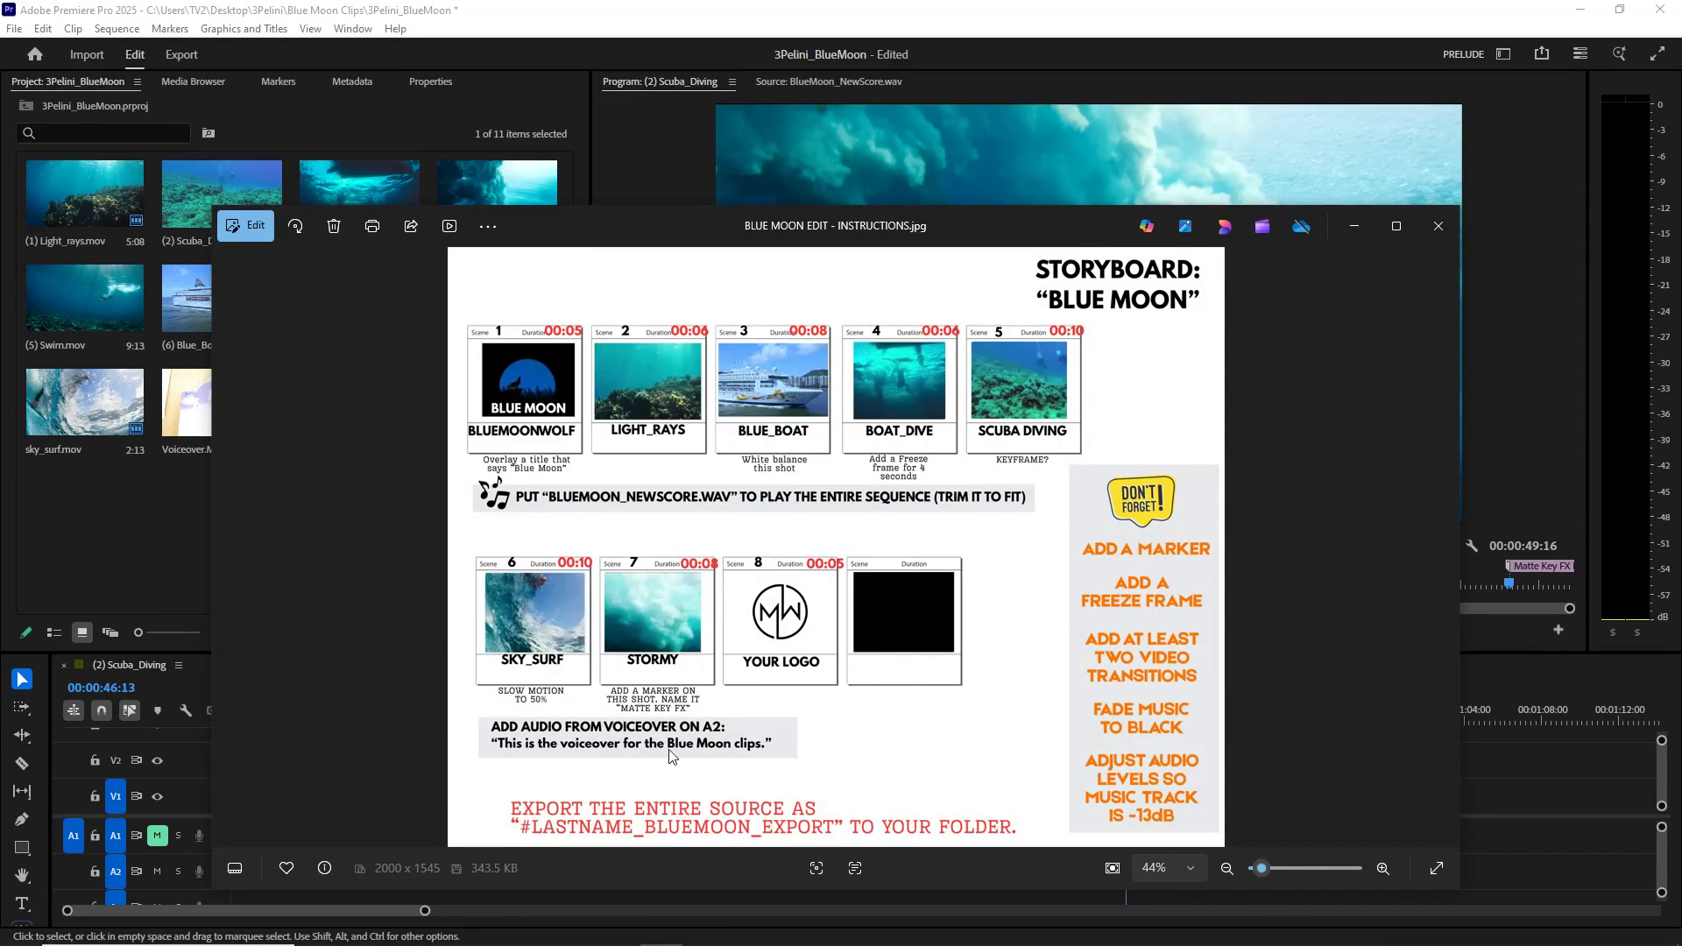
pyautogui.click(1354, 221)
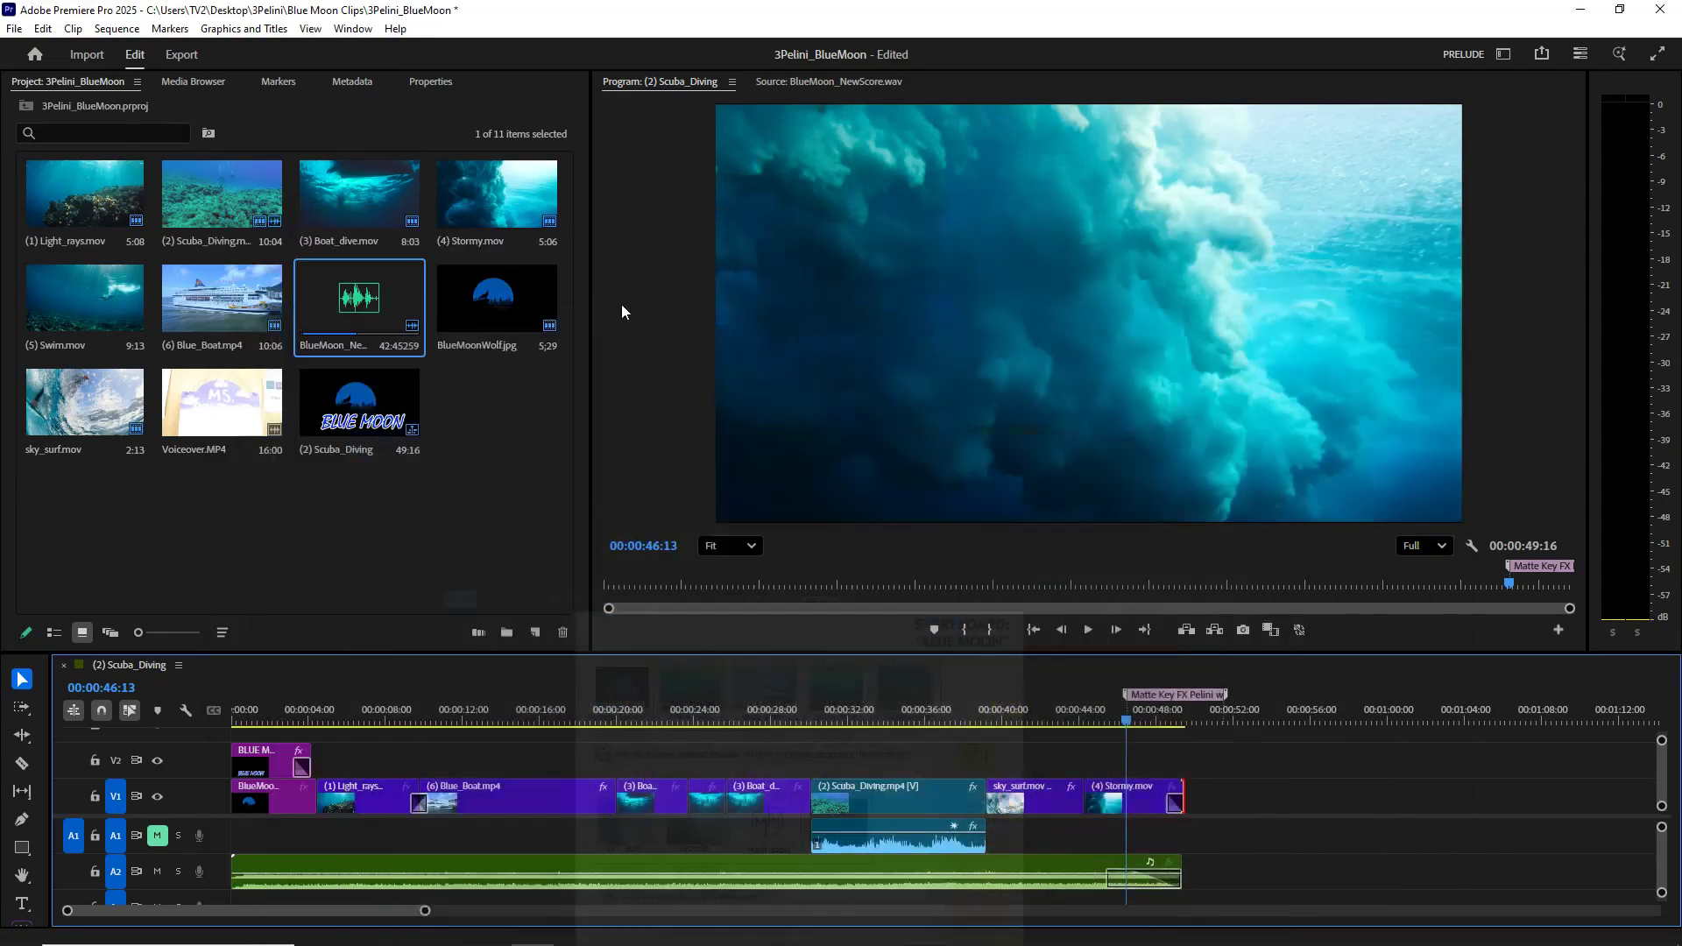
# Step: Open Voiceover.MP4 in the Source monitor and reduce the audio track heights until tracks A1 through A4 all fit in the timeline
pyautogui.doubleClick(190, 415)
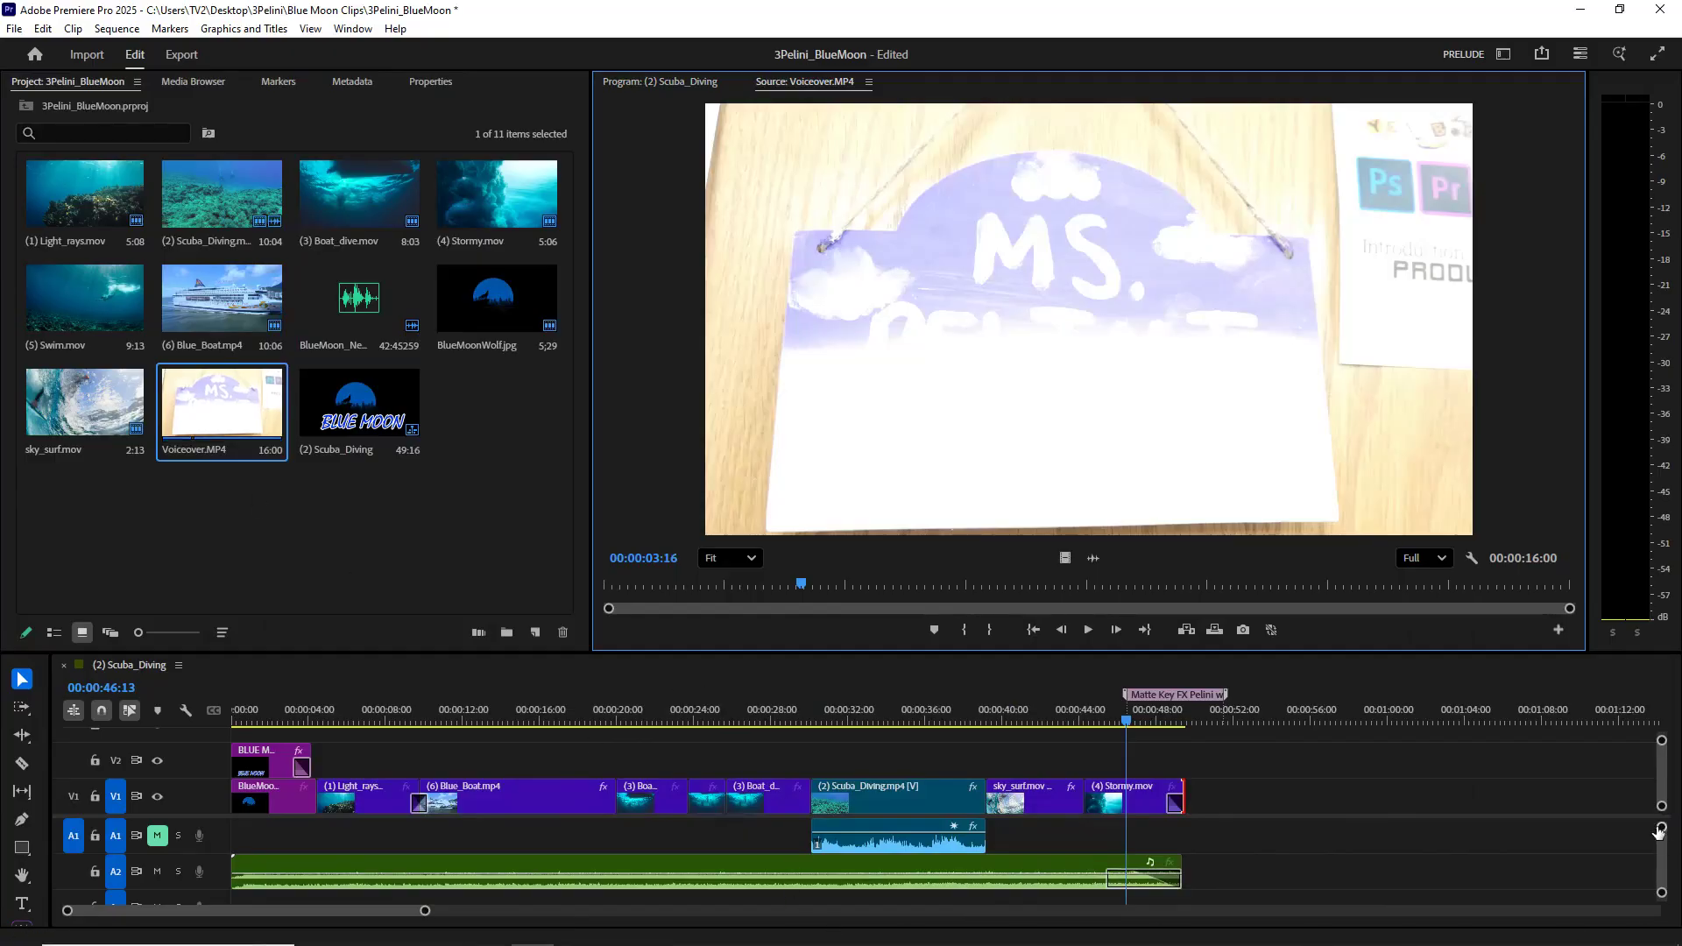
pyautogui.moveTo(1663, 827); pyautogui.dragTo(1663, 827)
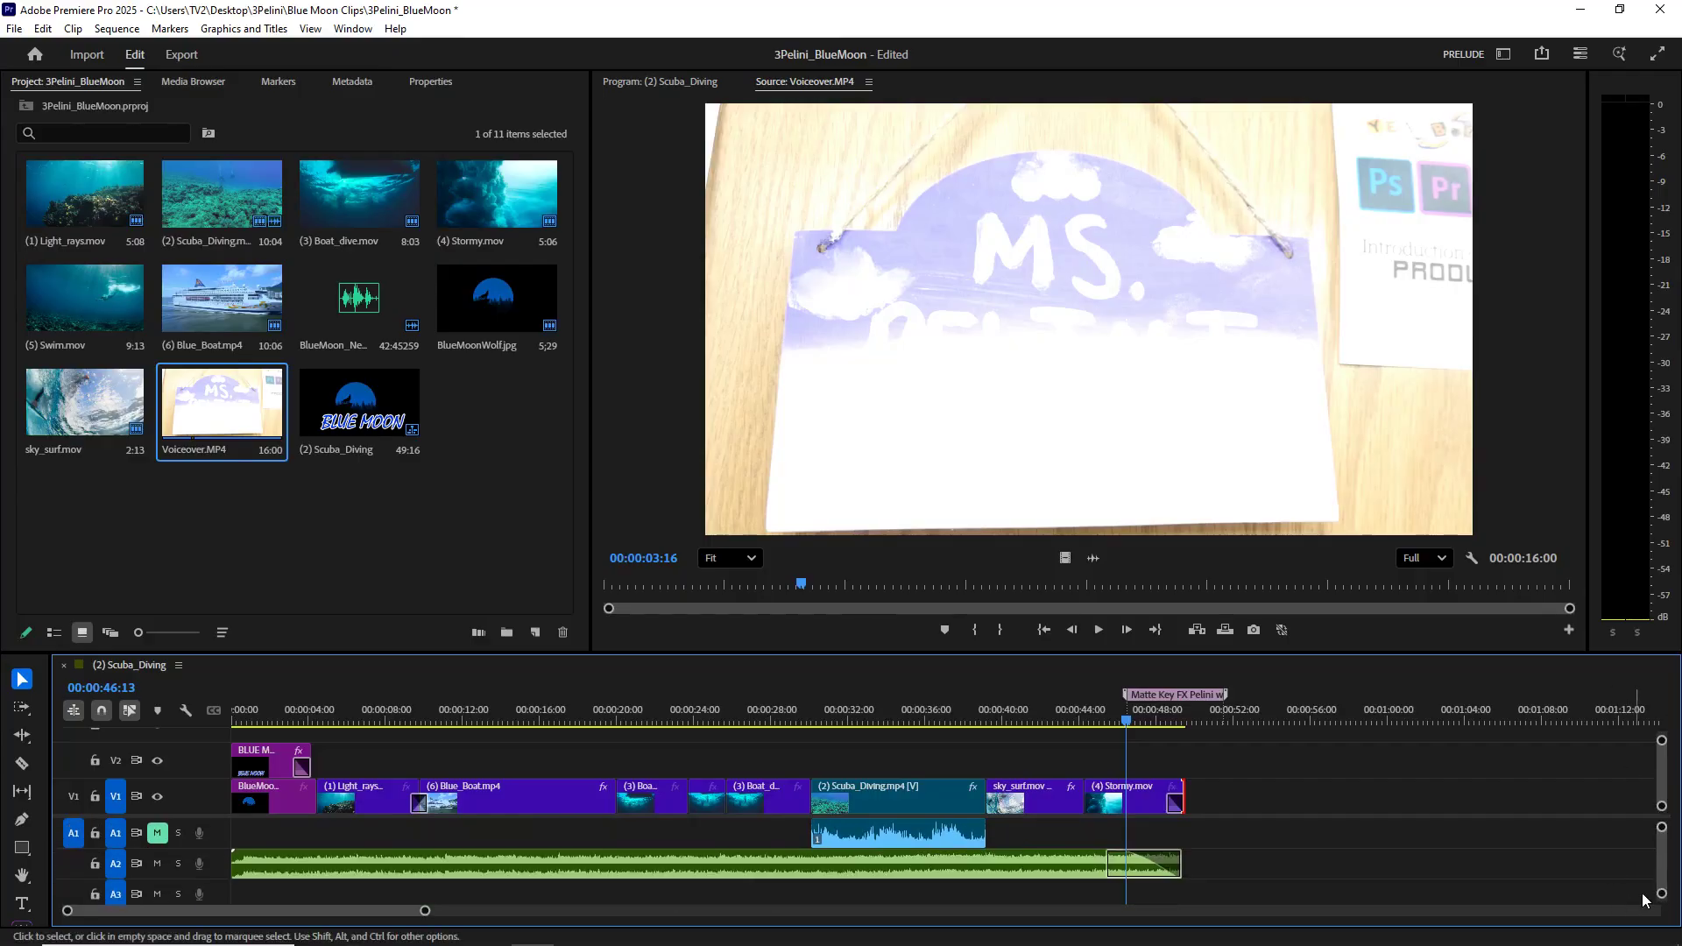
pyautogui.moveTo(1663, 828); pyautogui.dragTo(1662, 825)
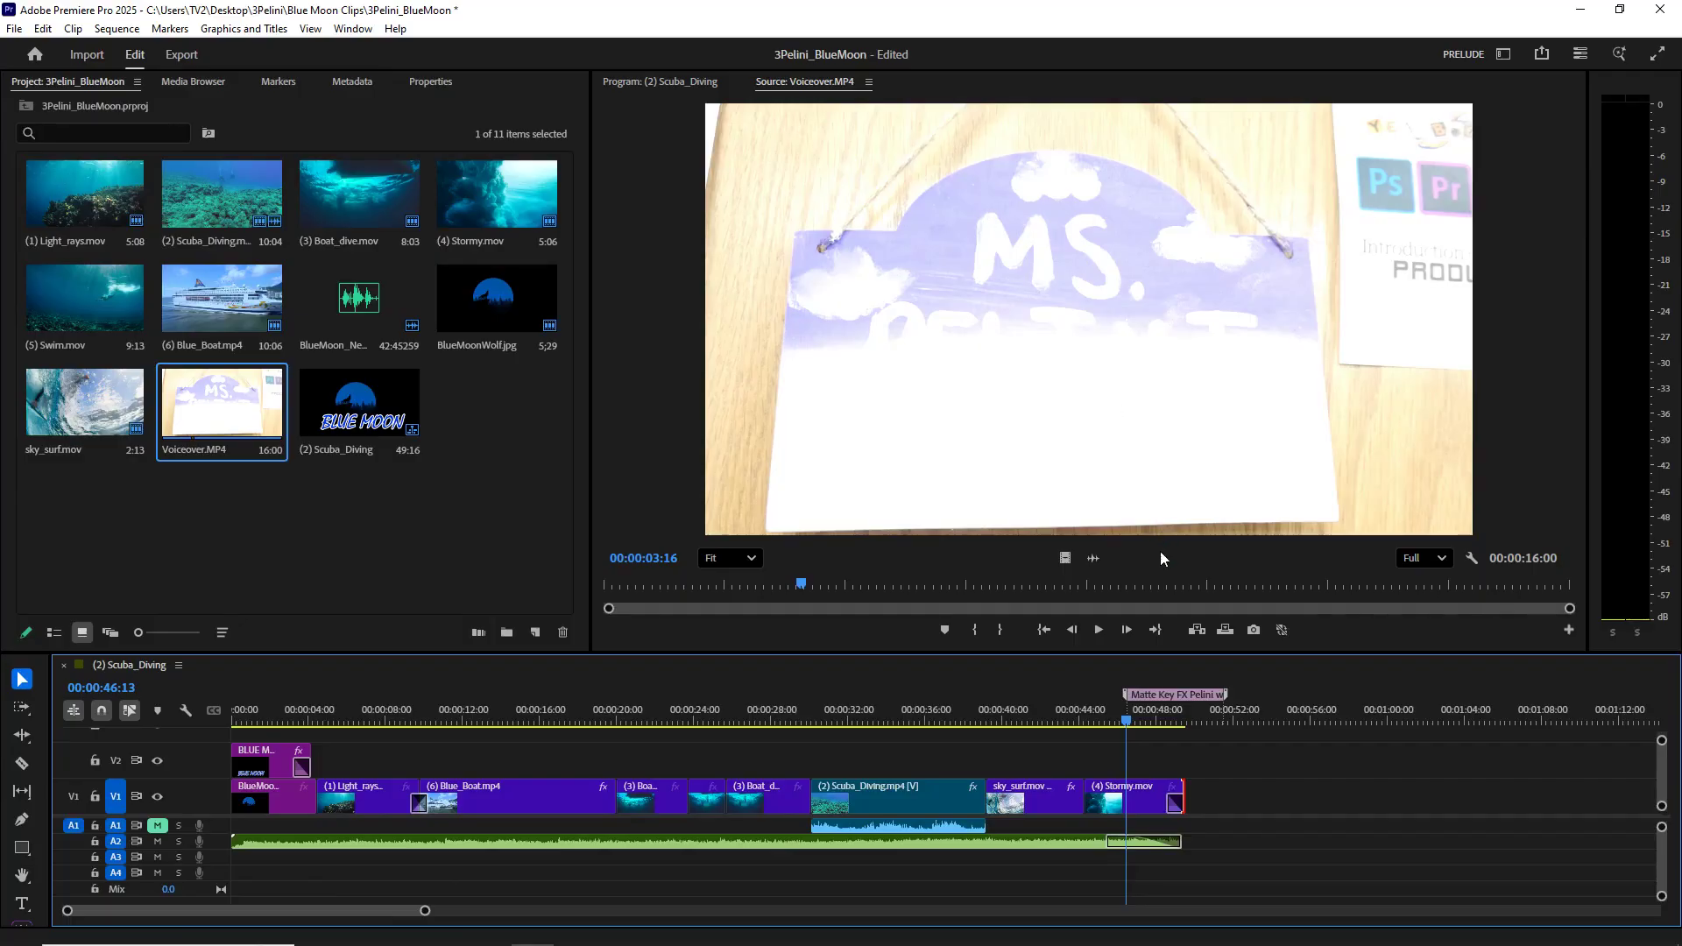
# Step: Play through Voiceover.MP4 to find the needed line, marking its In point at 00:00:05:44 and its Out point at 00:00:09:42
pyautogui.click(1152, 585)
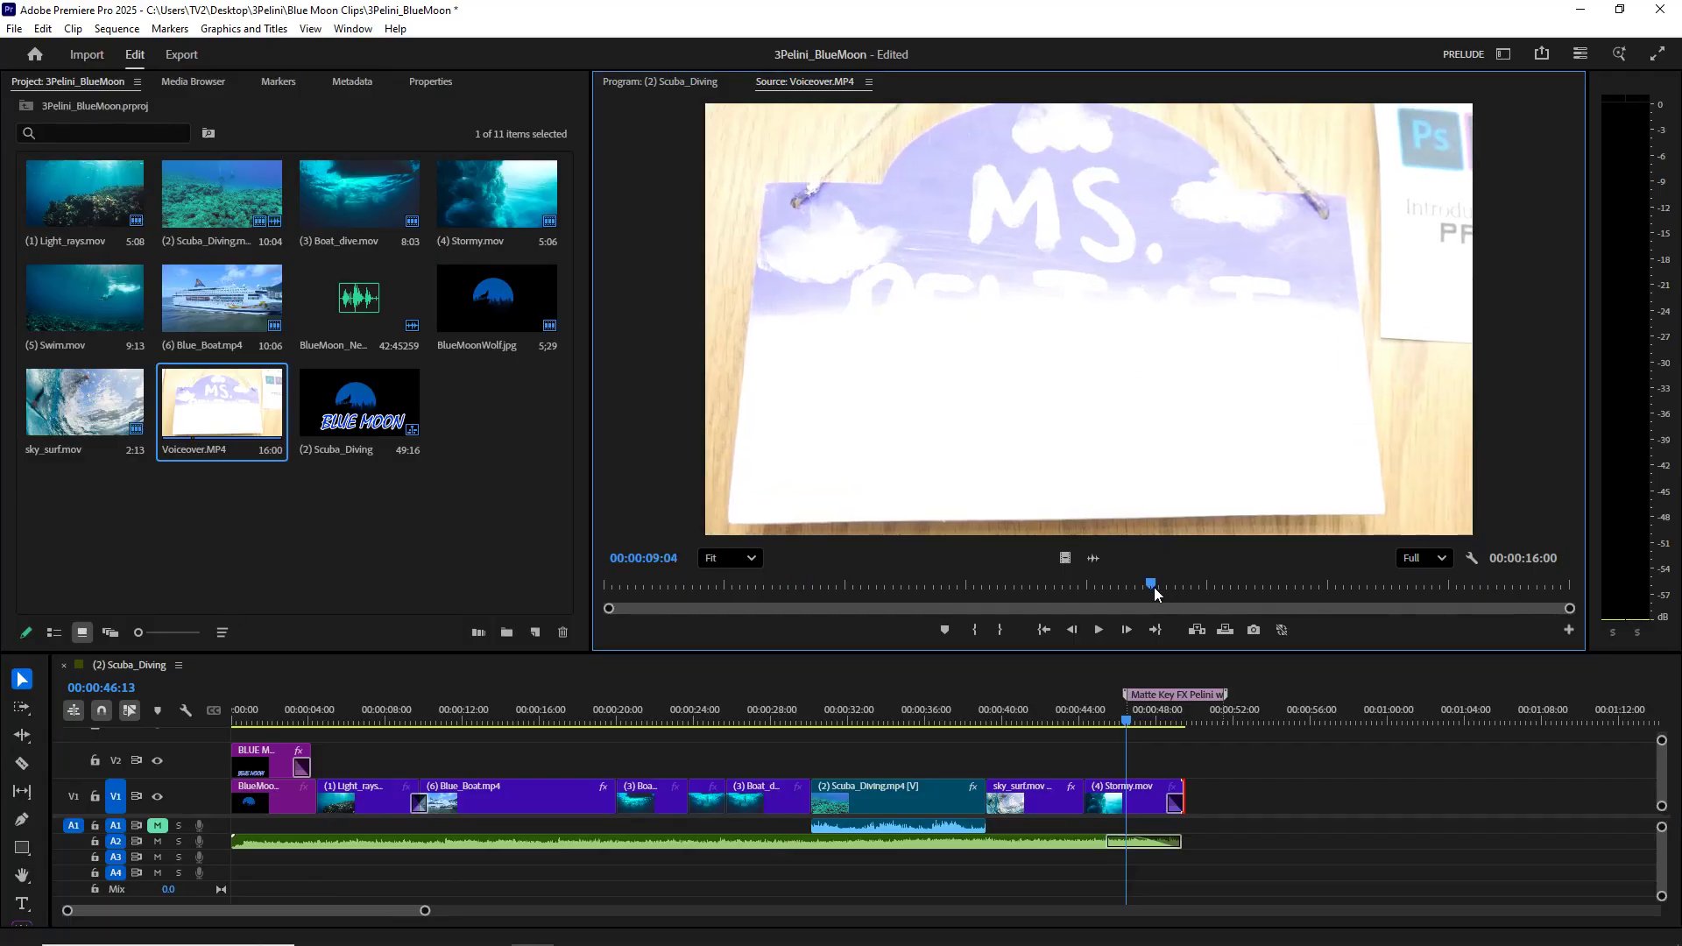
pyautogui.moveTo(1154, 587); pyautogui.dragTo(849, 589)
pyautogui.press('space')
pyautogui.press('space')
pyautogui.press('space')
pyautogui.press('space')
pyautogui.press('space')
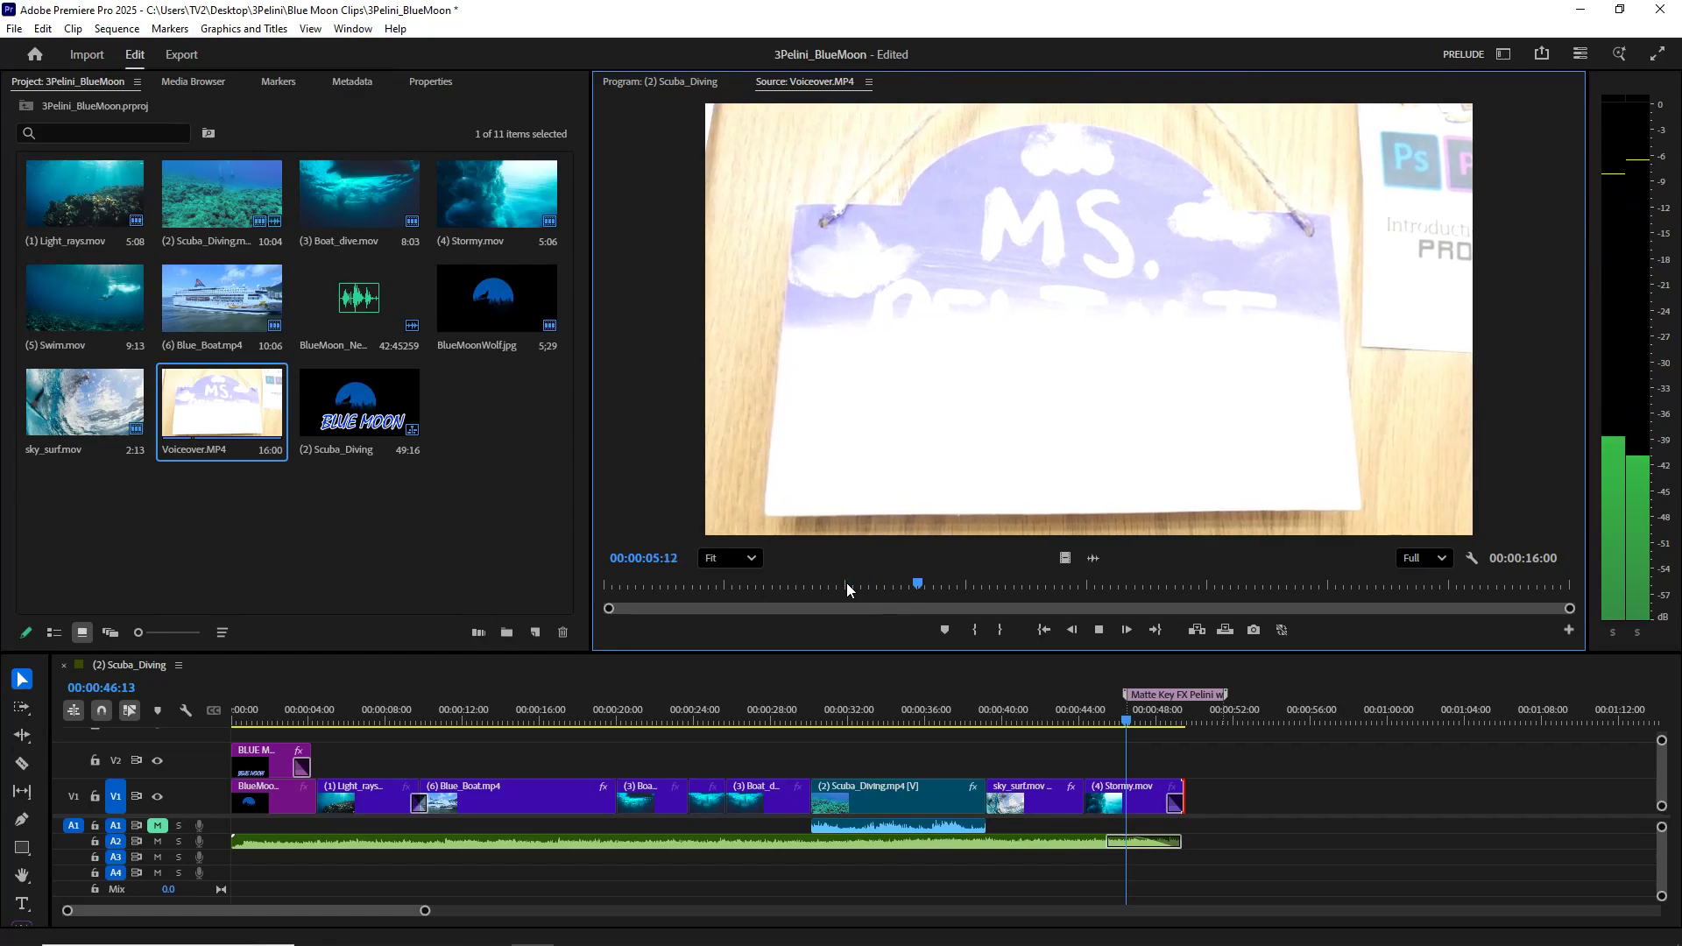
pyautogui.press('space')
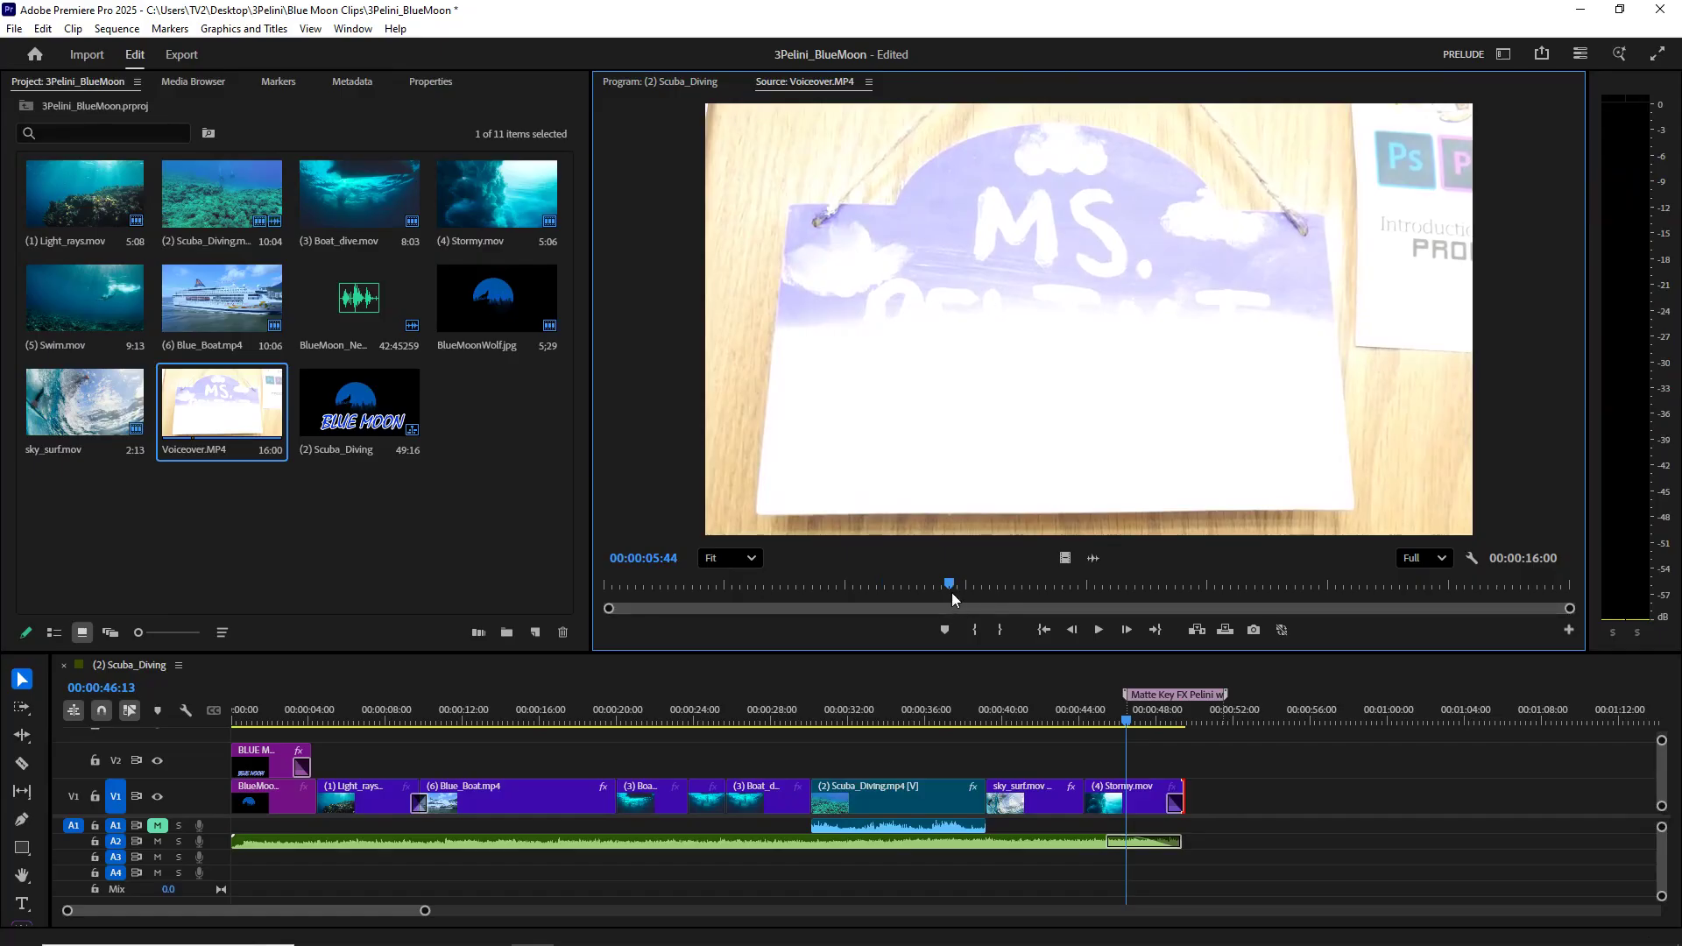
pyautogui.click(975, 630)
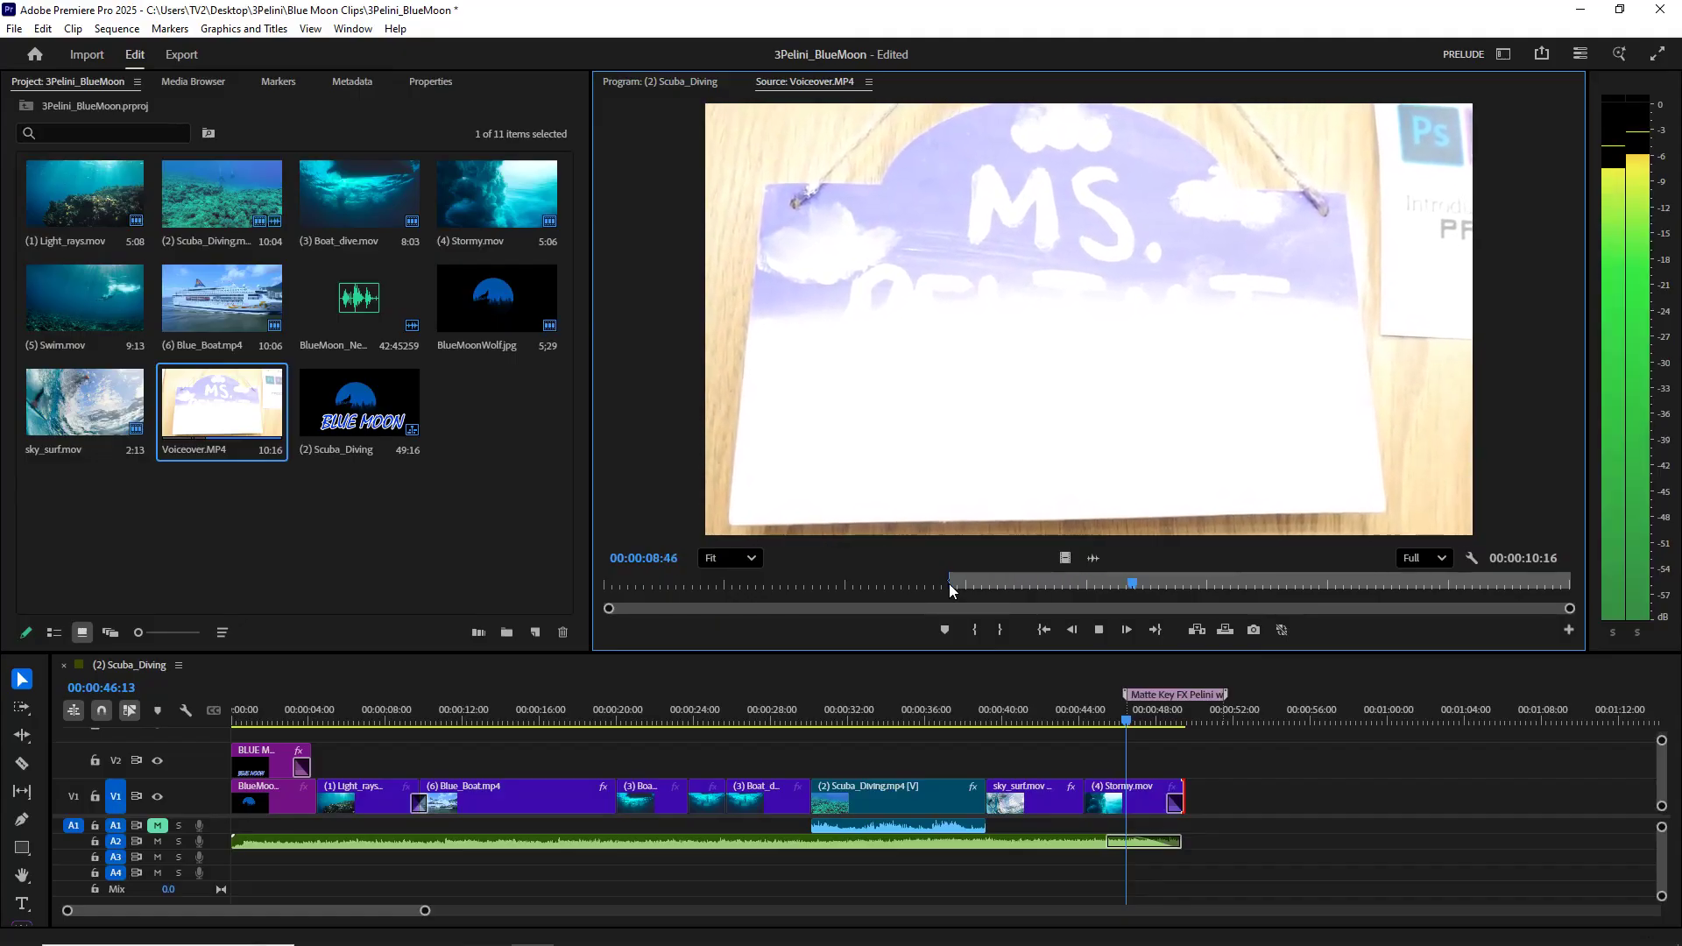
pyautogui.press('space')
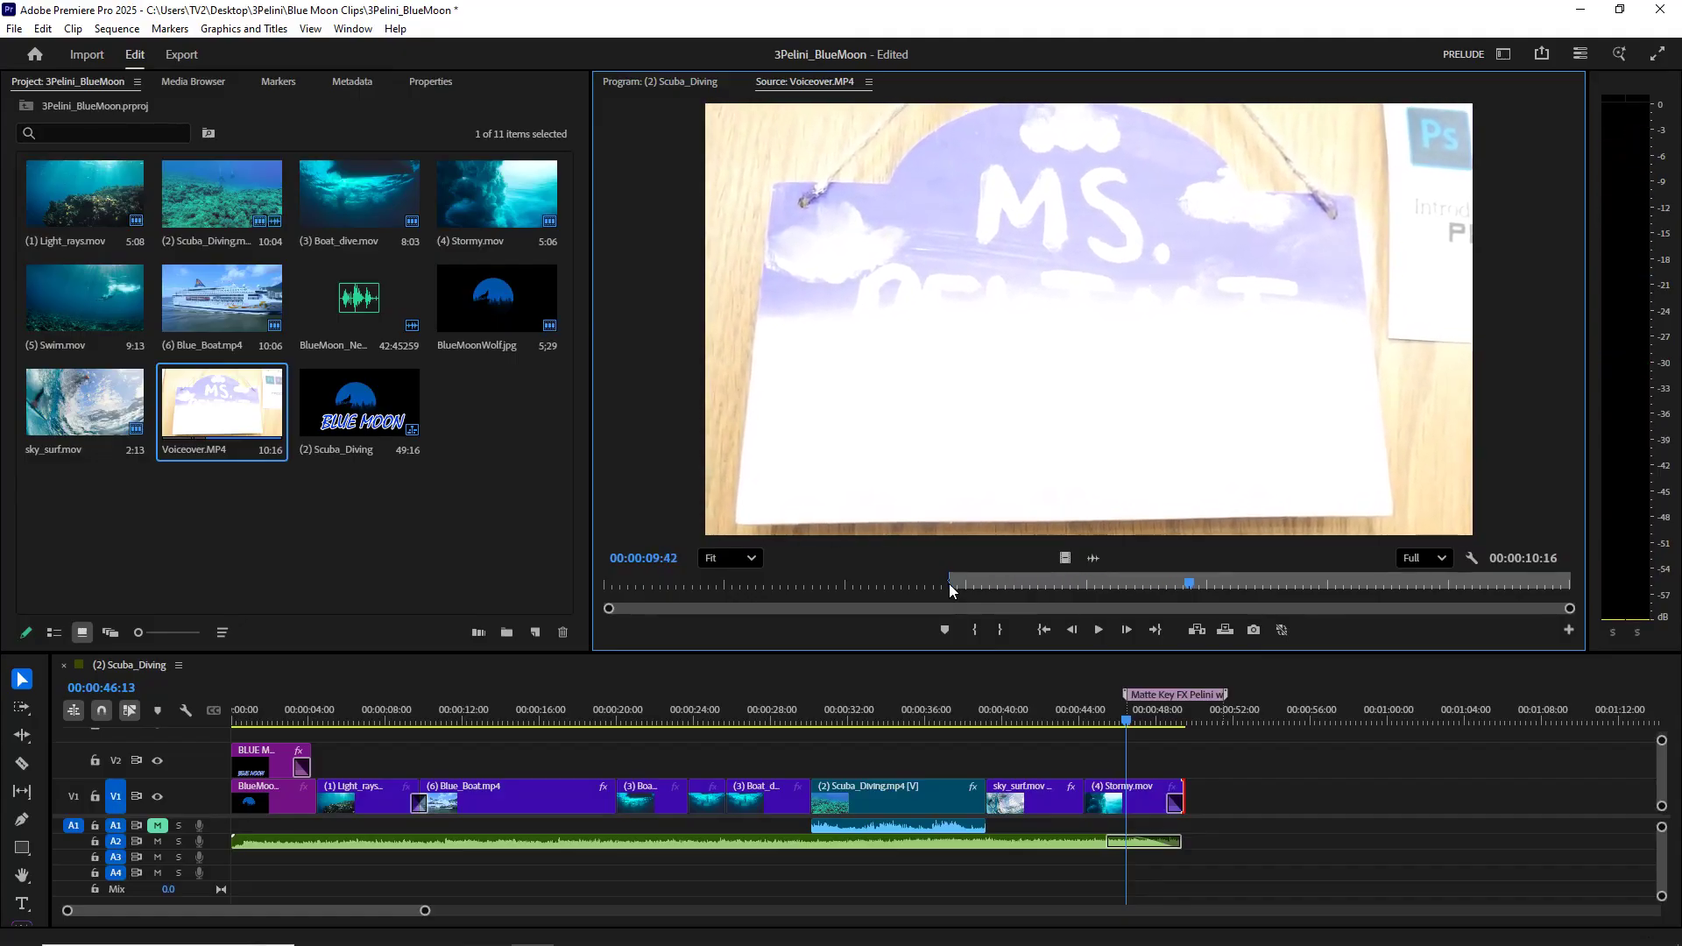
pyautogui.click(1000, 631)
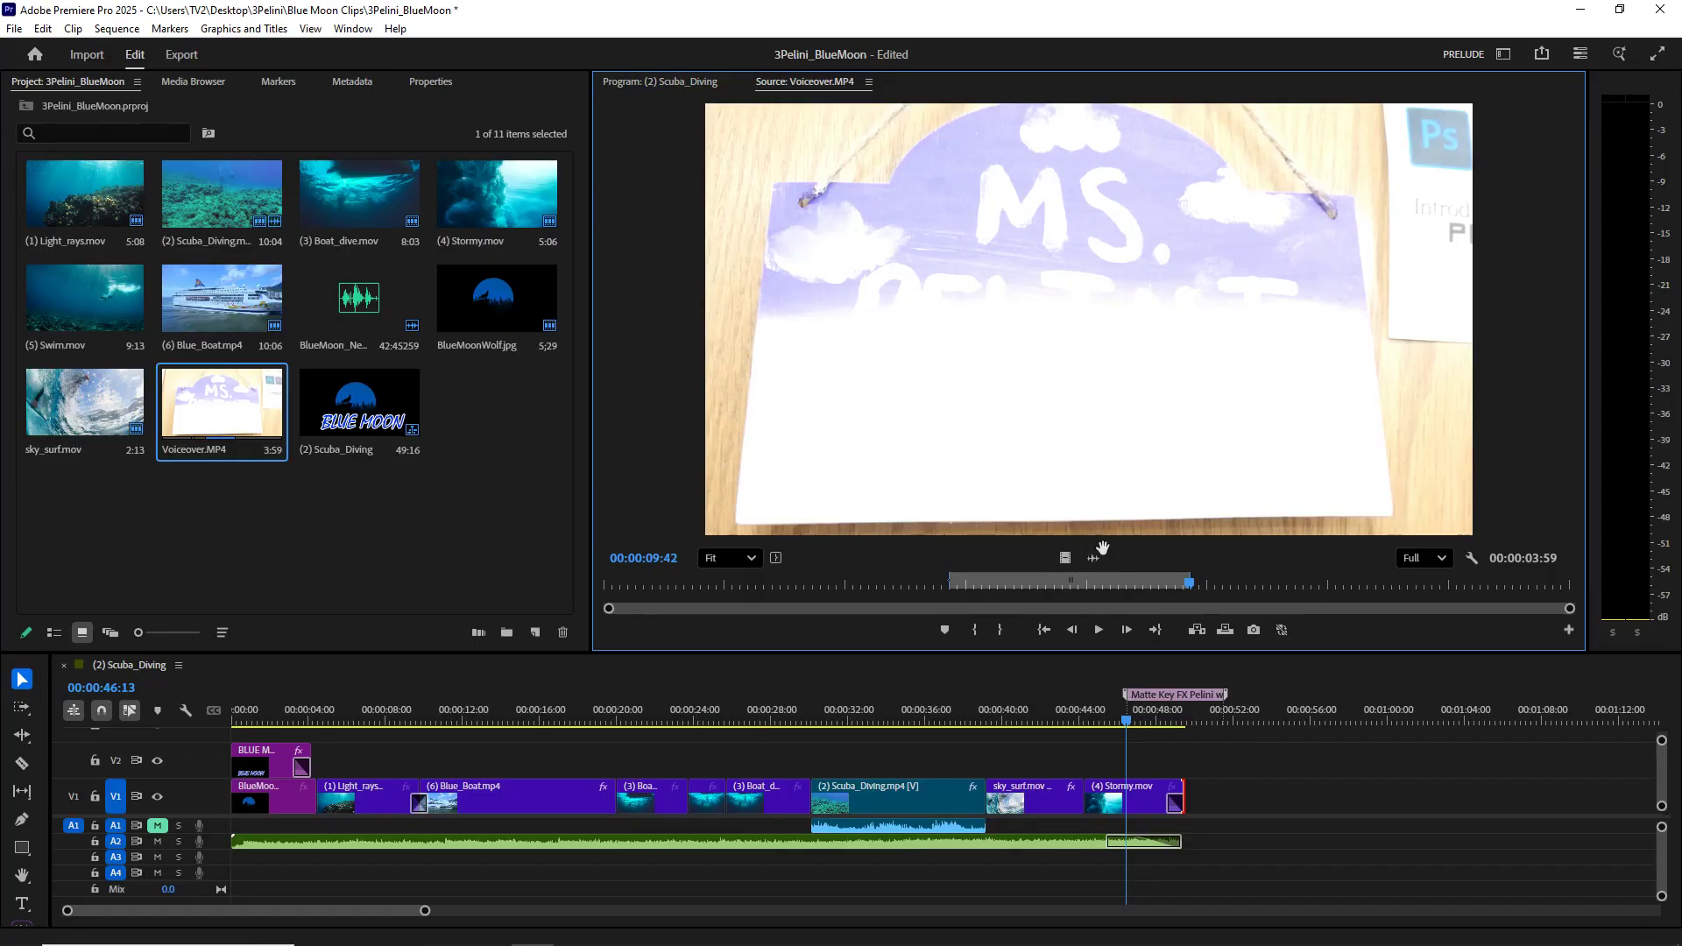
# Step: Place only the audio of the marked voiceover on A3, starting at the sky_surf.mov clip, and play the sequence from 00:00:37:14
pyautogui.moveTo(1093, 558); pyautogui.dragTo(1006, 872)
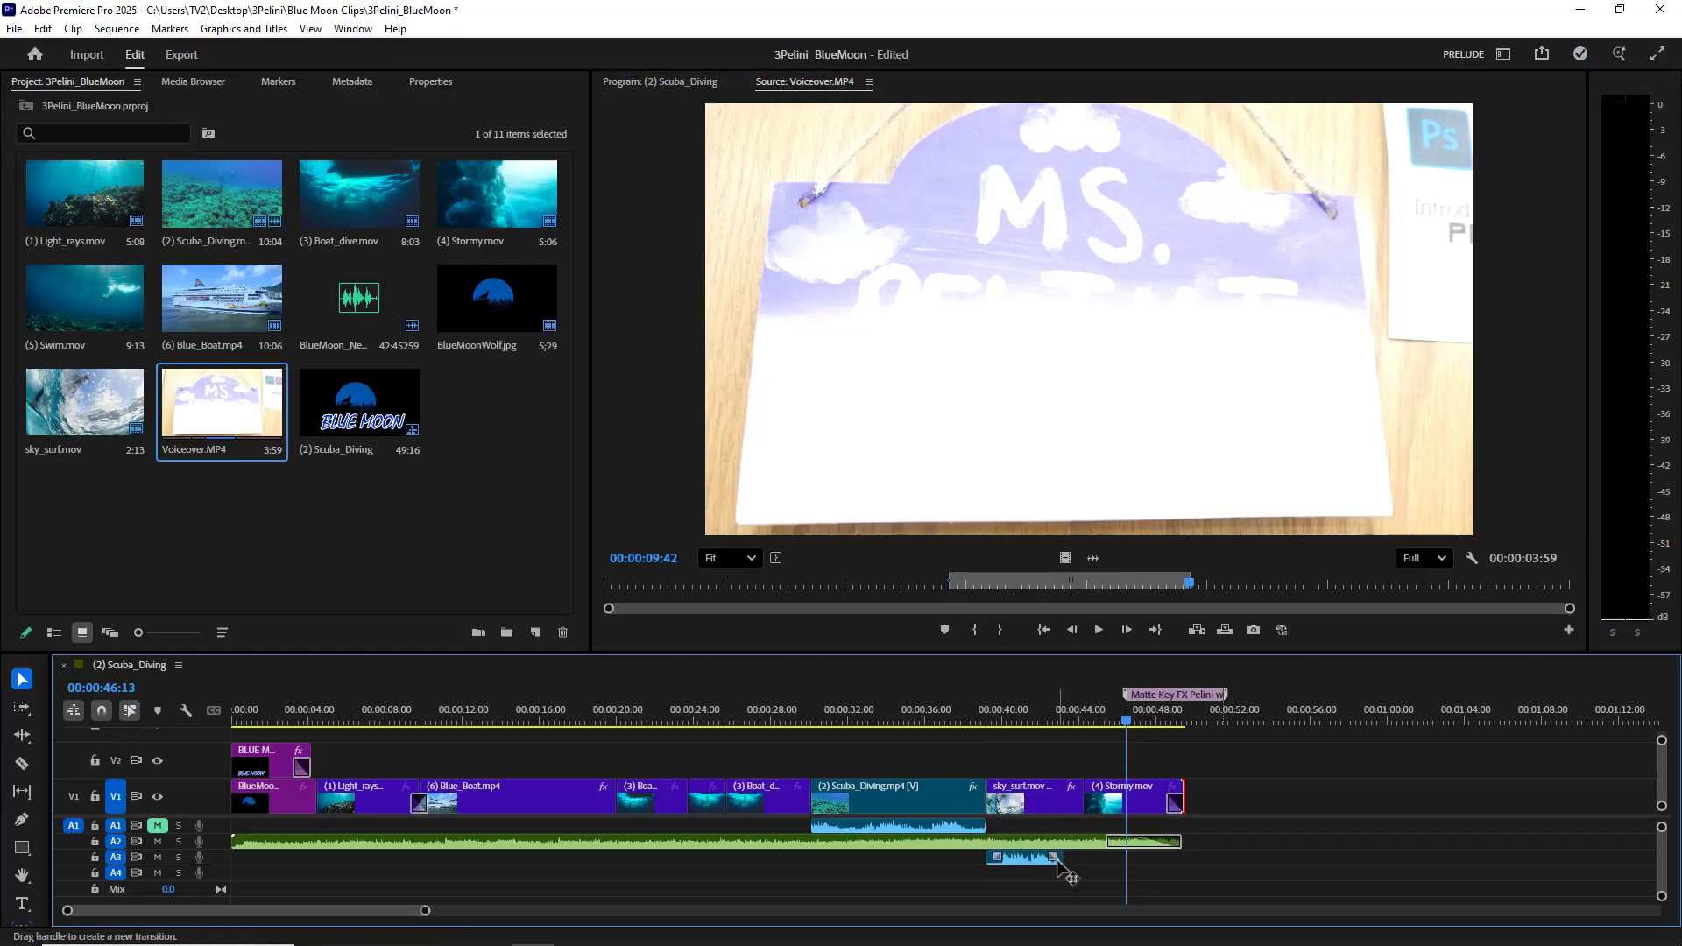
pyautogui.click(1106, 720)
pyautogui.moveTo(1101, 719); pyautogui.dragTo(953, 739)
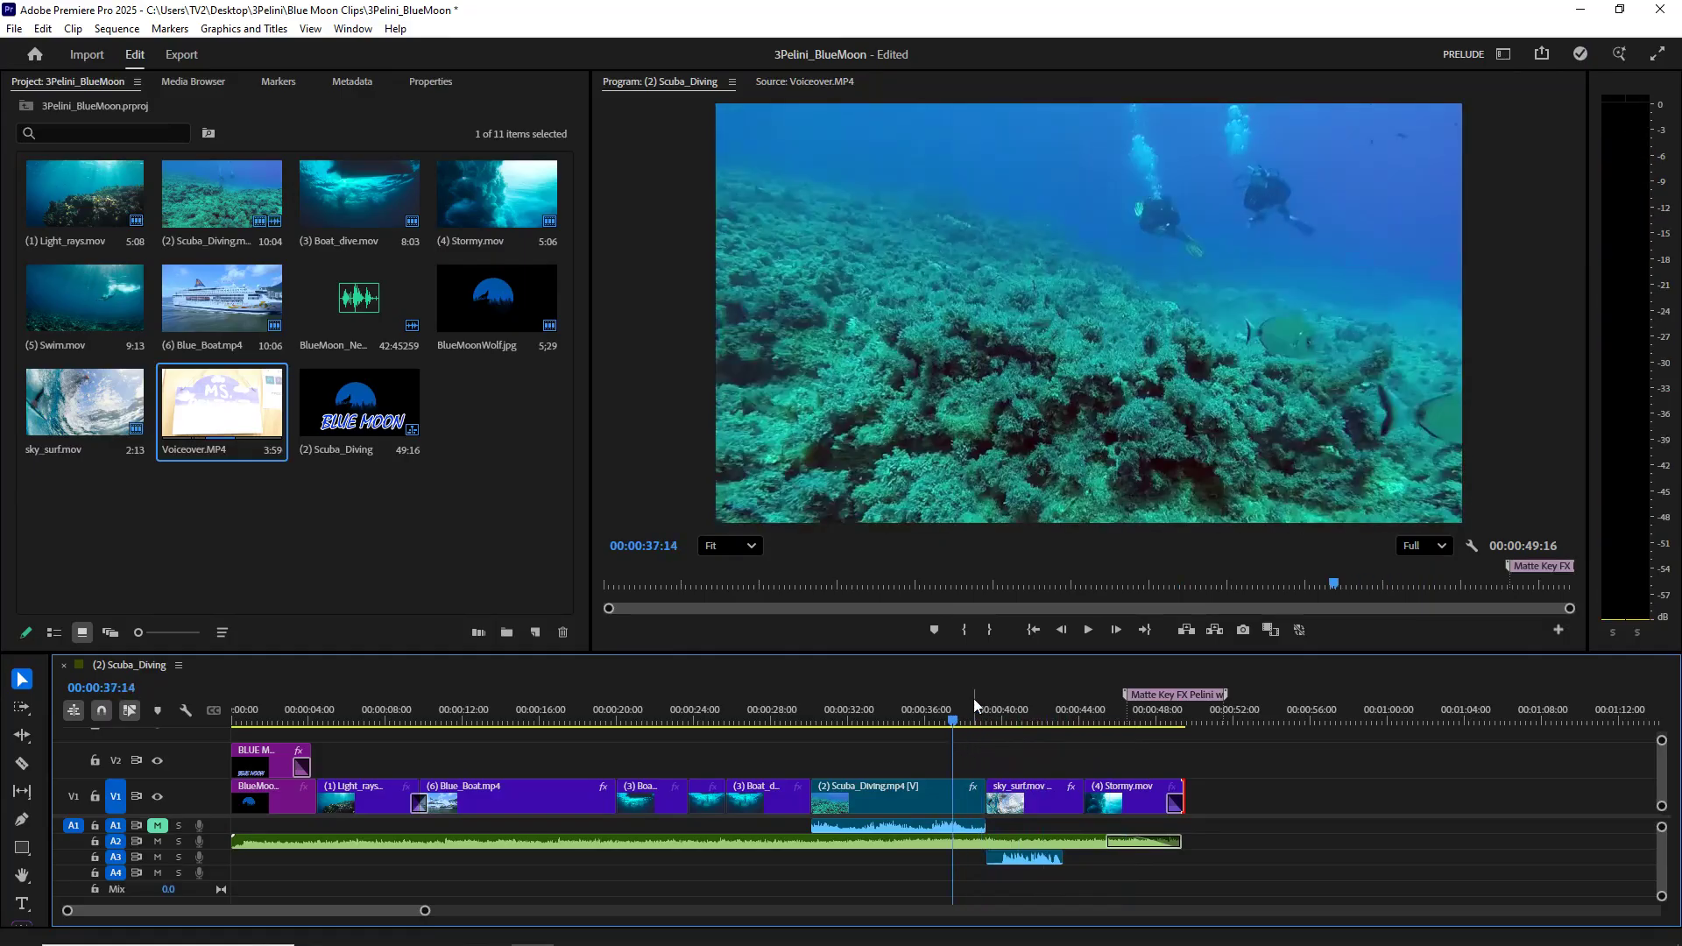
pyautogui.press('space')
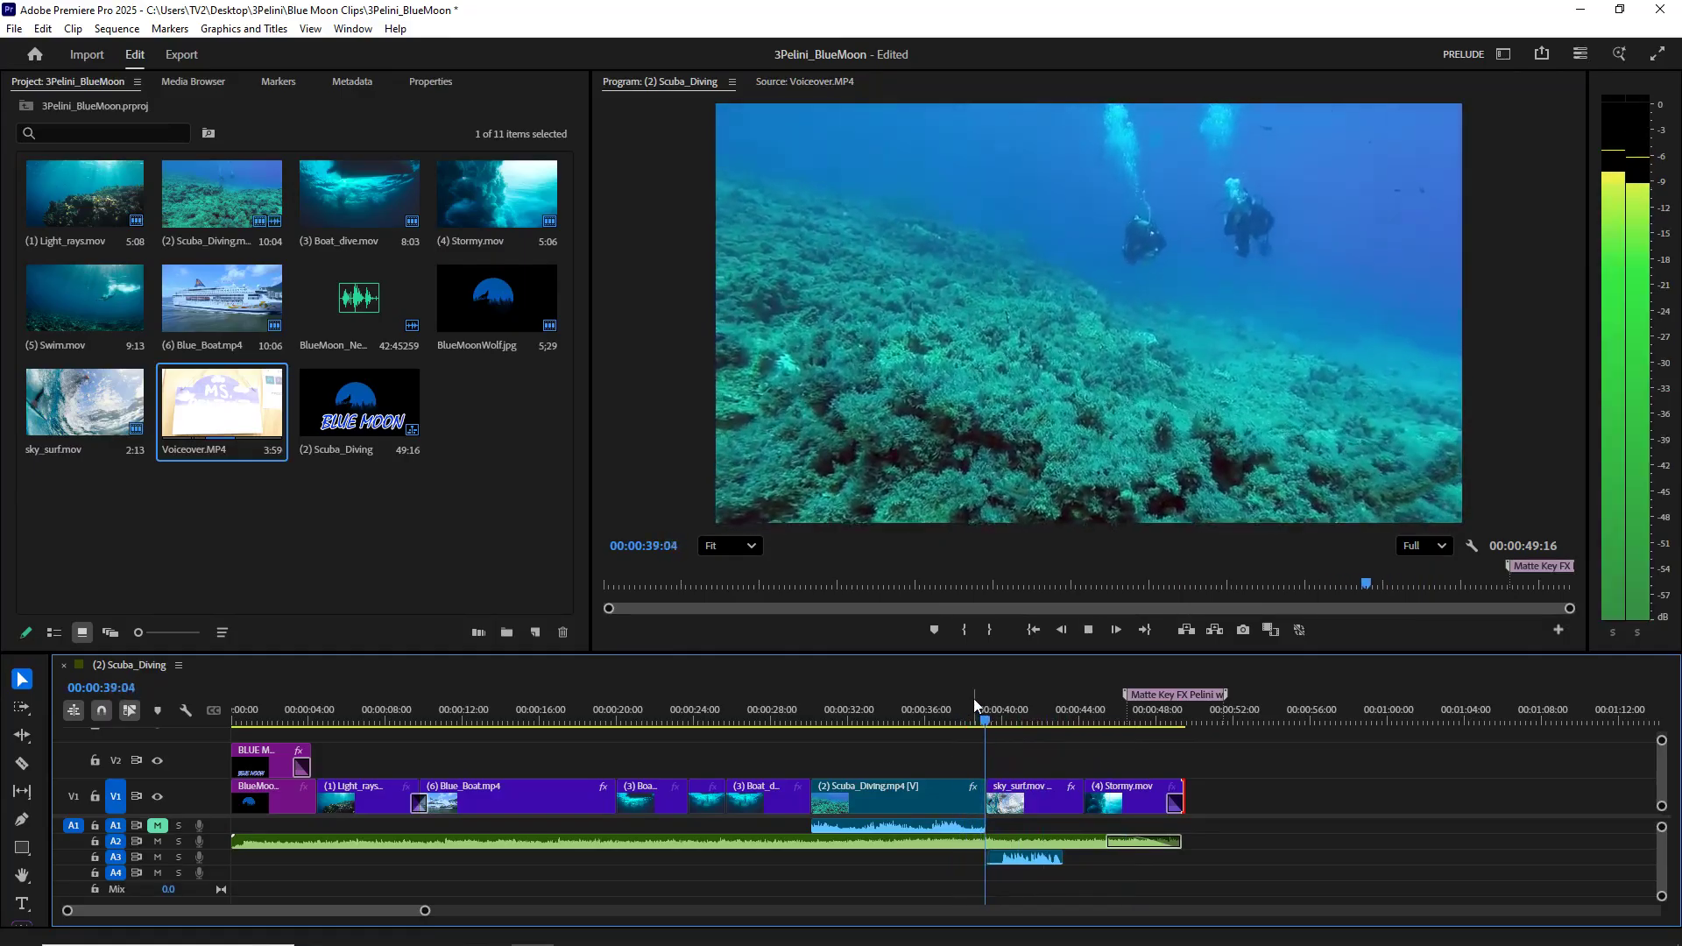